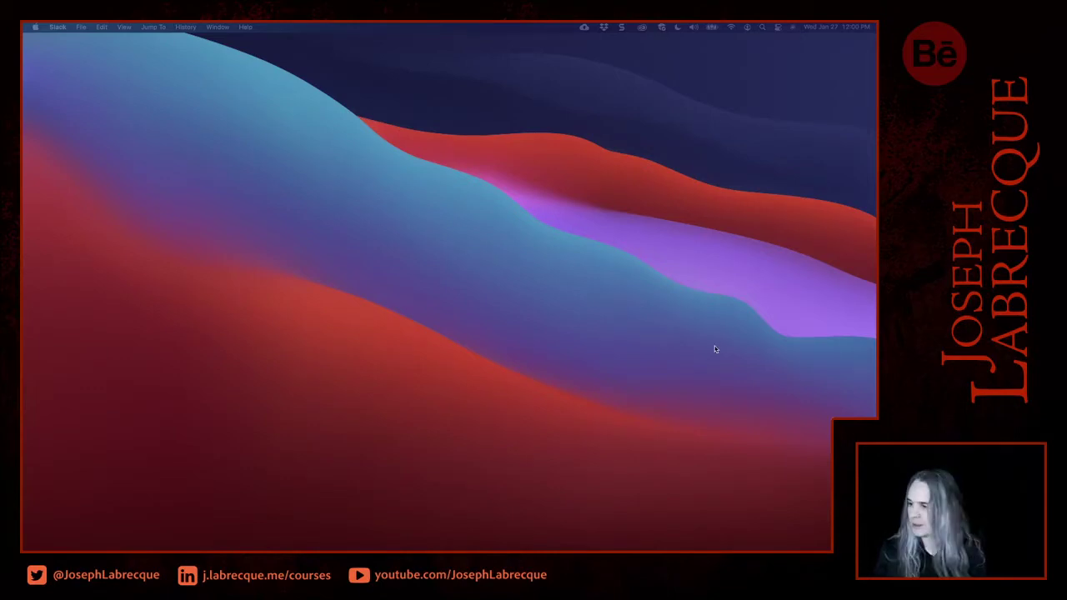
Launch Adobe Animate and open the advanced presets for a new document.
click(577, 543)
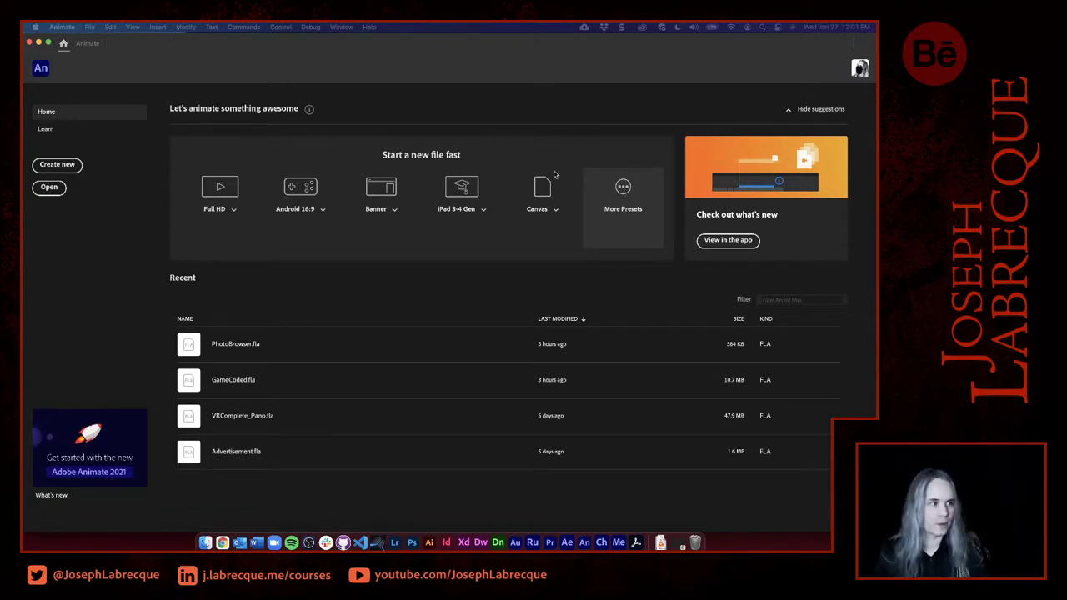
click(623, 186)
drag(267, 38, 575, 104)
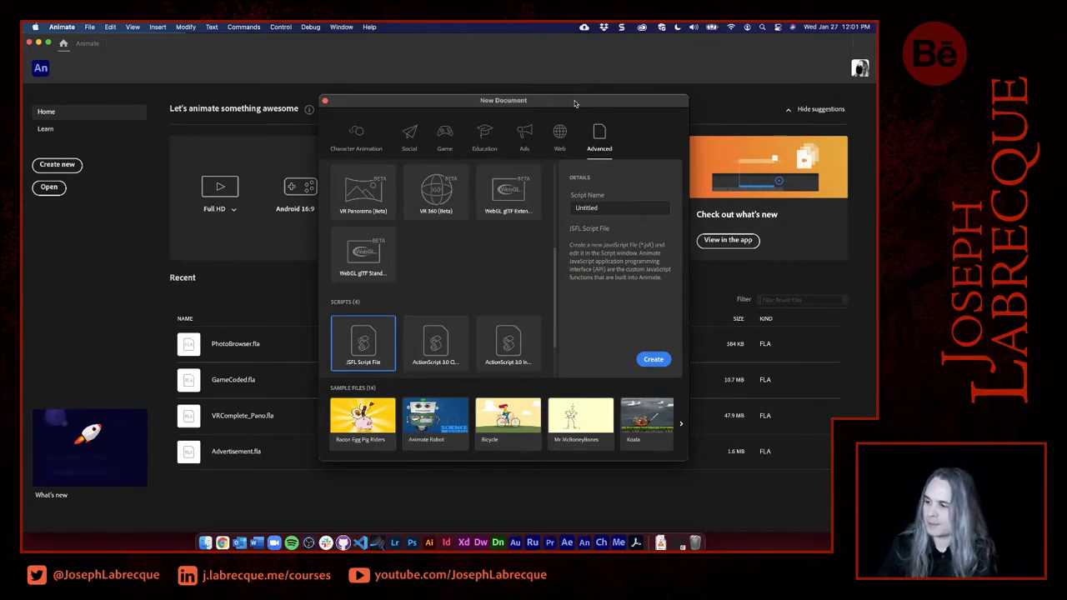
drag(545, 104, 495, 100)
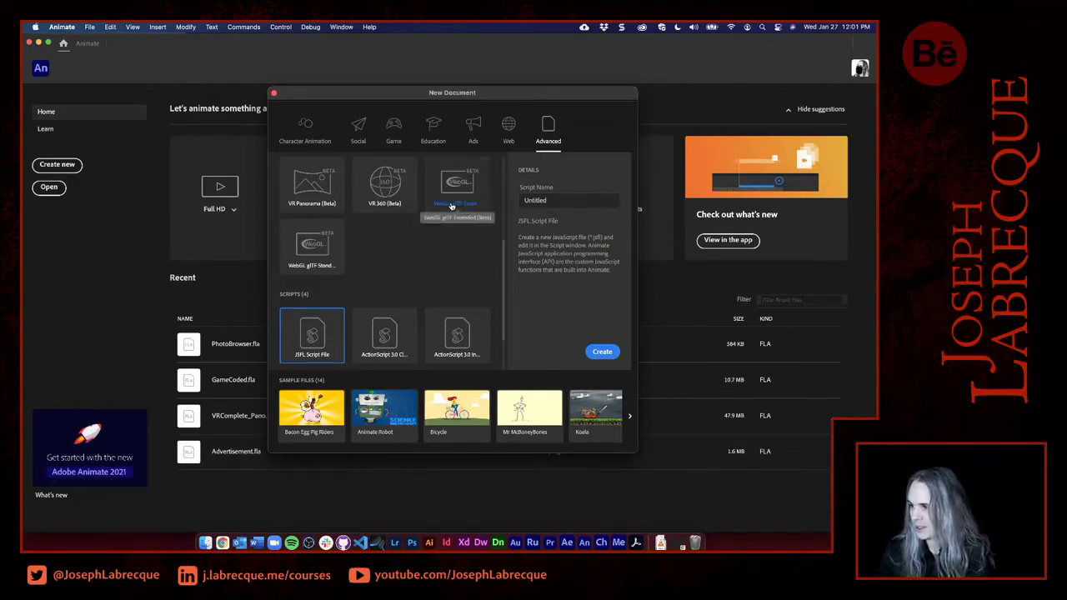
scroll(371, 263, down, 3)
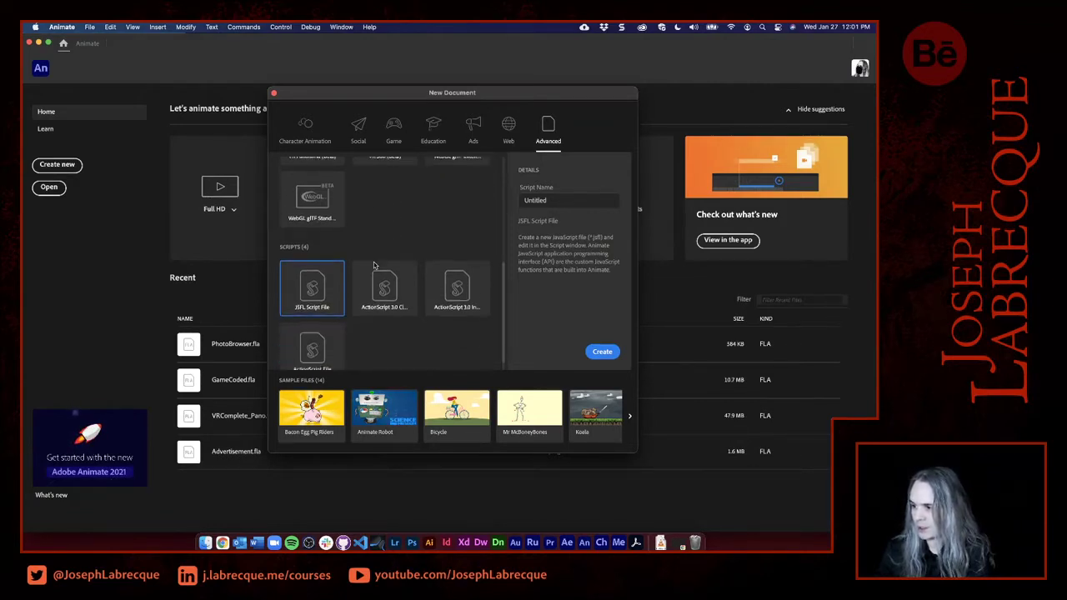
scroll(374, 265, up, 5)
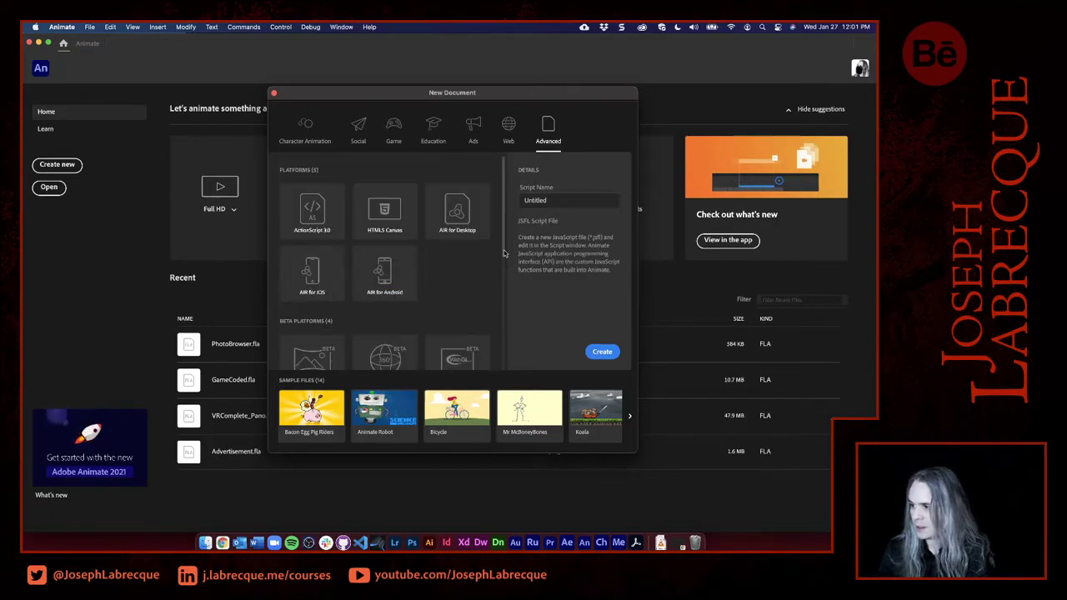
Create an ActionScript 3.0 document with the width set to 600 pixels.
click(313, 220)
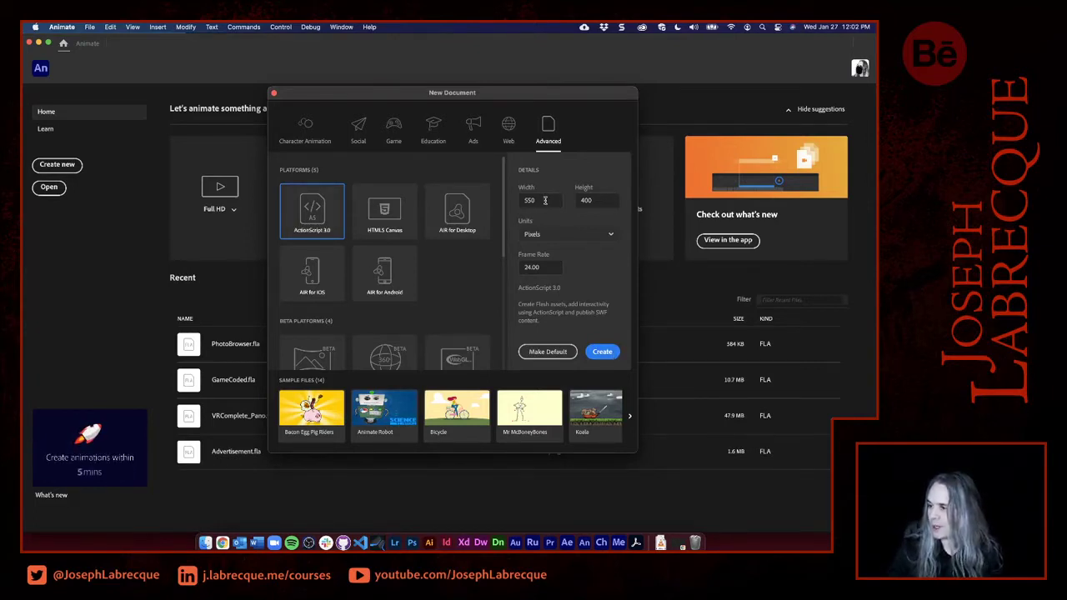
drag(544, 201, 504, 204)
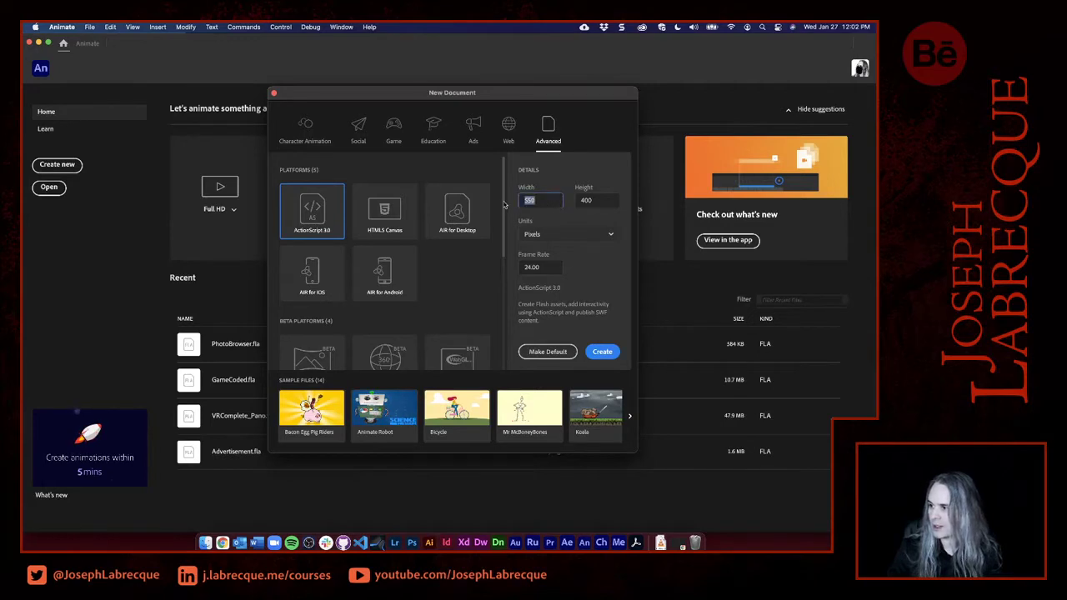
text(600)
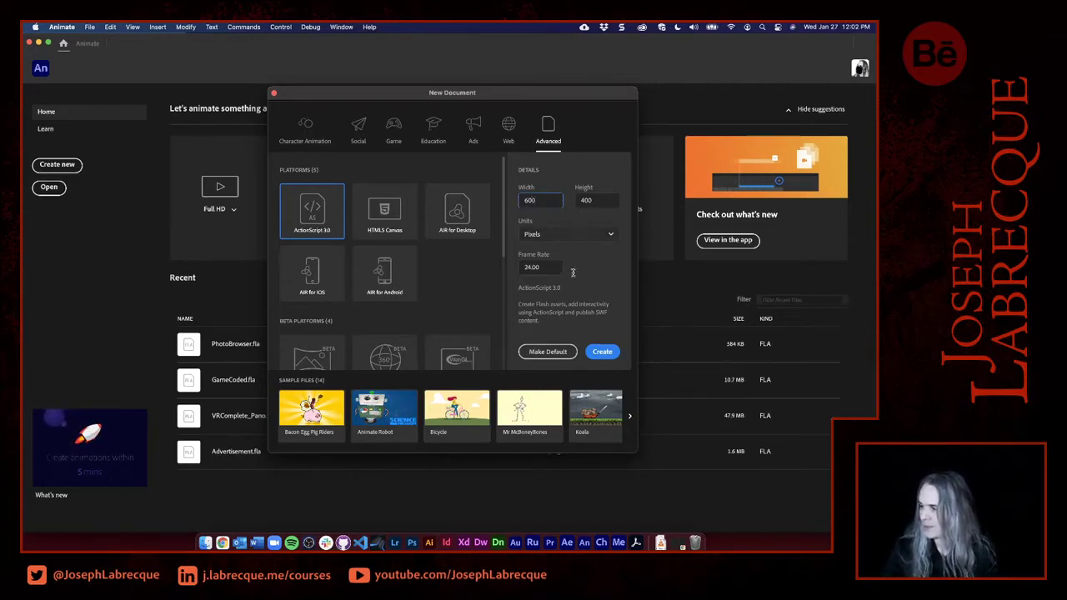
click(606, 352)
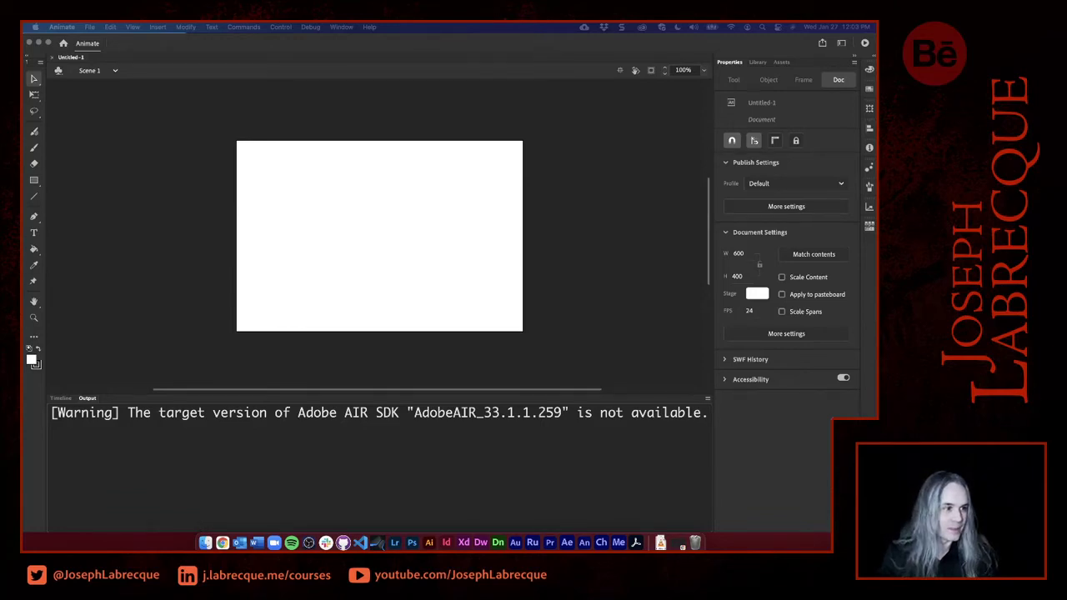
Show the timeline, switch its layers to Tall height and enlarge the frame display.
click(67, 400)
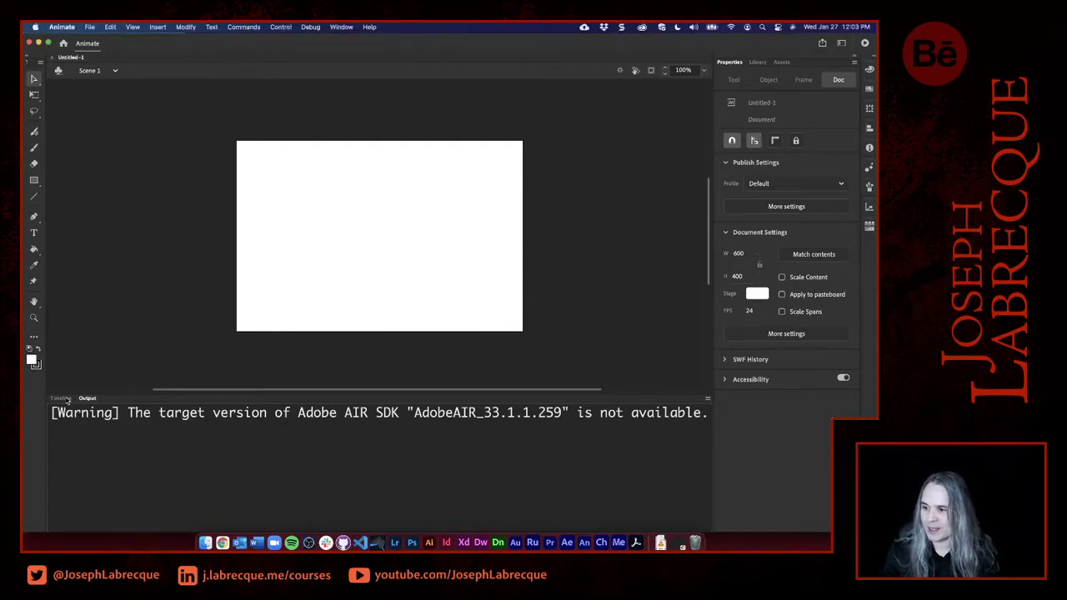
click(62, 398)
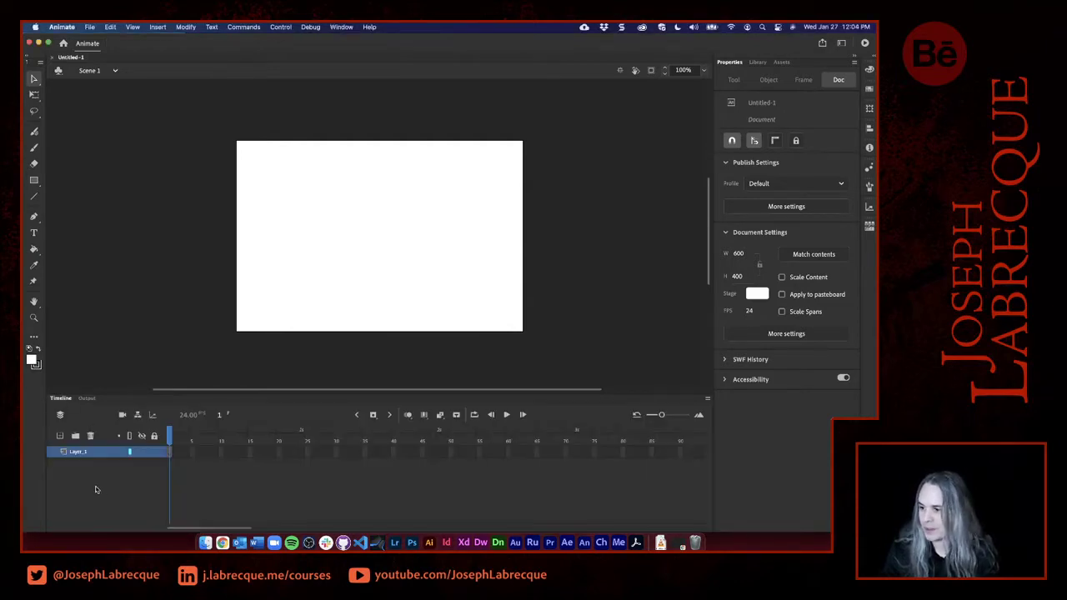
click(708, 400)
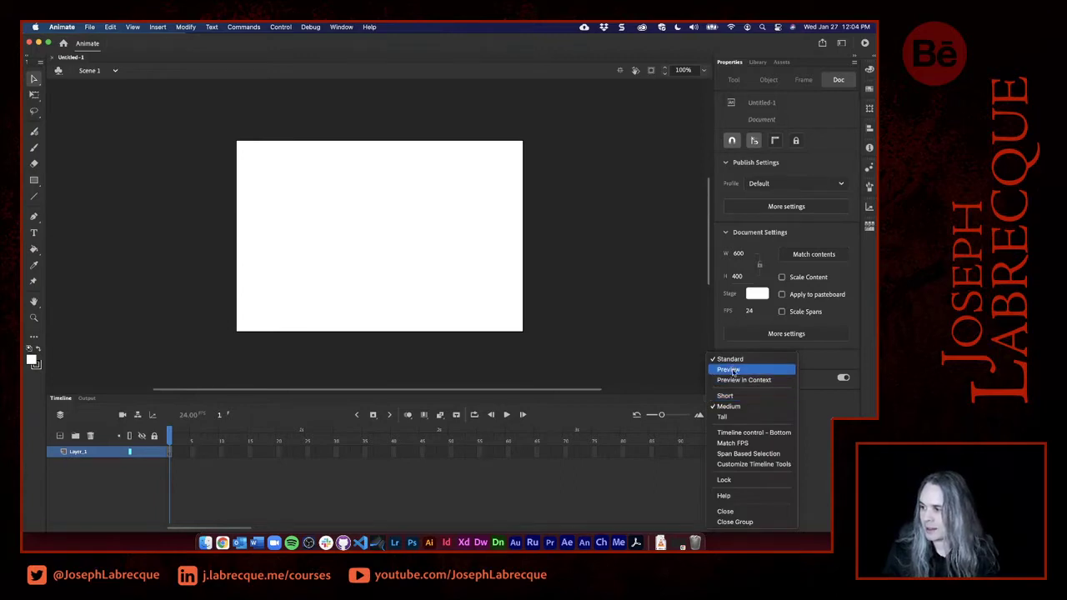
click(725, 417)
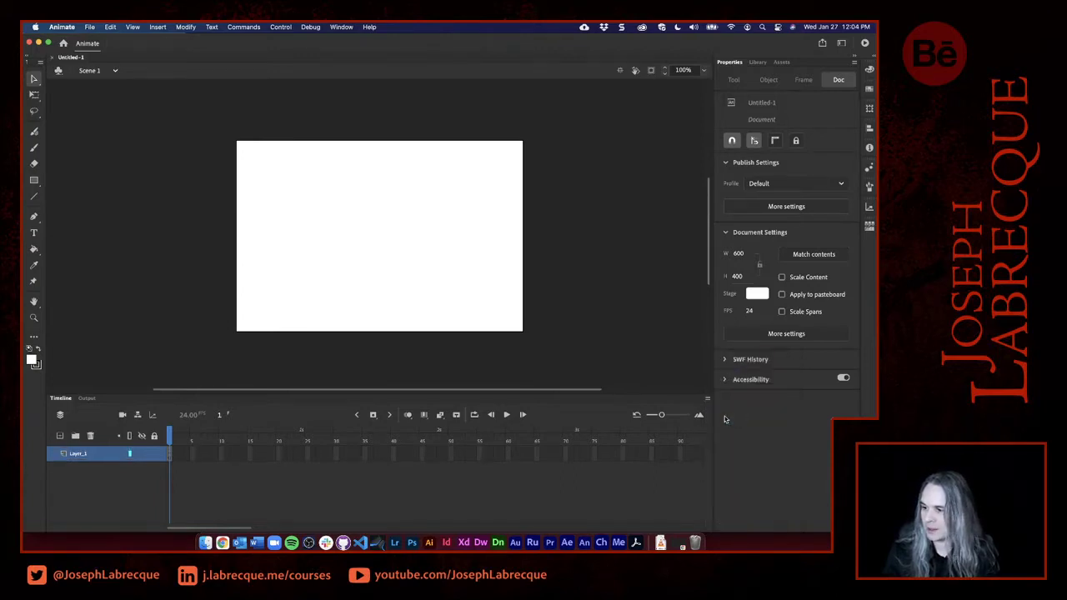
drag(662, 415, 670, 416)
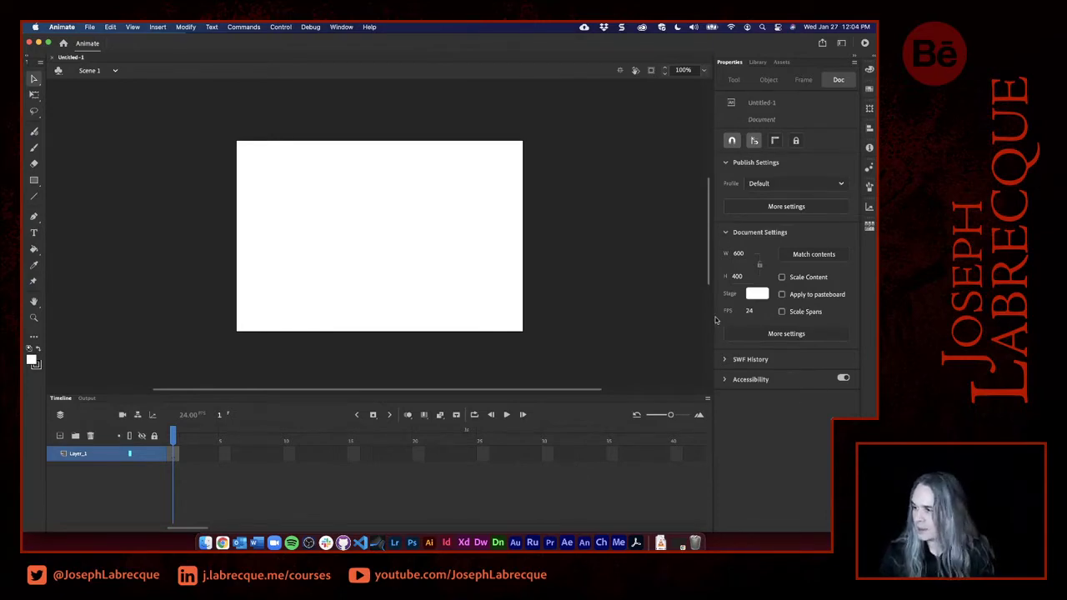
Set the stage background colour to light peach #FFCC99.
click(758, 294)
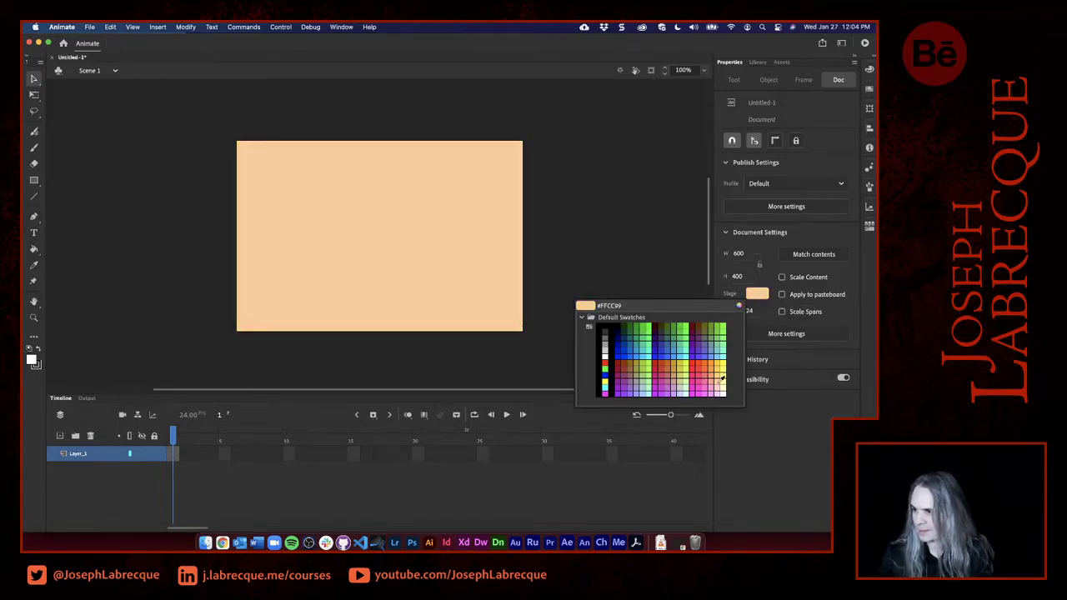
click(722, 378)
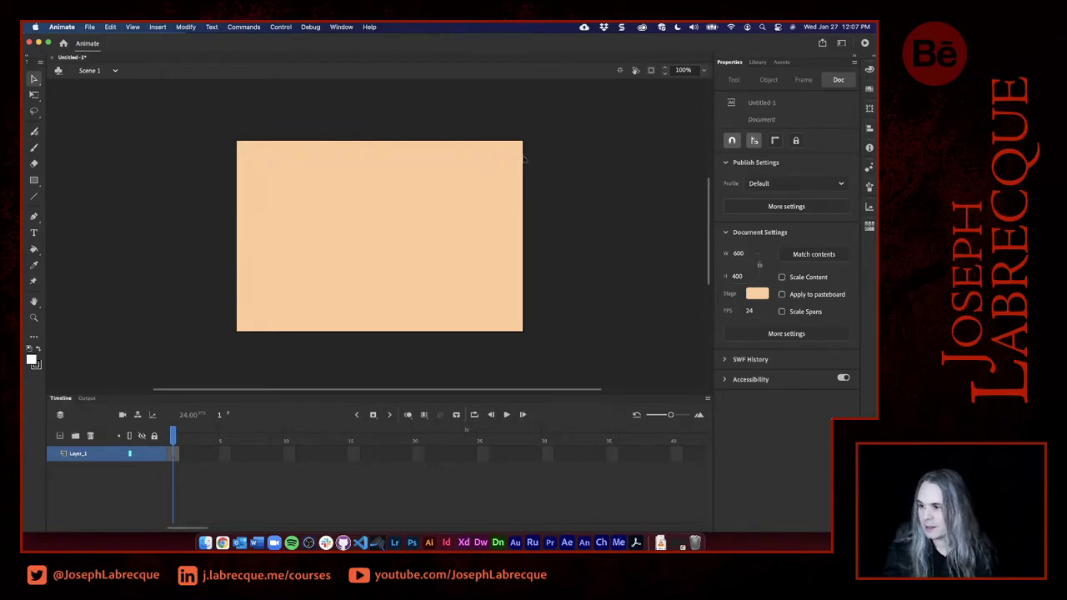
Draw a blue rectangle primitive about 351 by 135 px mid-stage, with black stroke size 3, hinting on and corner radius 8.
click(34, 182)
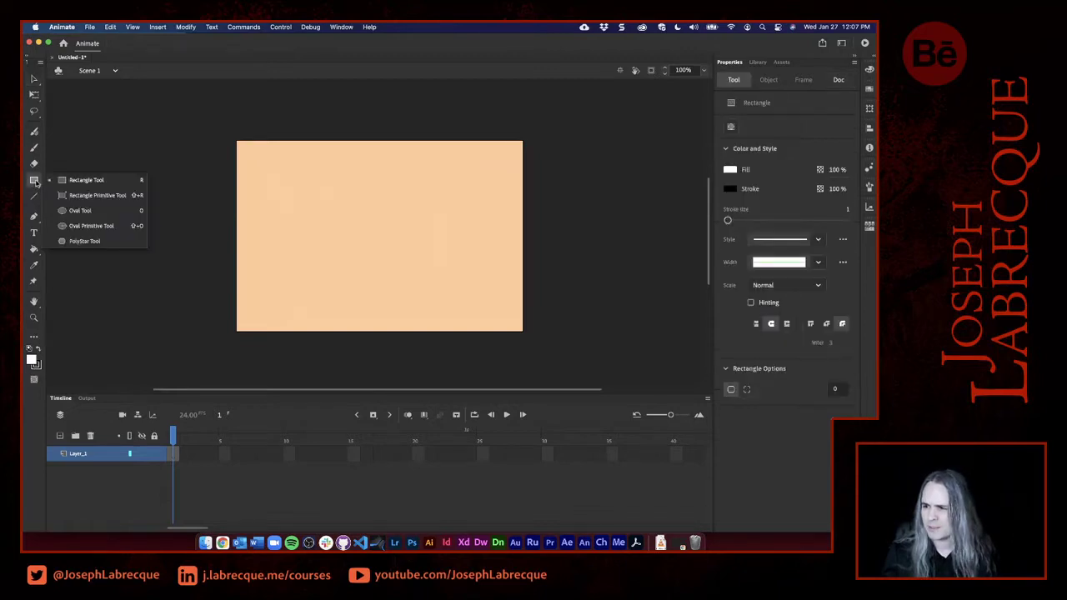
click(80, 197)
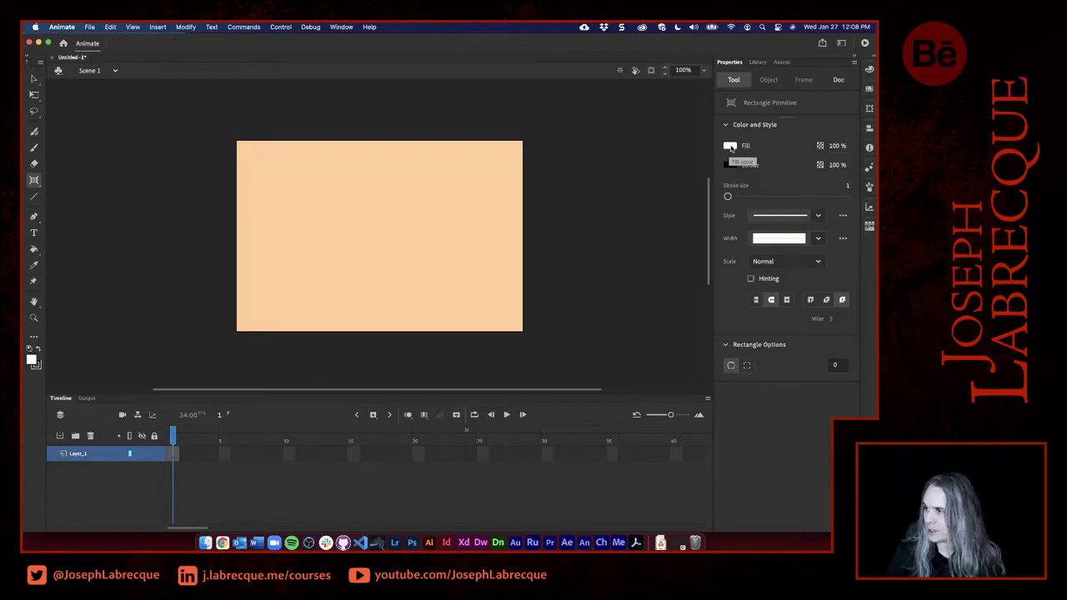
click(730, 147)
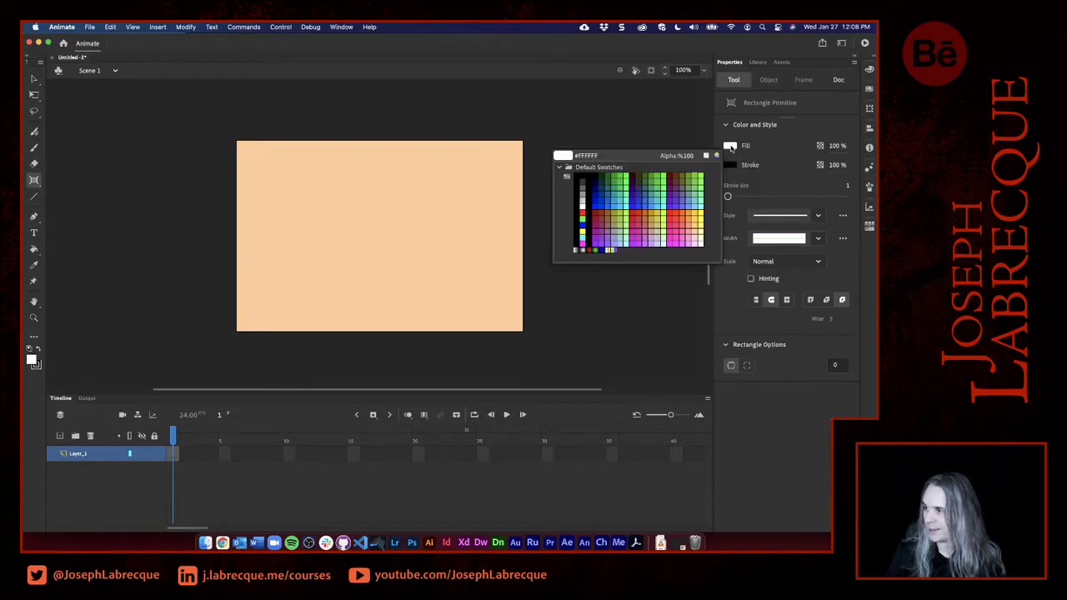
click(612, 197)
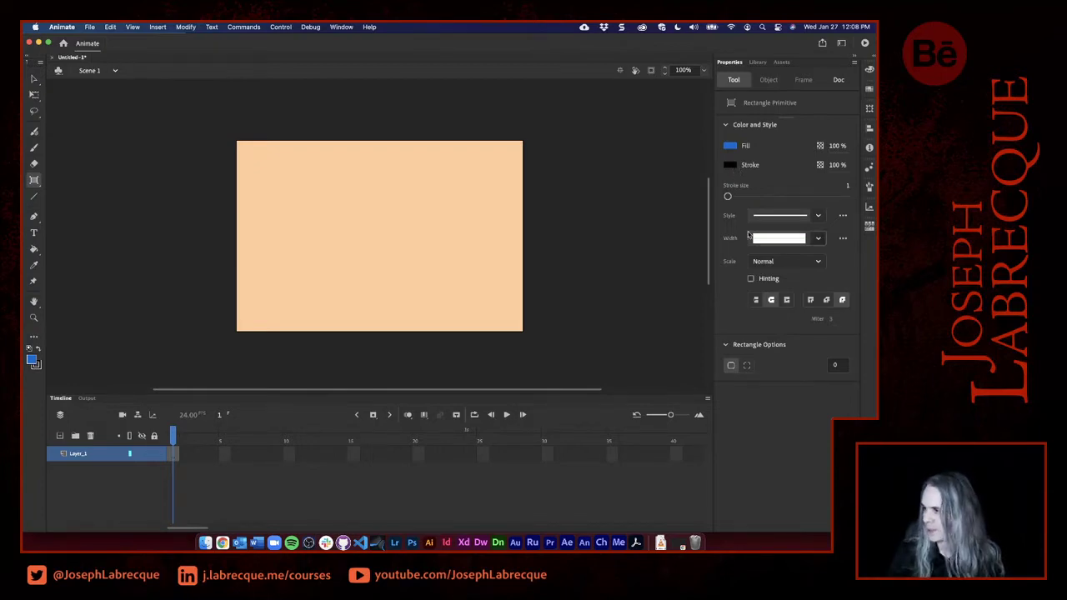
drag(728, 196, 730, 198)
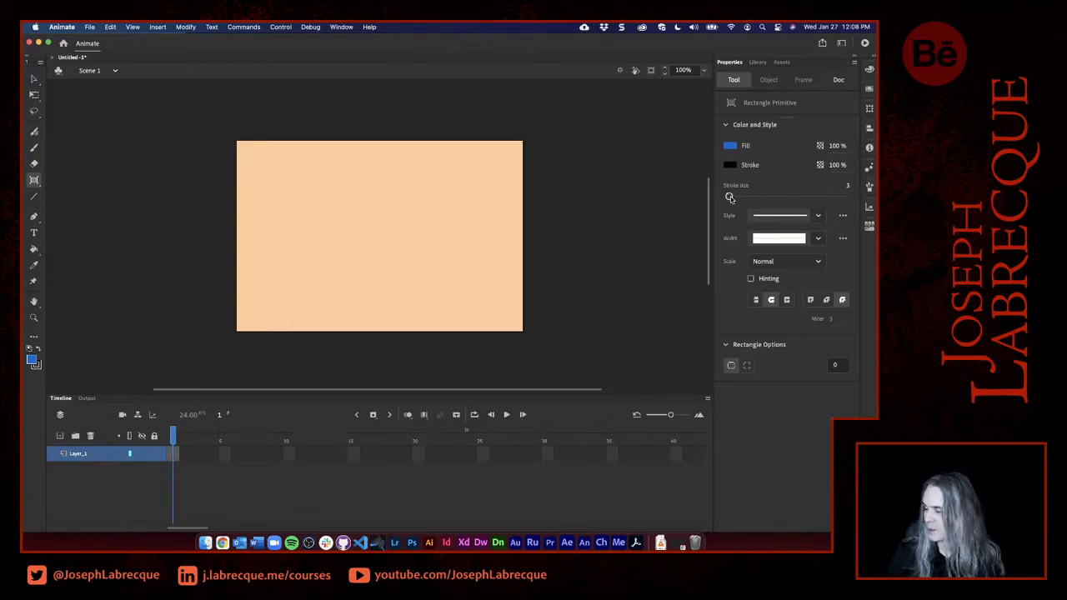
click(751, 280)
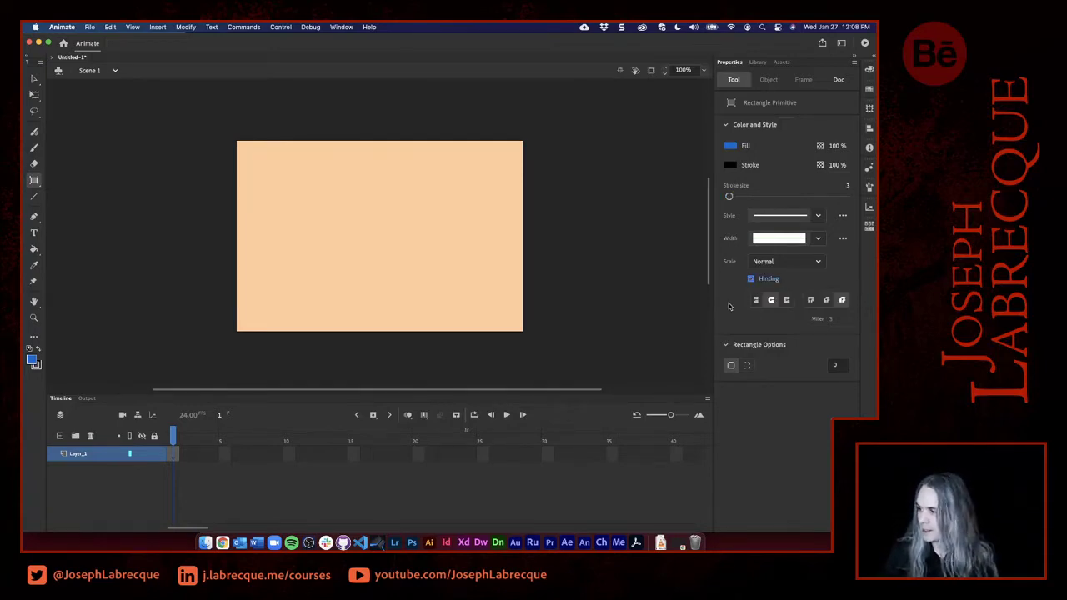
click(835, 365)
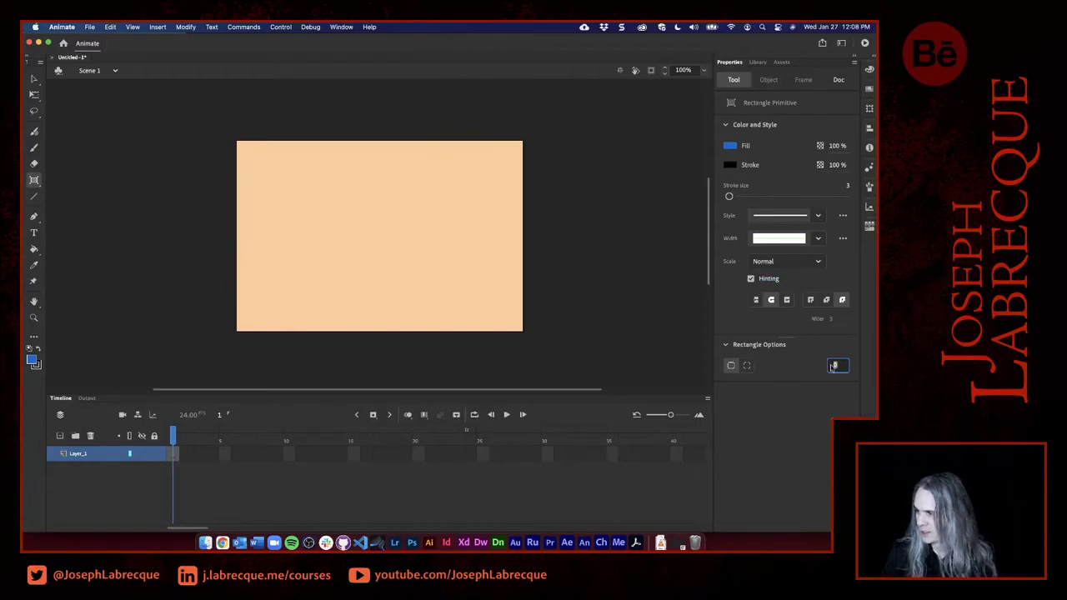
text(8)
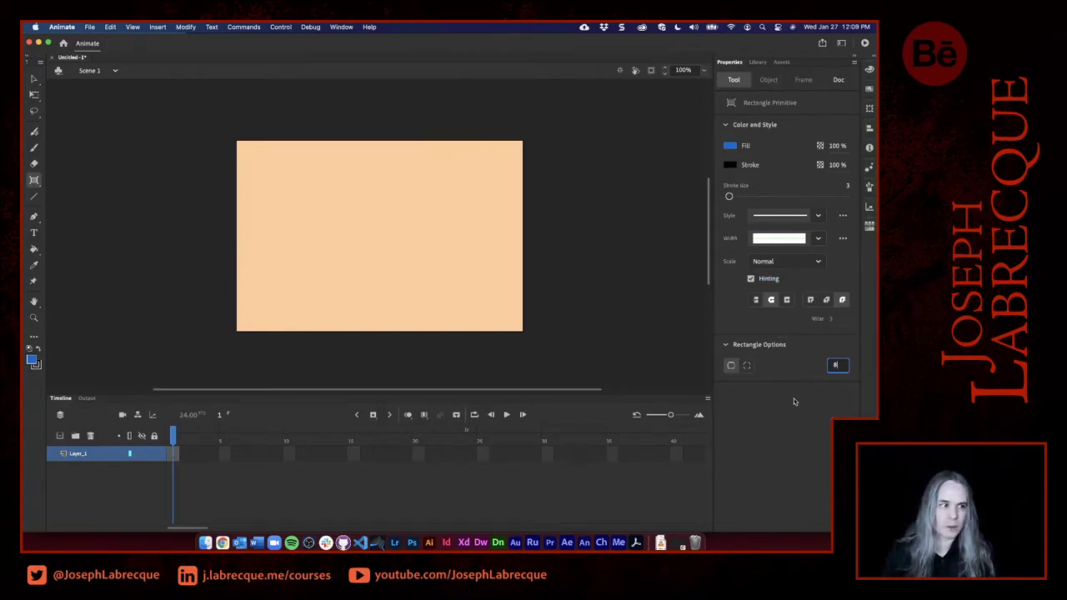
key(Return)
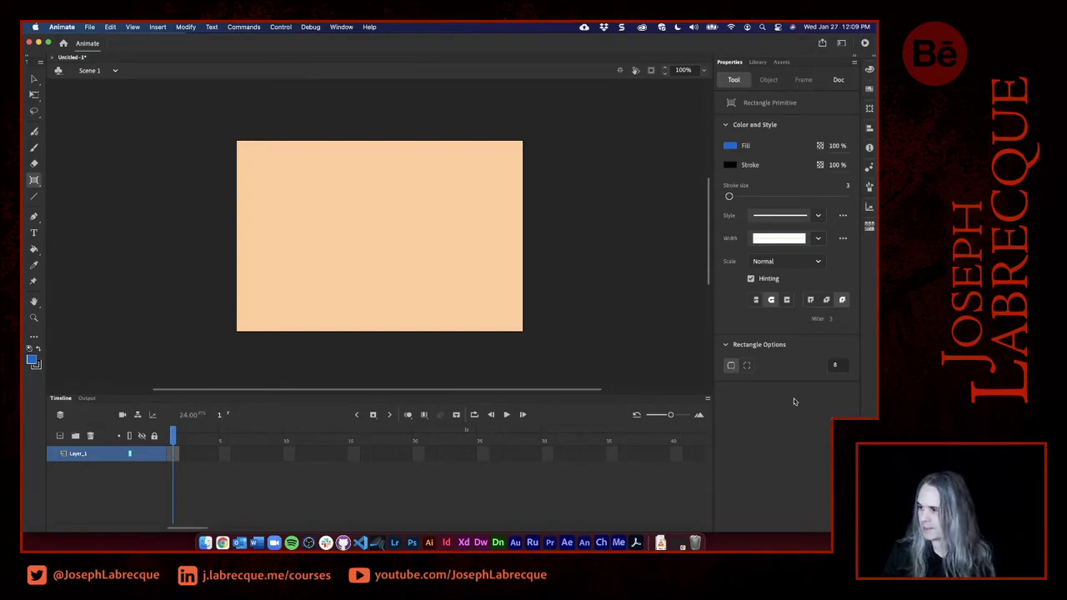
mouse_move(300, 195)
mouse_down()
mouse_move(477, 267)
mouse_move(478, 252)
mouse_move(469, 261)
mouse_up()
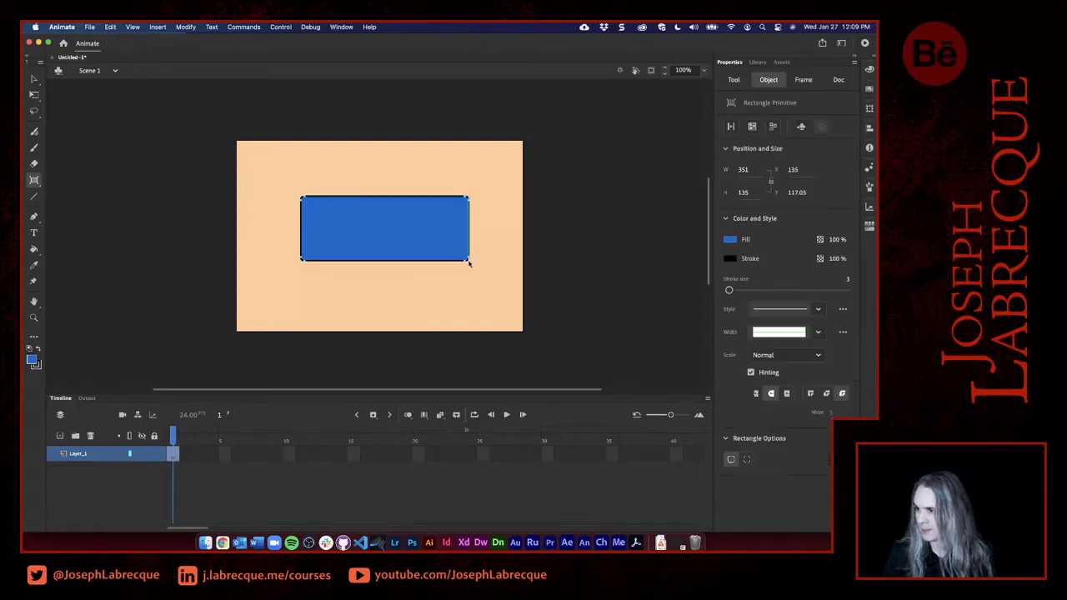
Shift the blue rectangle slightly left to about X 126 and set its size to 350 by 130 px.
click(35, 77)
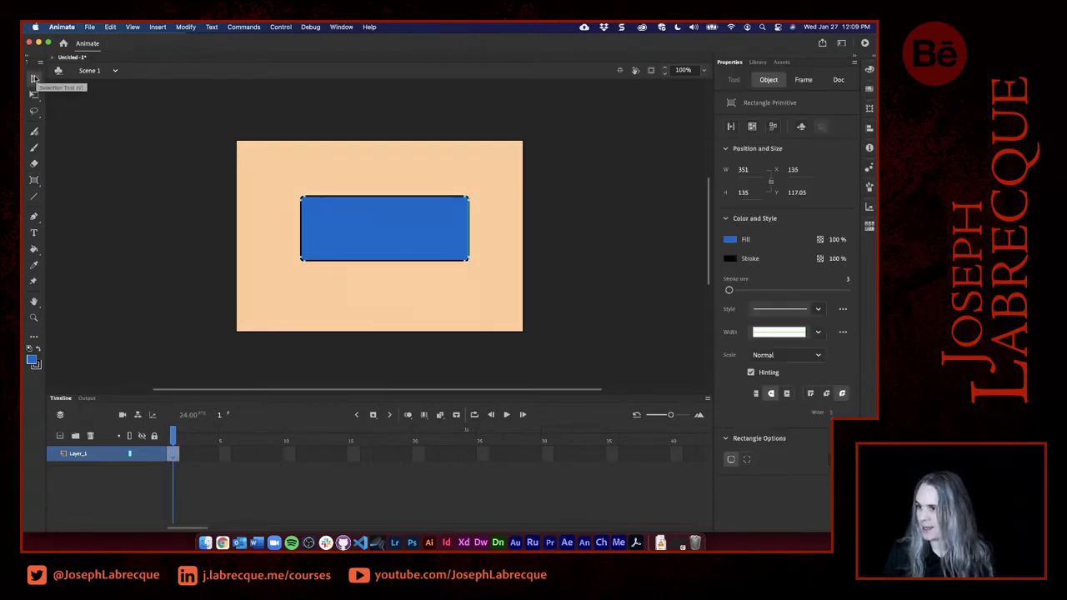
mouse_move(369, 238)
mouse_down()
mouse_move(437, 222)
mouse_move(400, 176)
mouse_move(322, 205)
mouse_move(364, 266)
mouse_move(366, 236)
mouse_up()
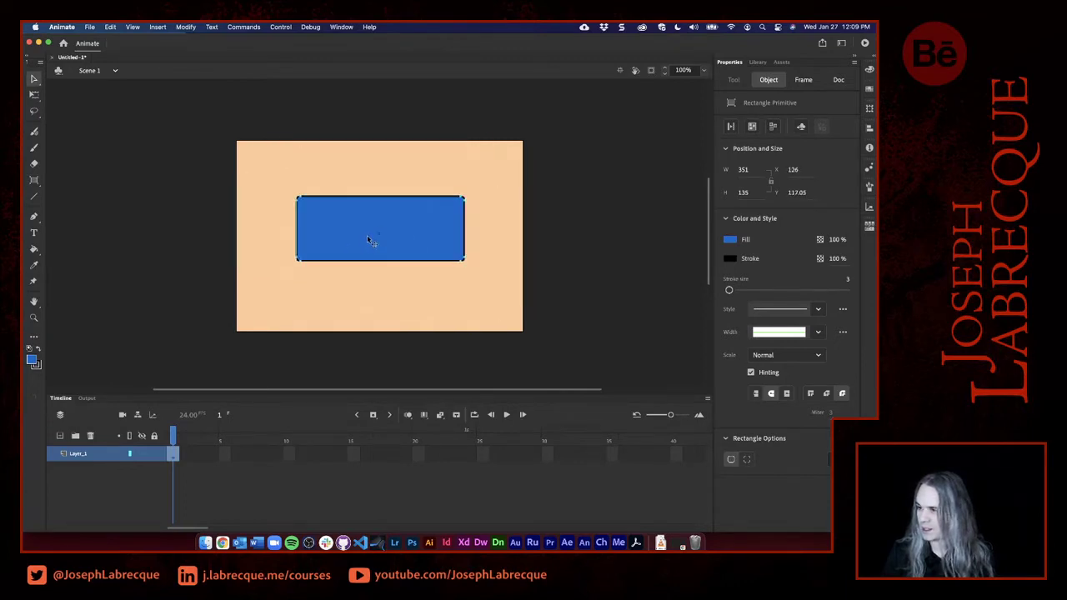
click(744, 170)
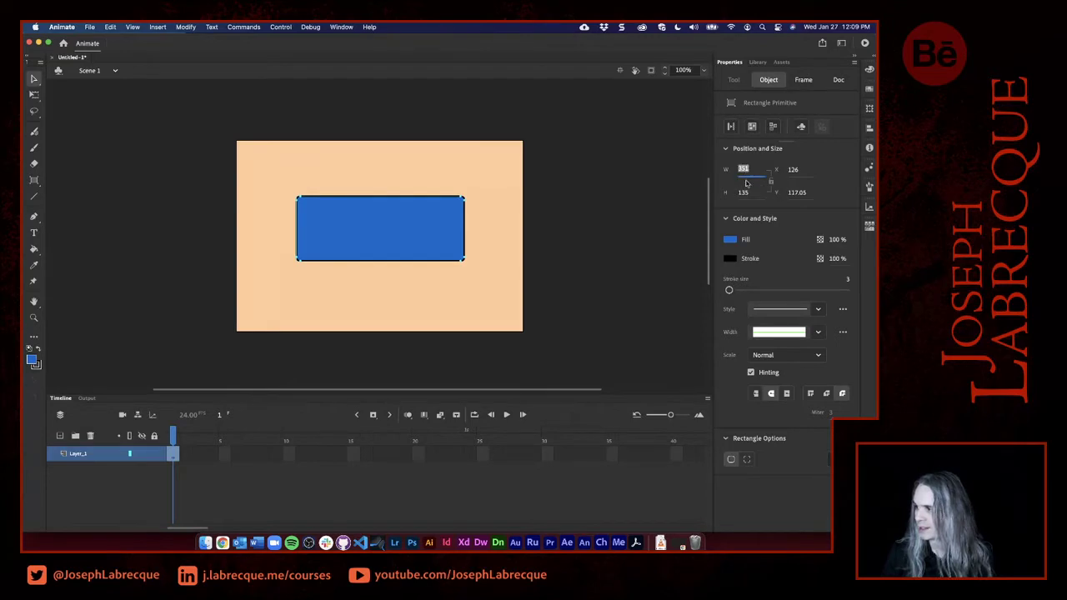
text(350)
key(Return)
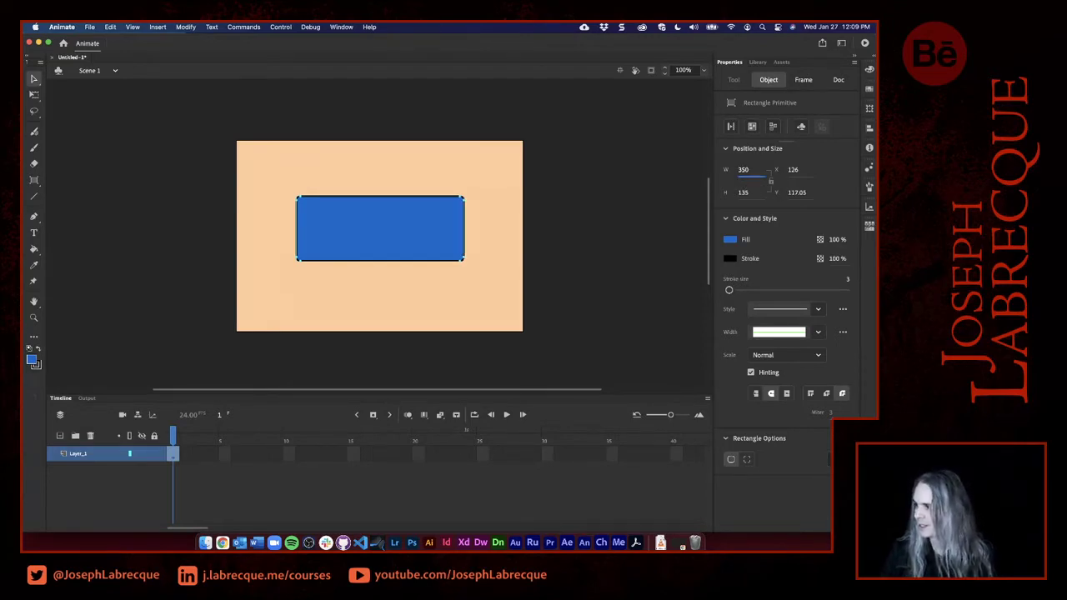
click(745, 193)
text(130)
key(Return)
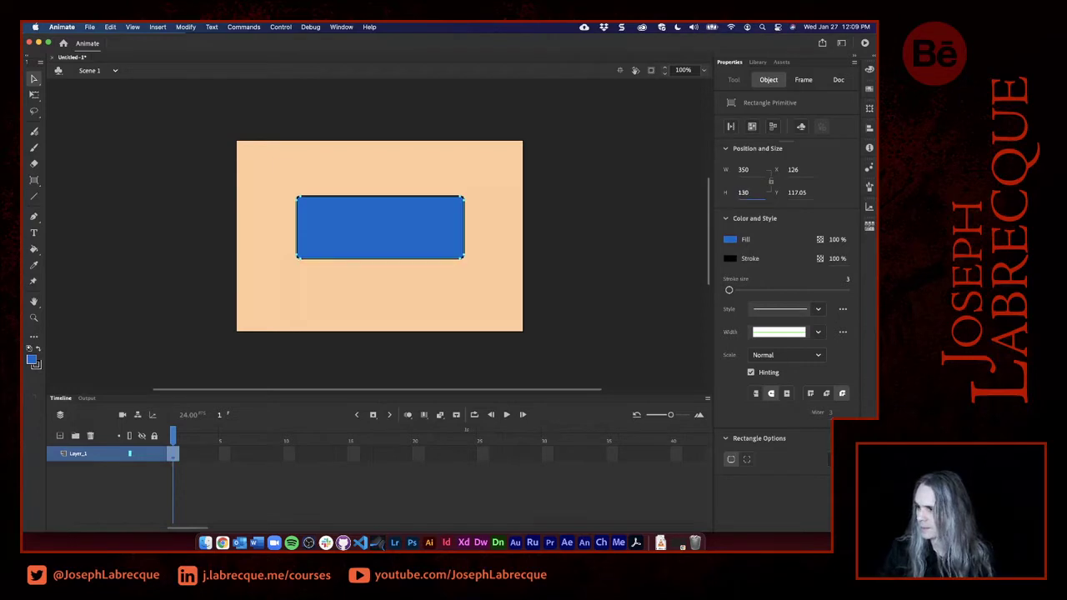
Centre the blue rectangle horizontally and vertically on the stage, then deselect it.
click(869, 129)
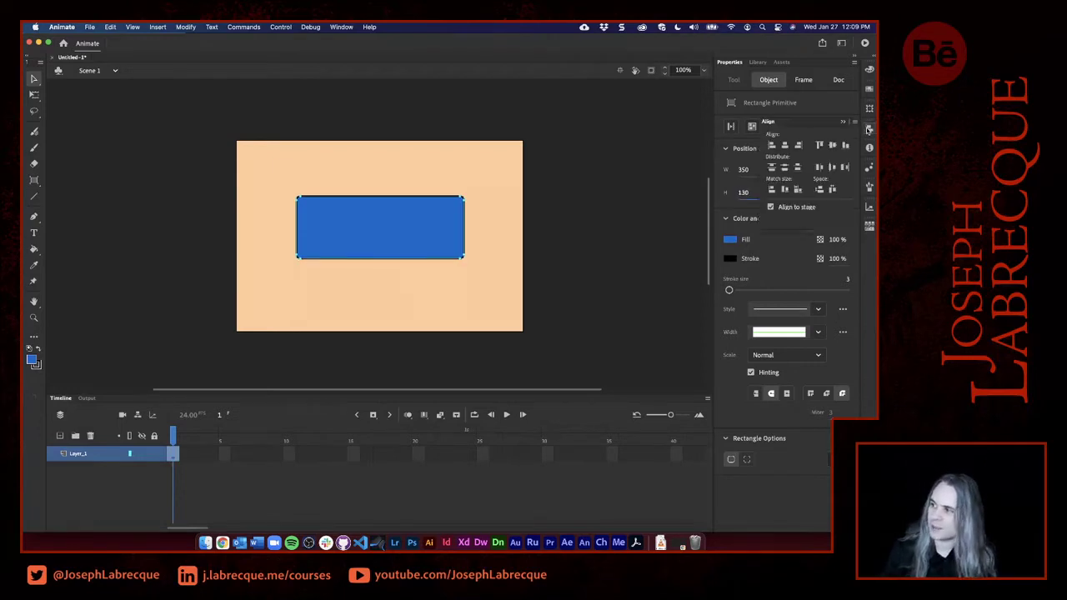
click(785, 145)
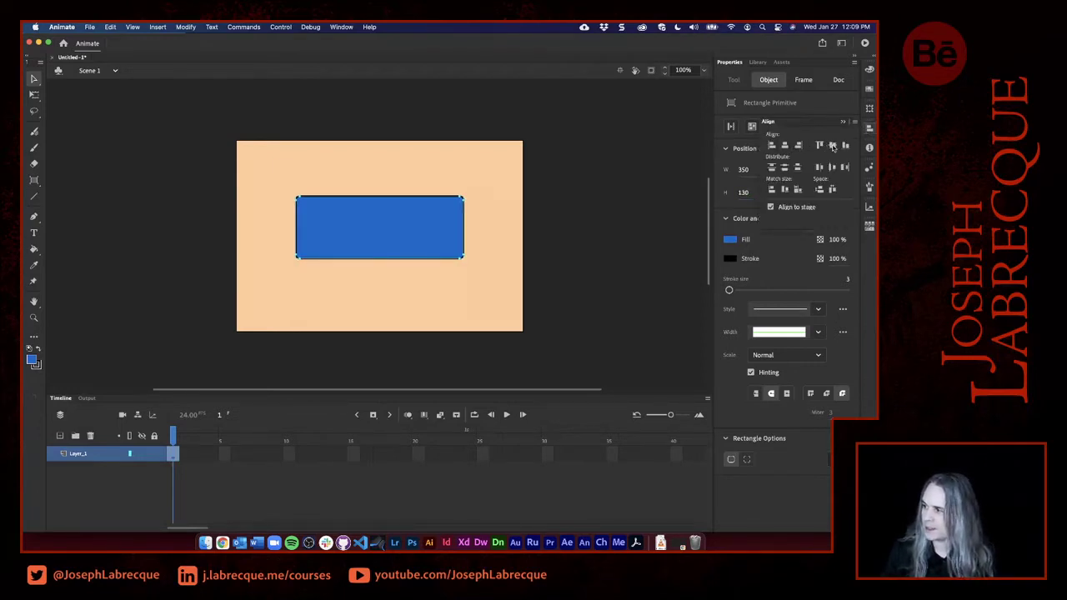
click(832, 146)
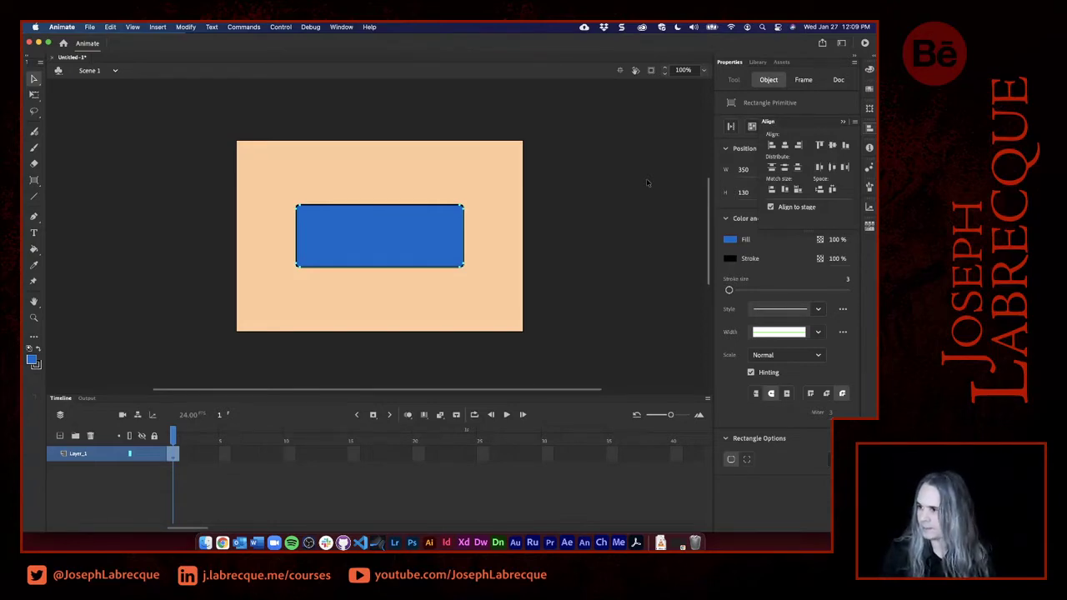
click(137, 161)
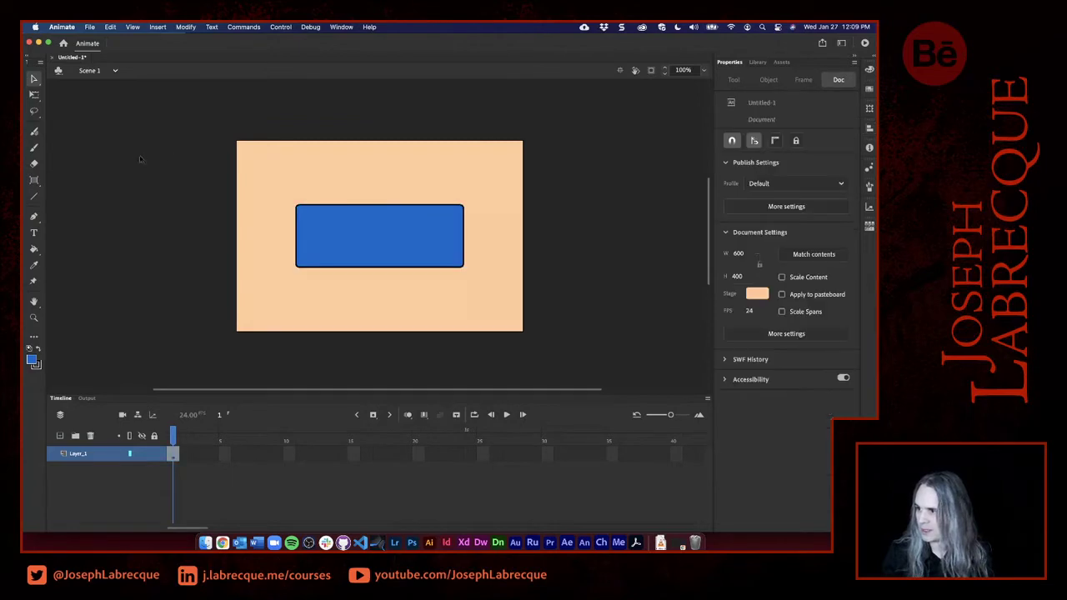
Increase the corner radius of the blue rectangle primitive so its corners are visibly rounder, then deselect it.
click(329, 252)
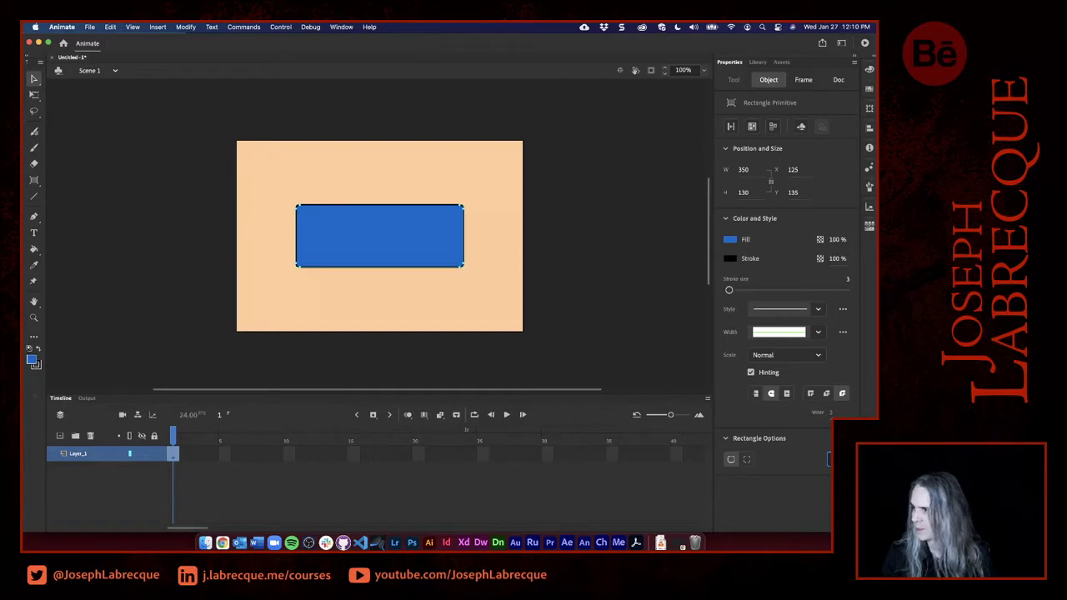
key(Return)
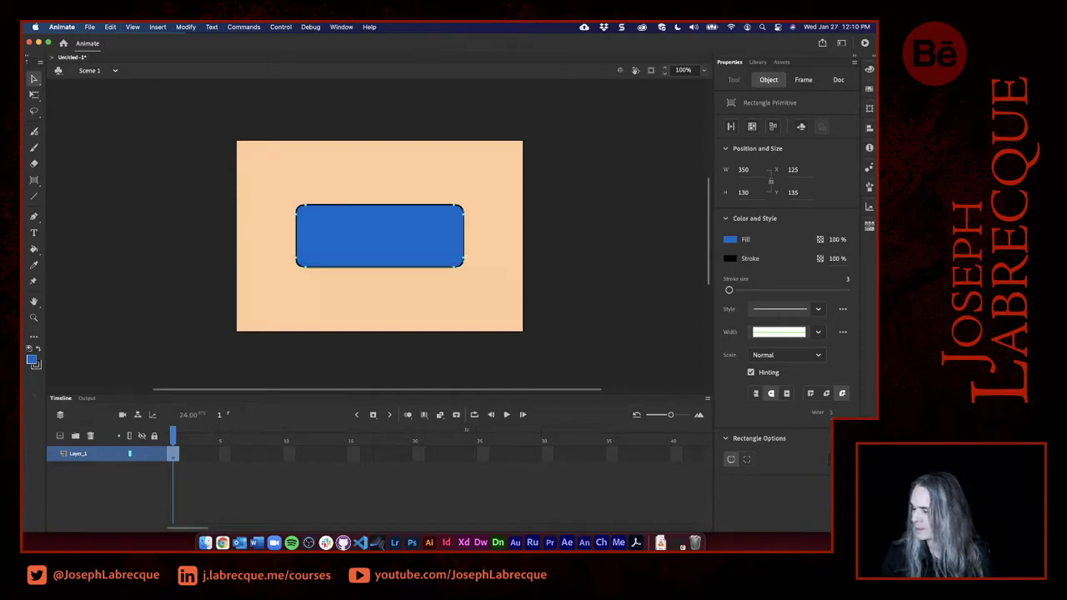
click(625, 349)
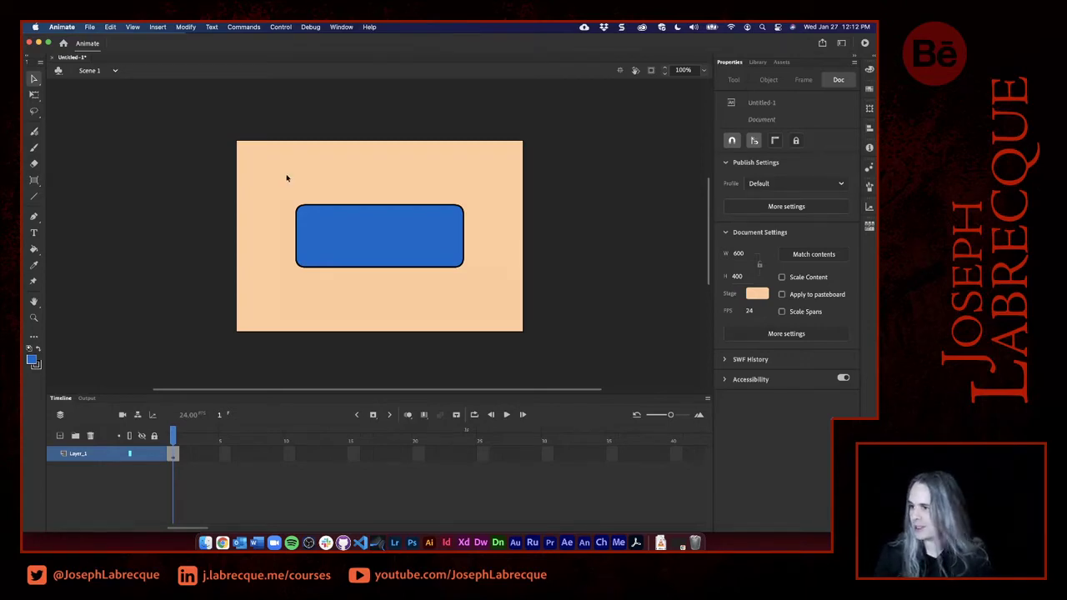
Set the blue rectangle's black stroke size to 10, then deselect the rectangle.
click(364, 242)
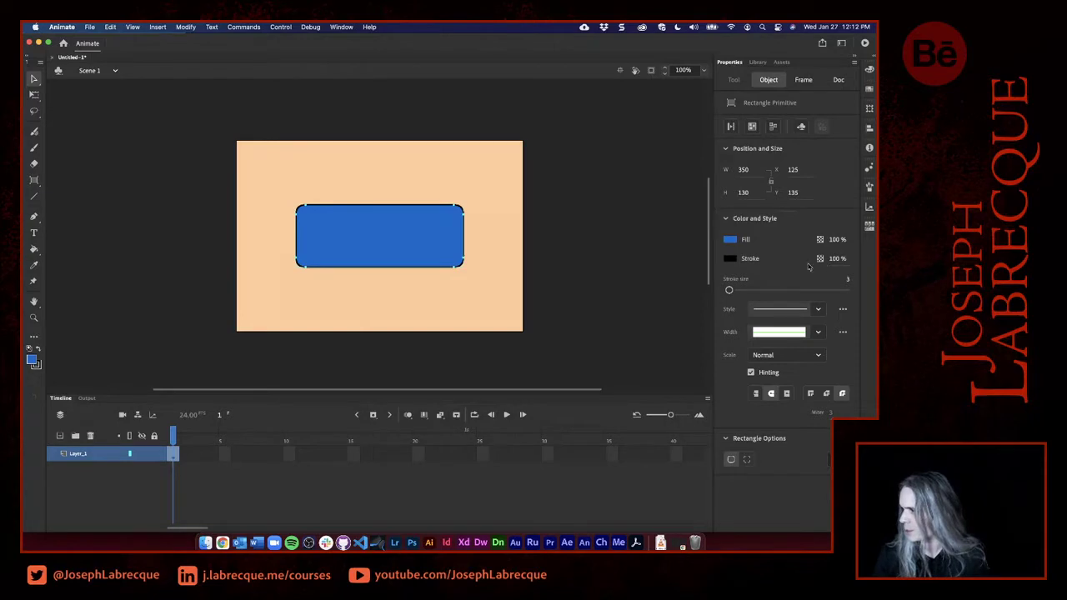
click(847, 279)
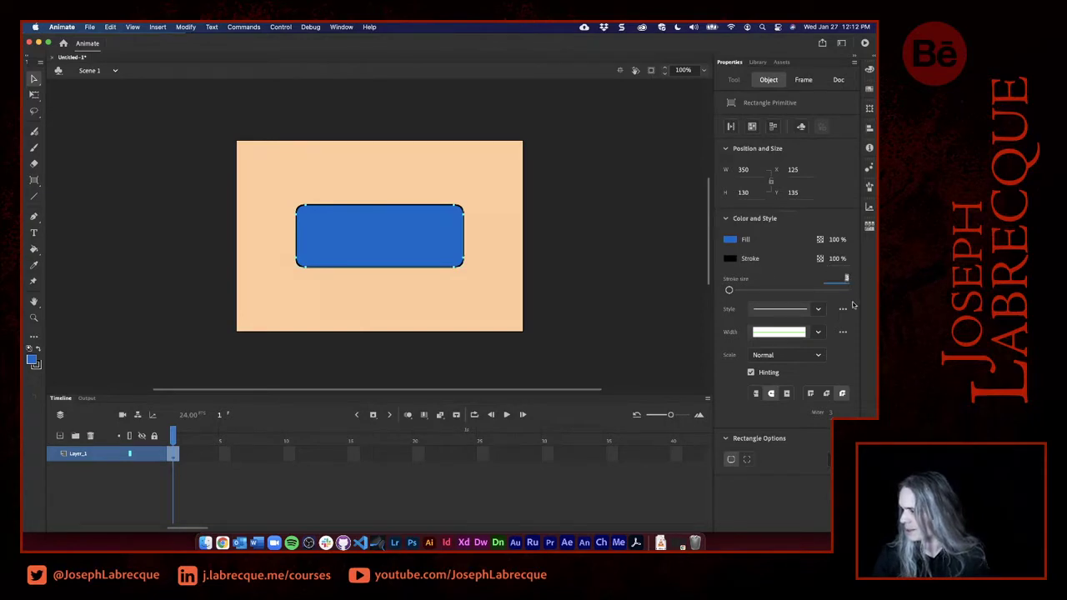
key(Up)
key(Up)
key(Up)
key(Up)
key(Up)
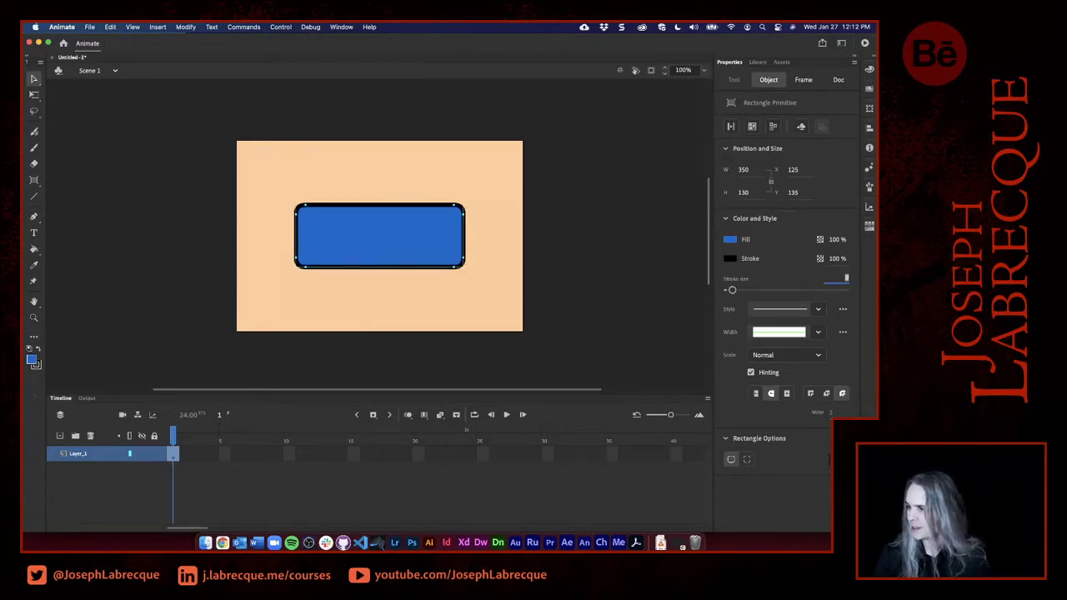
key(Up)
key(Up)
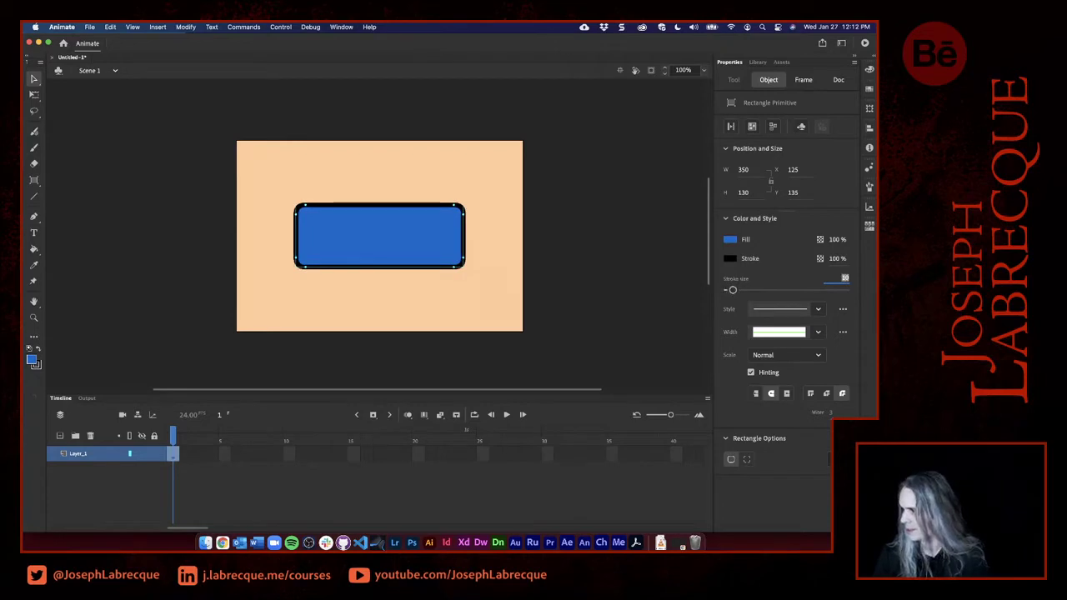
click(639, 282)
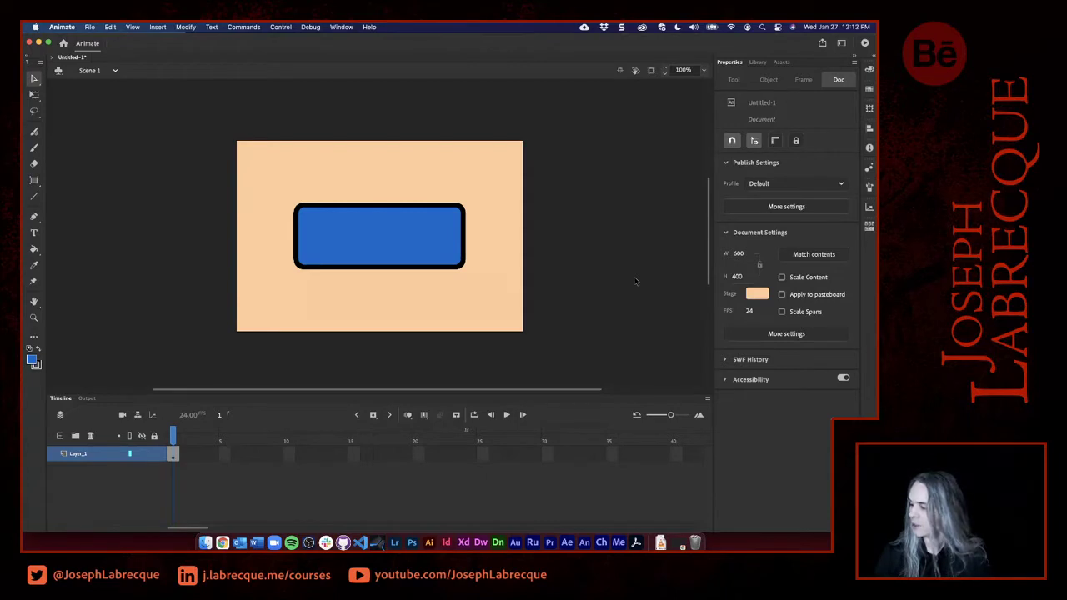
Test the movie, move its preview window clear to inspect the rectangle, and close the preview.
click(865, 42)
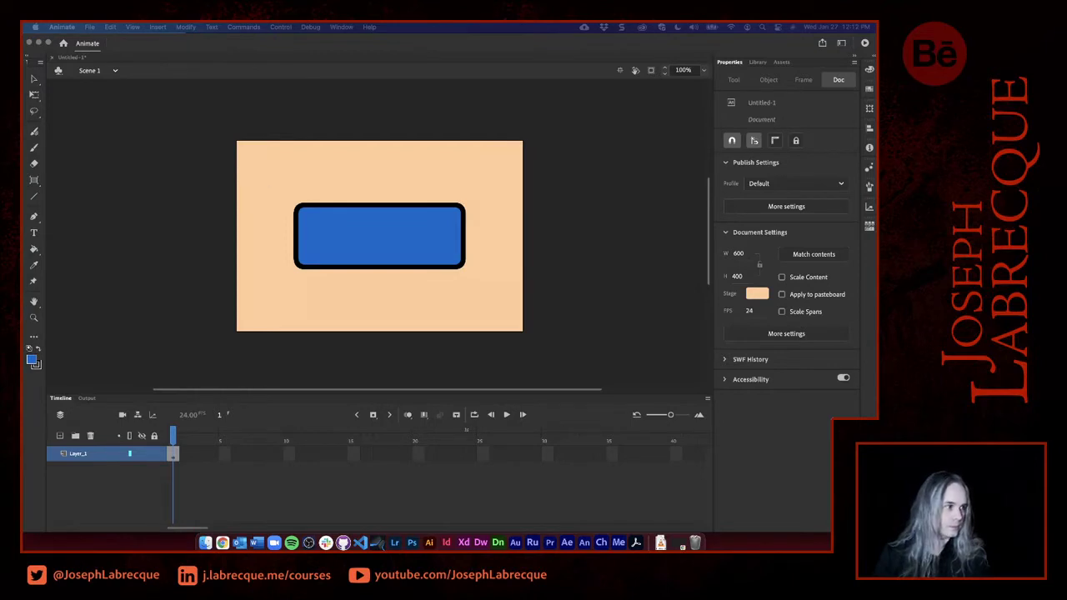
drag(759, 67, 174, 111)
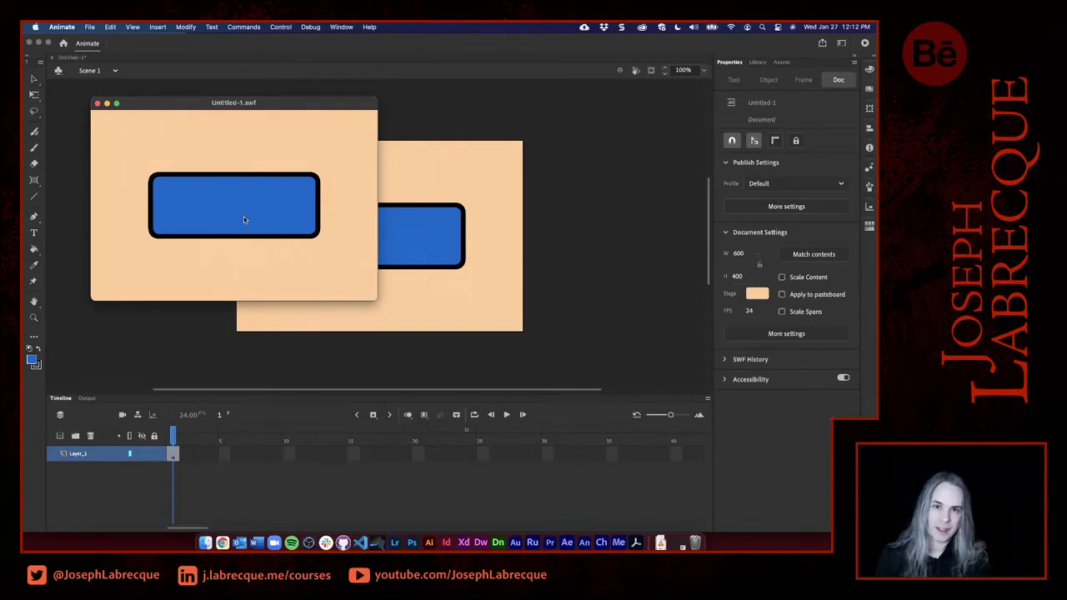
click(97, 103)
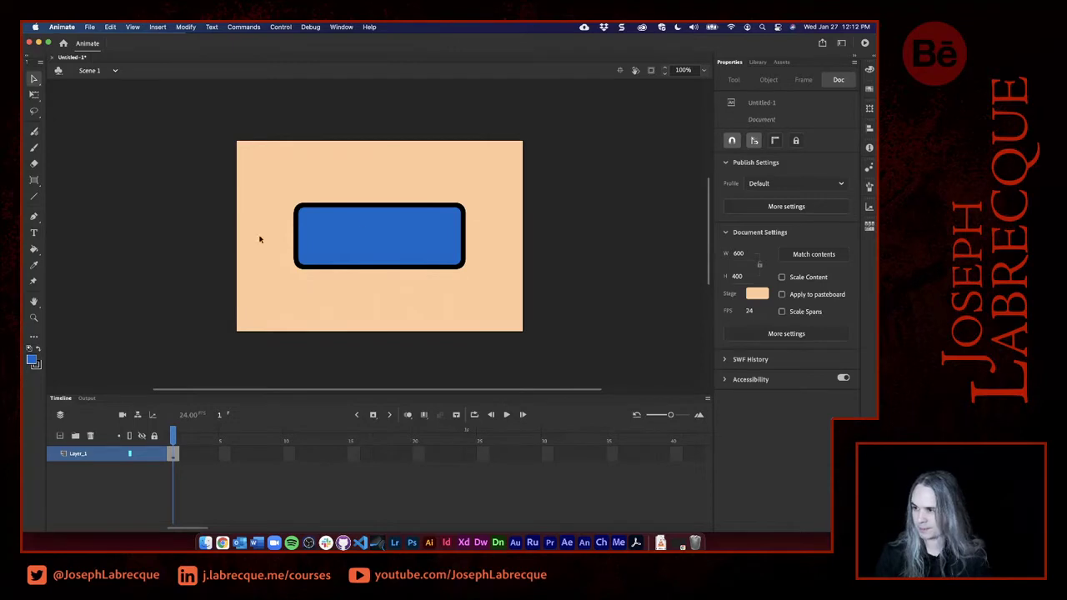
Begin converting the blue rectangle to a symbol, choosing the Button type and centre registration, with the advanced options collapsed.
click(455, 242)
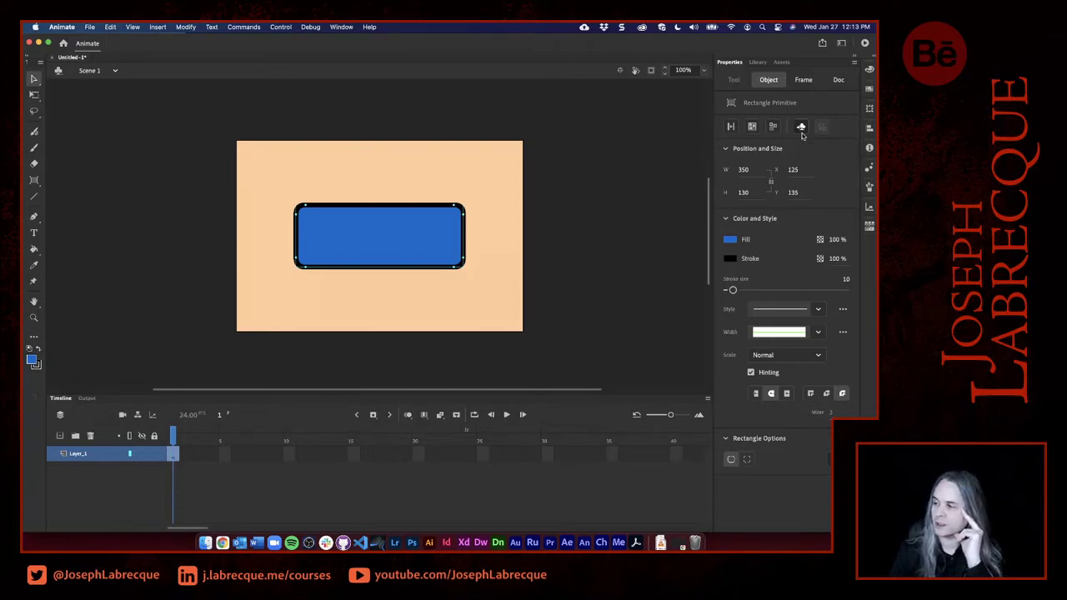
click(803, 128)
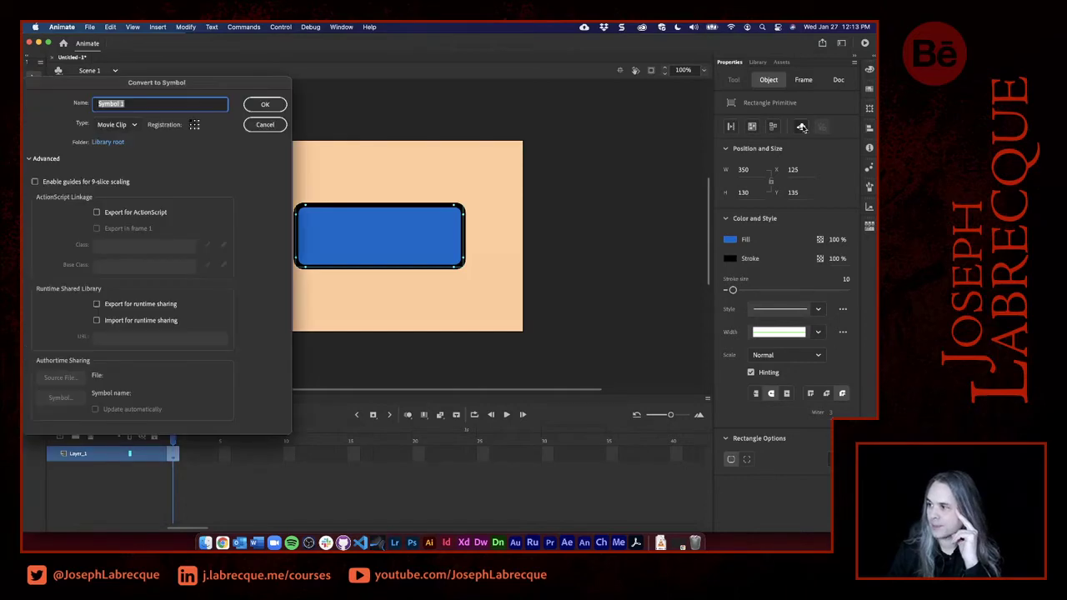
drag(250, 82, 338, 71)
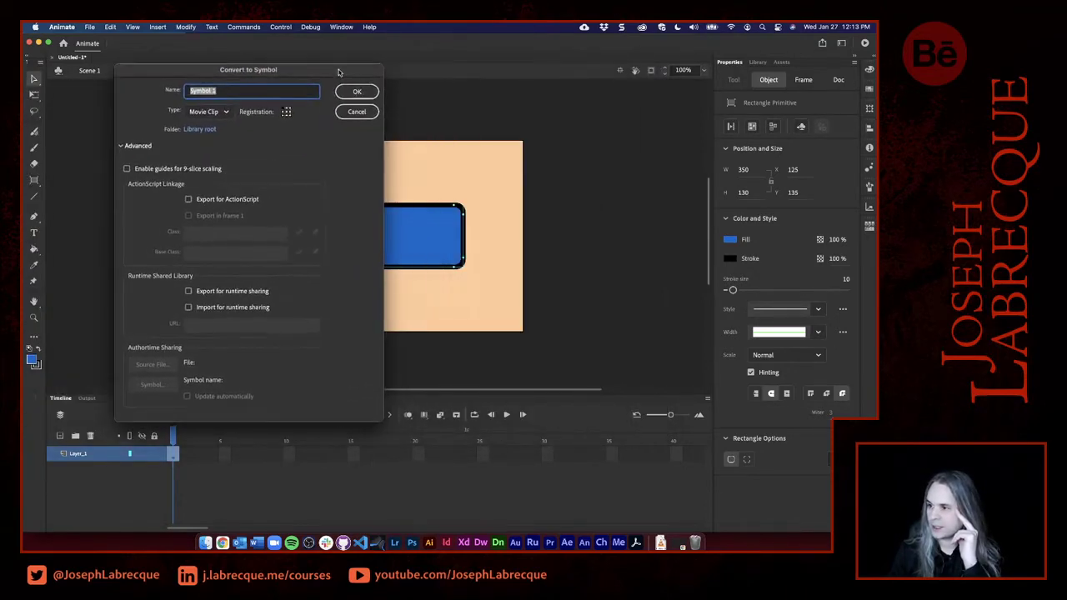
click(226, 113)
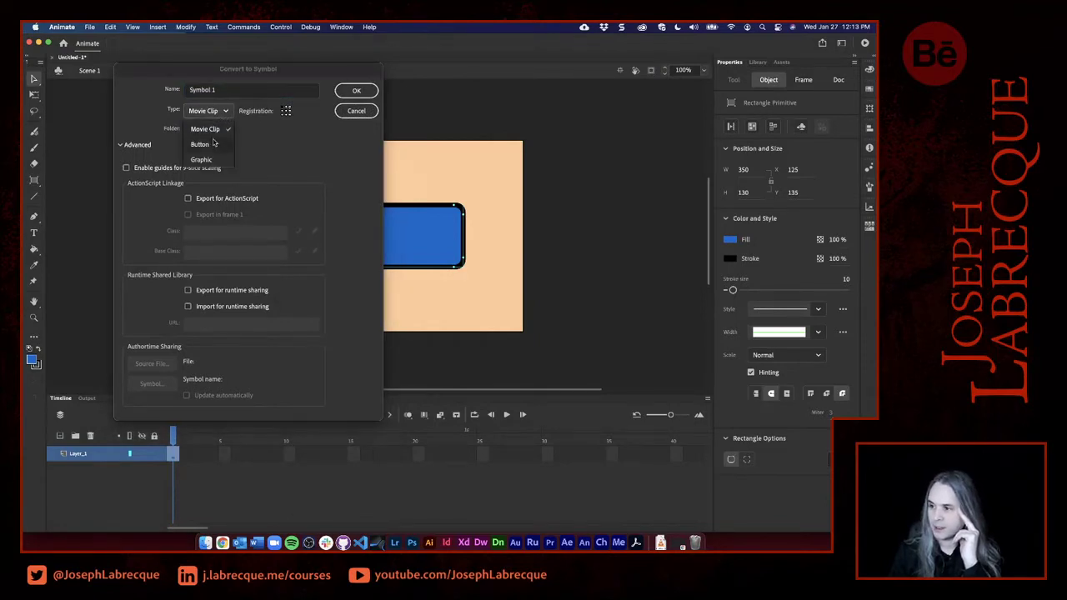
click(215, 146)
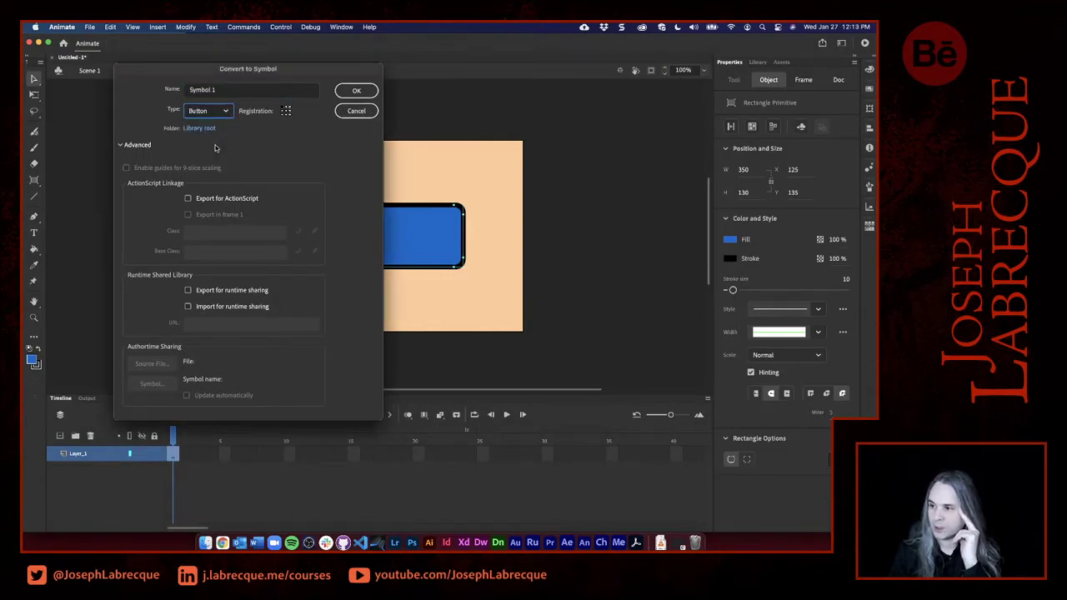
click(124, 146)
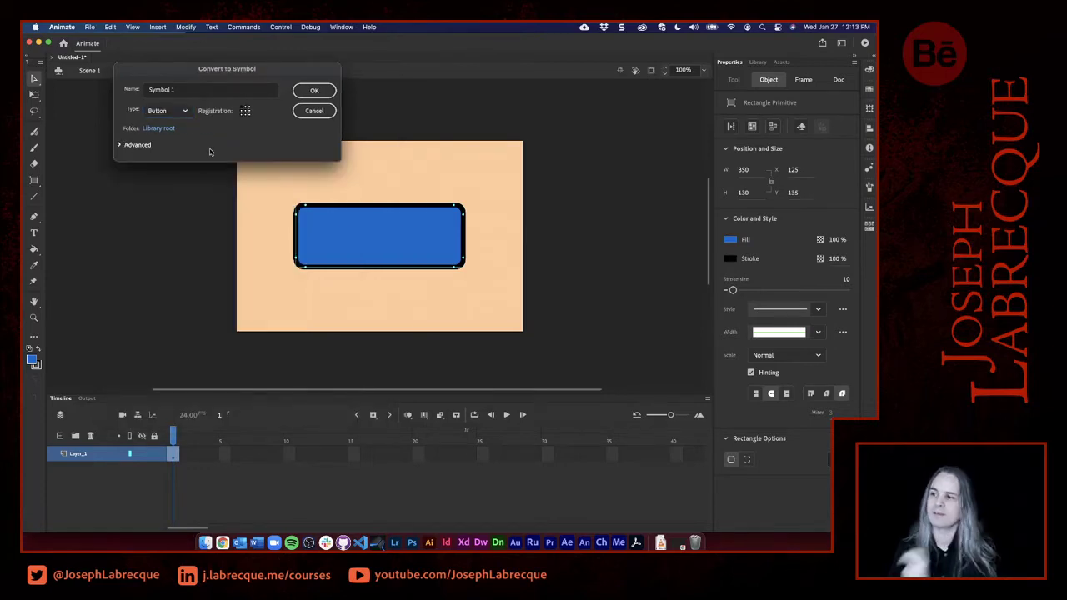
drag(164, 75, 116, 106)
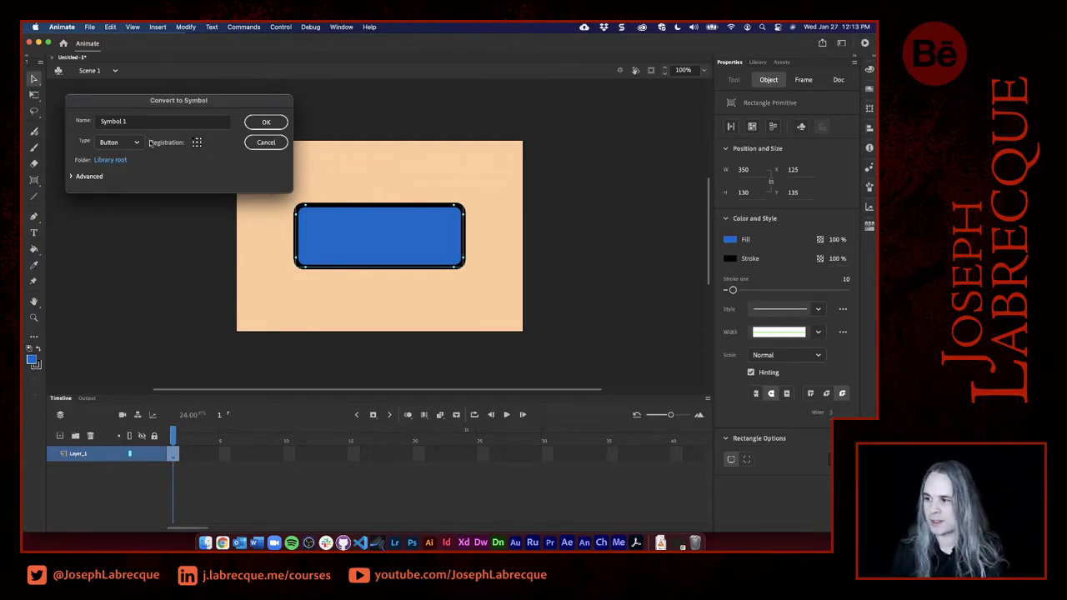
click(195, 140)
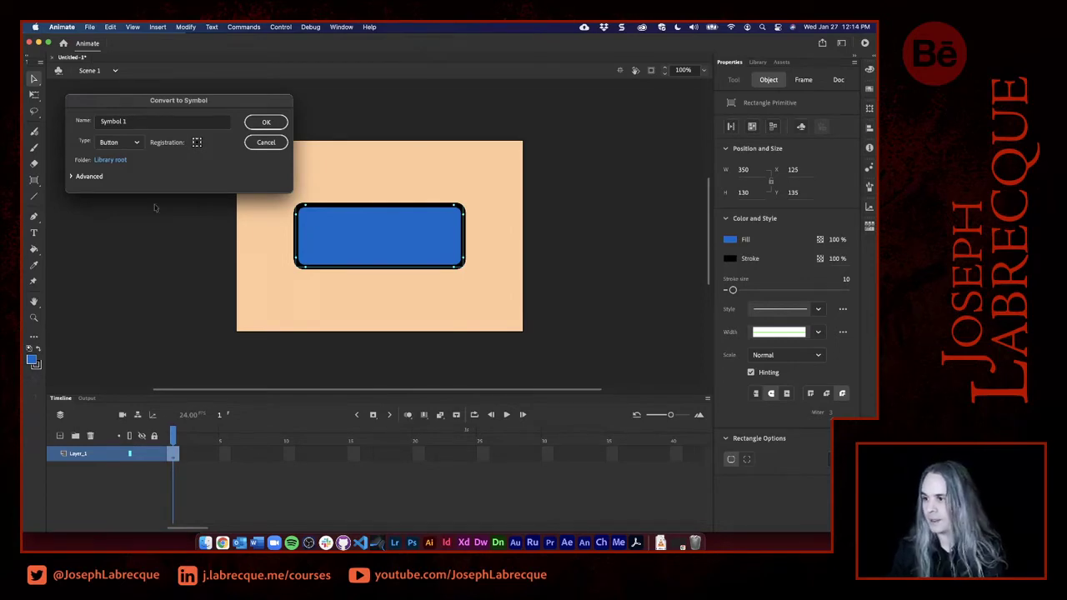
Keep the Button type, name the symbol roundedbutton and create it.
click(129, 144)
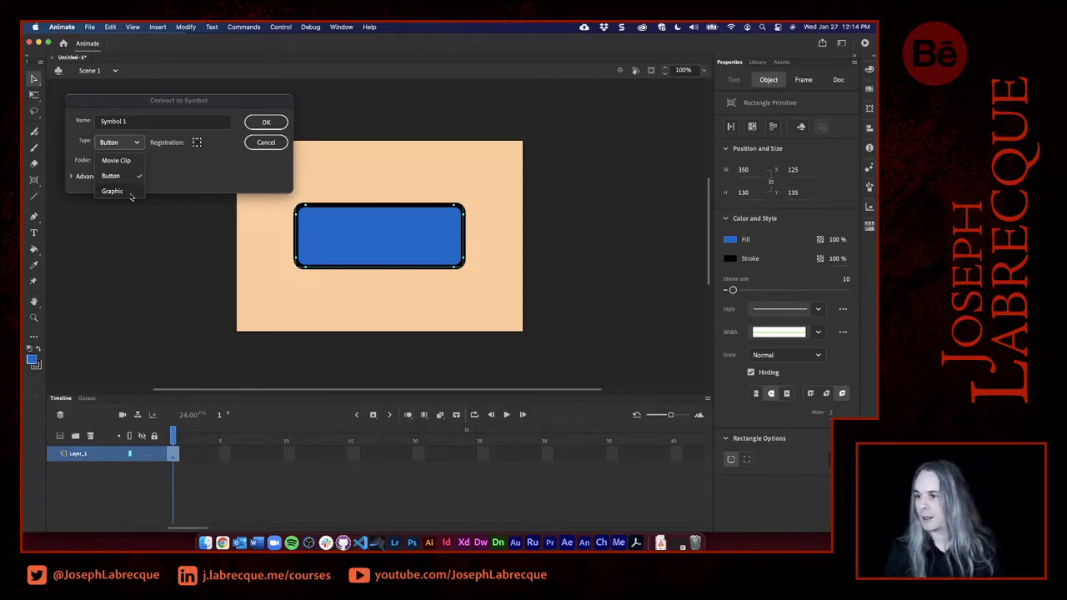
click(119, 178)
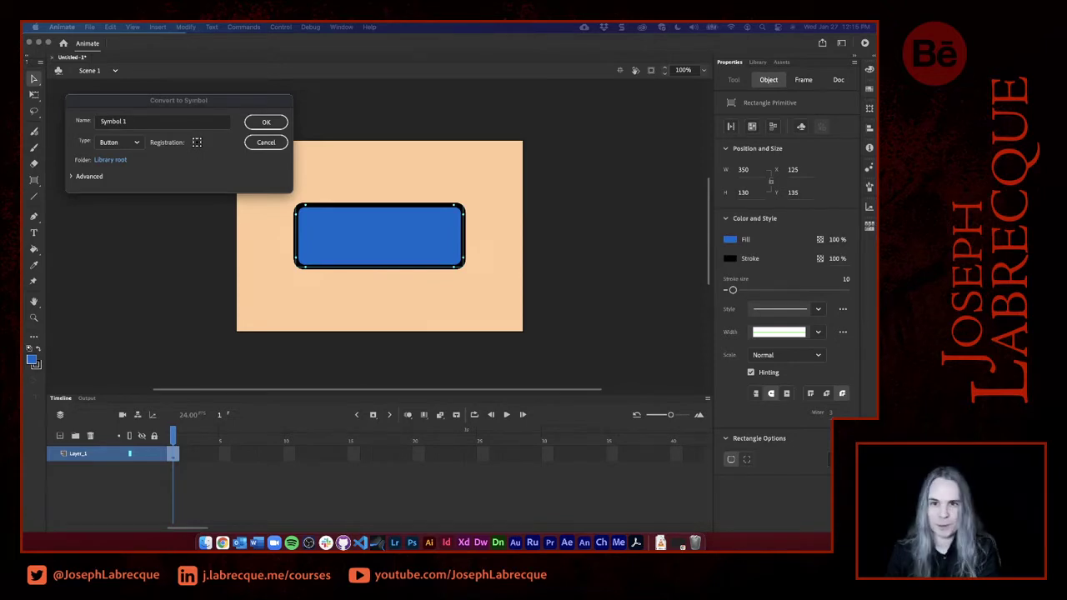
click(251, 105)
drag(251, 104, 253, 104)
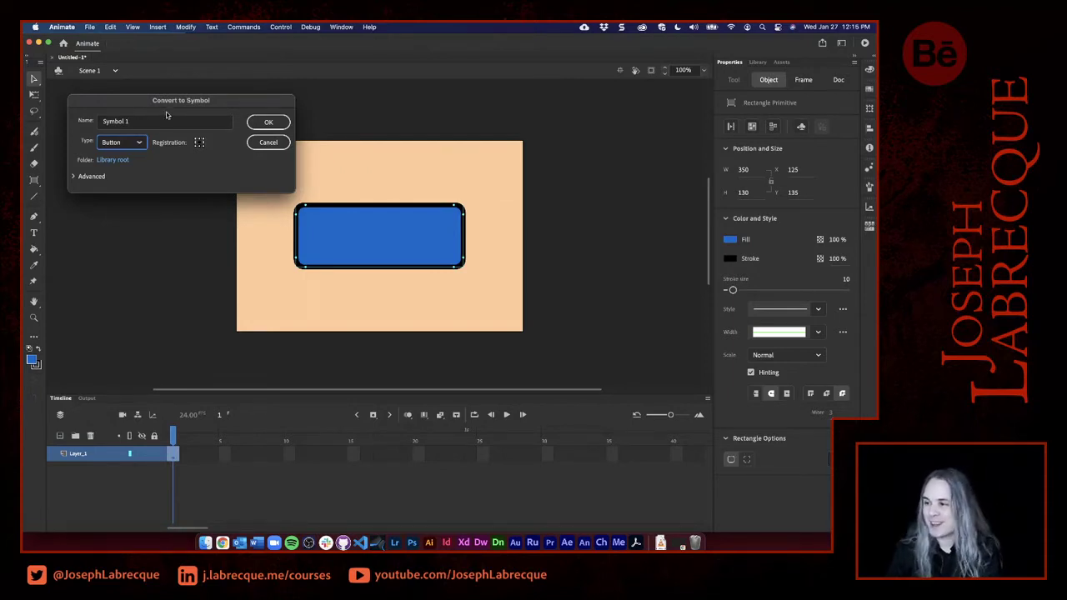
drag(153, 126, 98, 121)
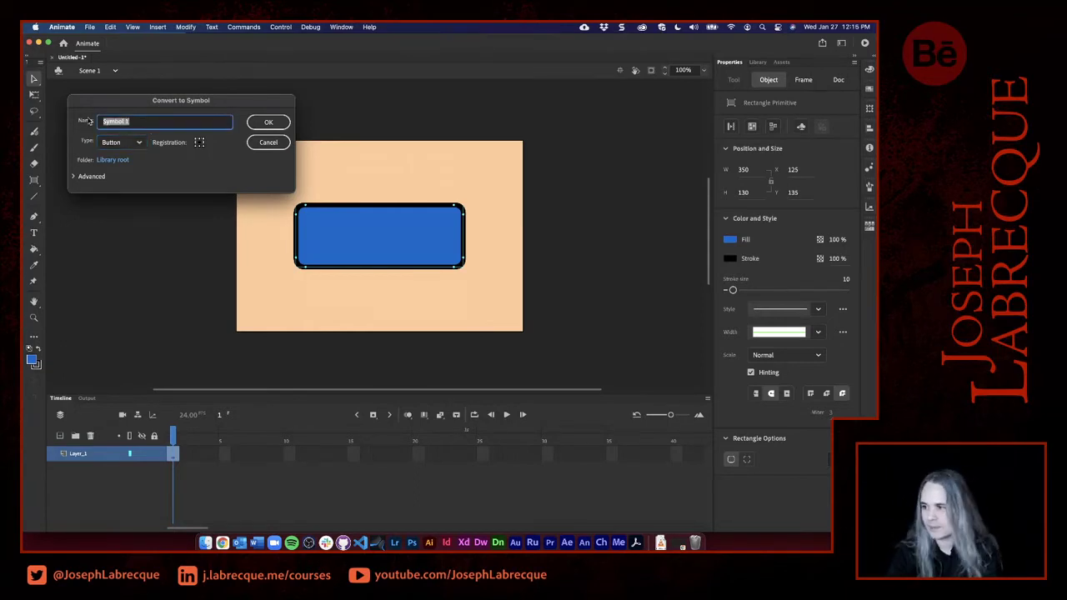
text(tounde)
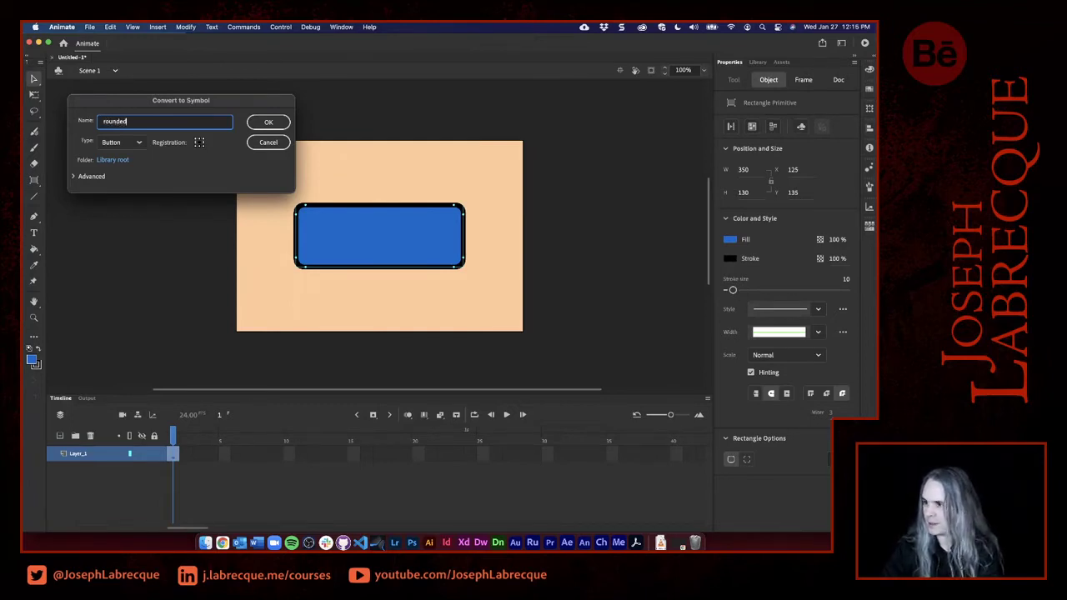
text(dbutton)
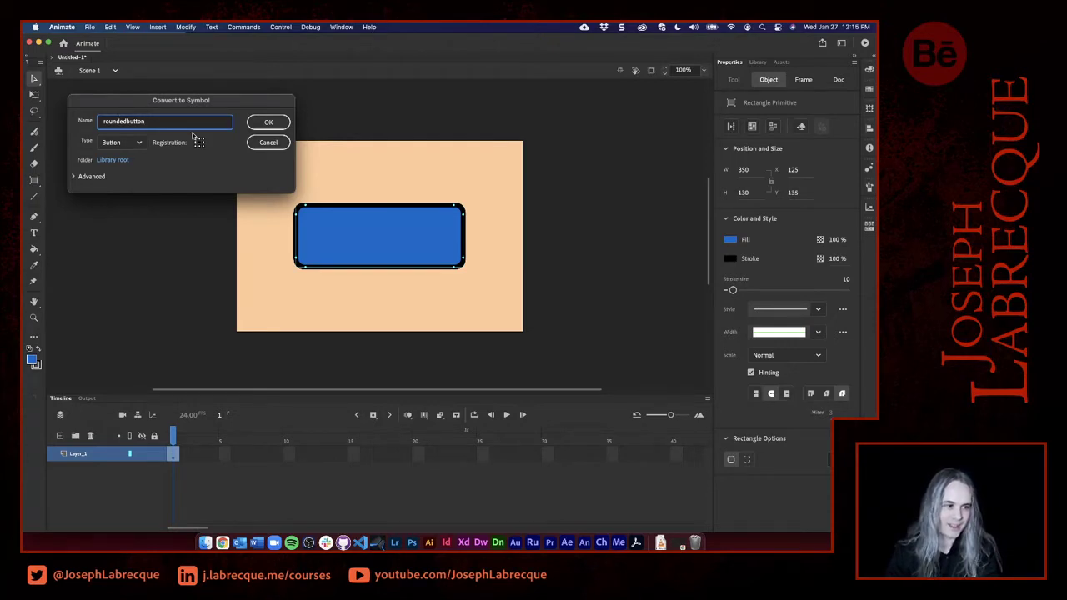
click(281, 124)
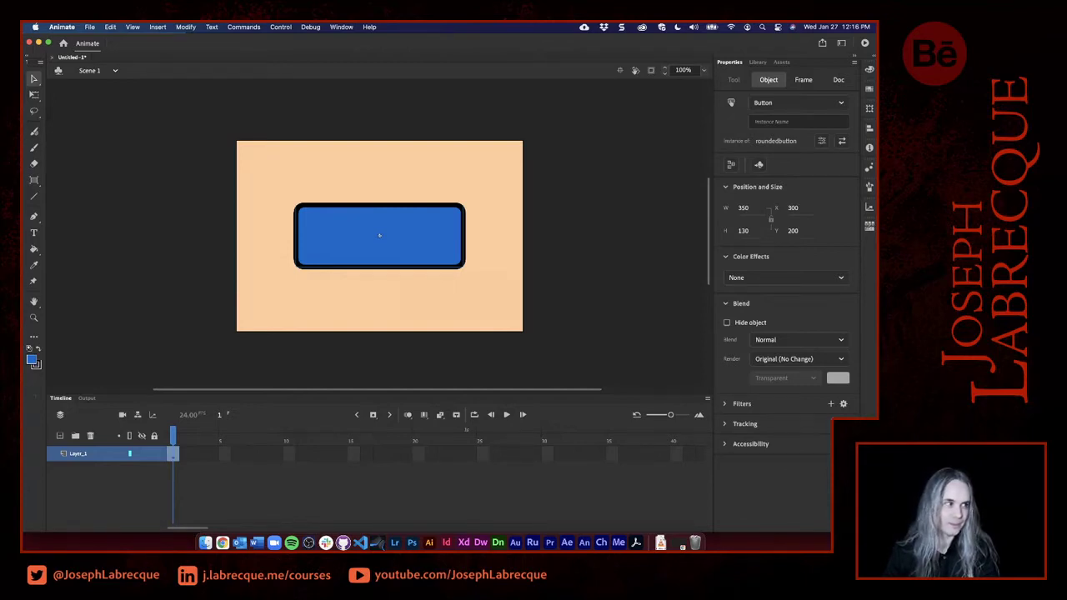
Switch to Chrome and read the Twitter thread about the LottieFiles for Adobe Animate beta release and its replies.
key(super+Return)
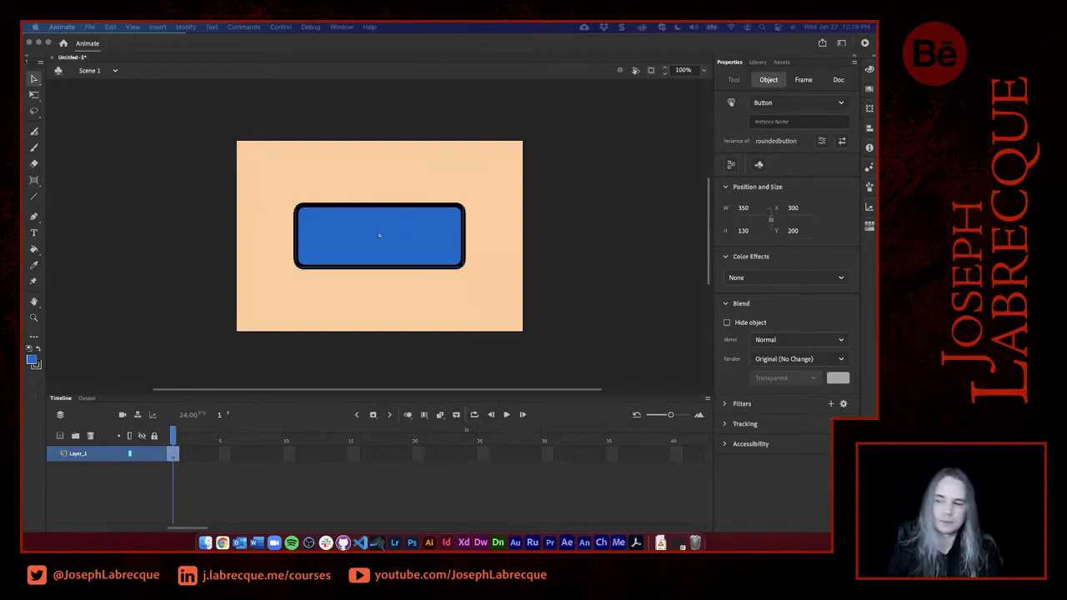
key(super+Tab)
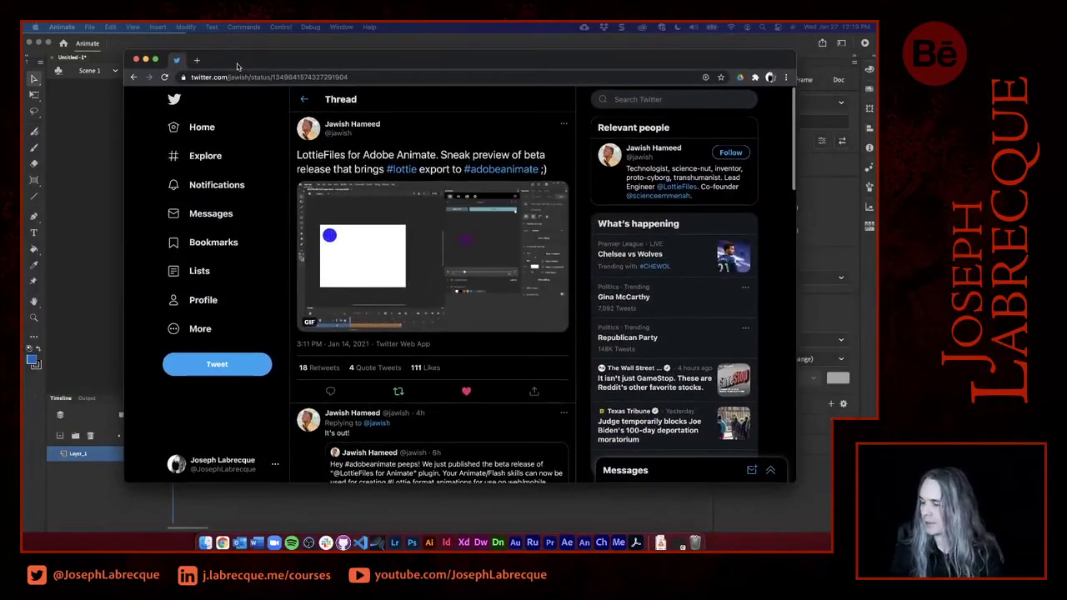
scroll(538, 296, down, 2)
scroll(538, 295, down, 3)
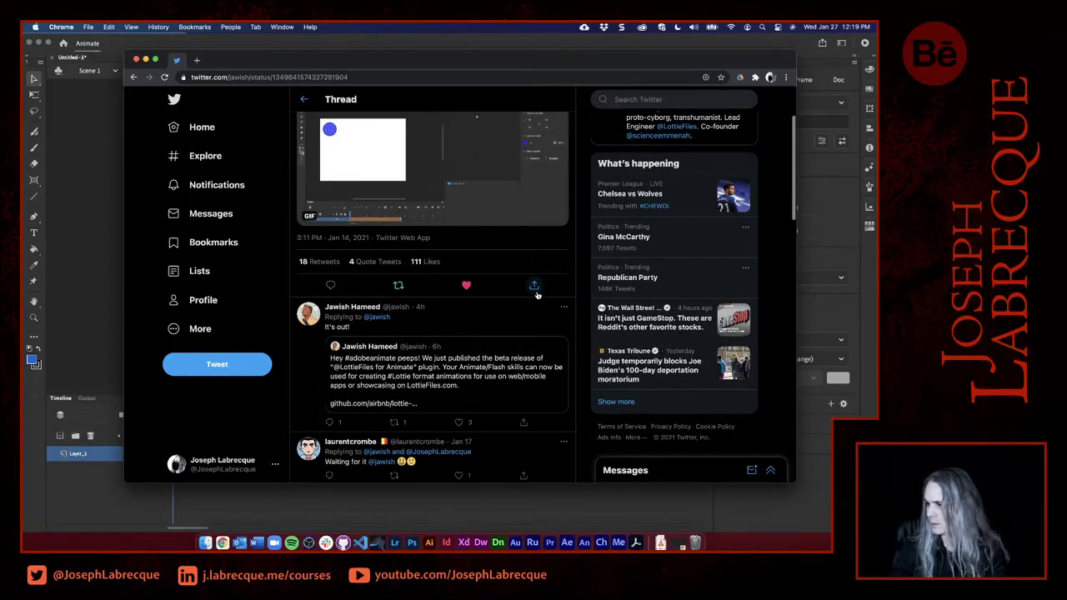
scroll(490, 355, up, 3)
scroll(490, 355, down, 2)
scroll(490, 355, down, 1)
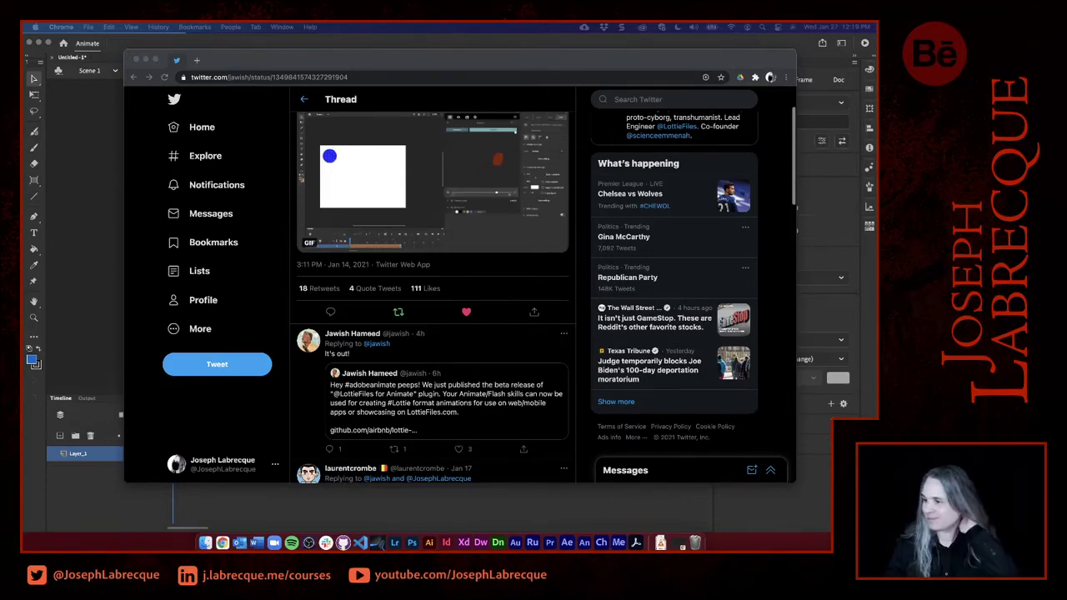
scroll(409, 315, up, 2)
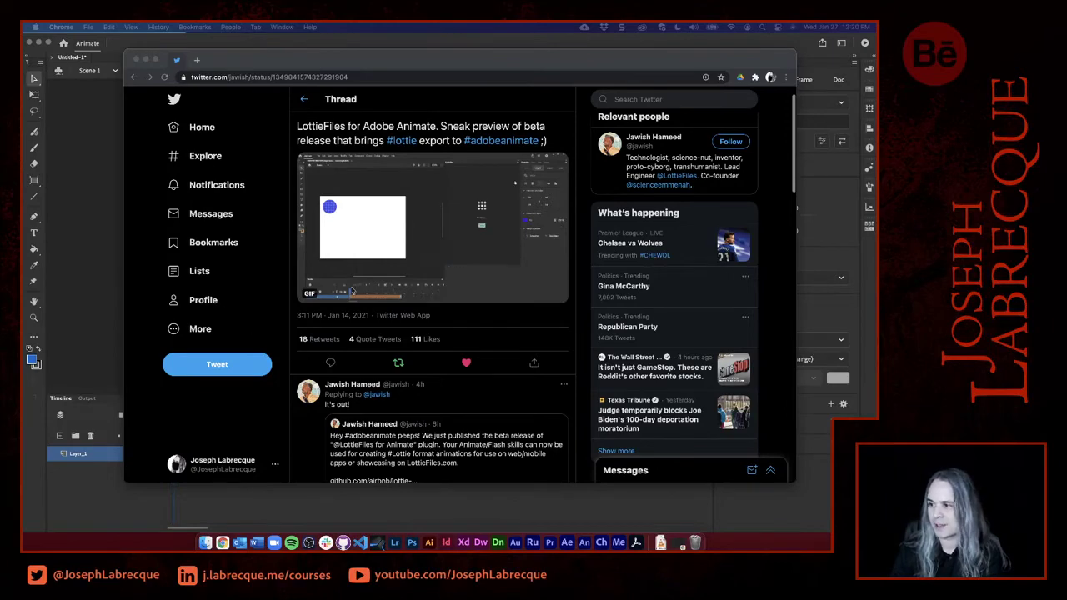
scroll(465, 295, down, 3)
scroll(465, 295, down, 1)
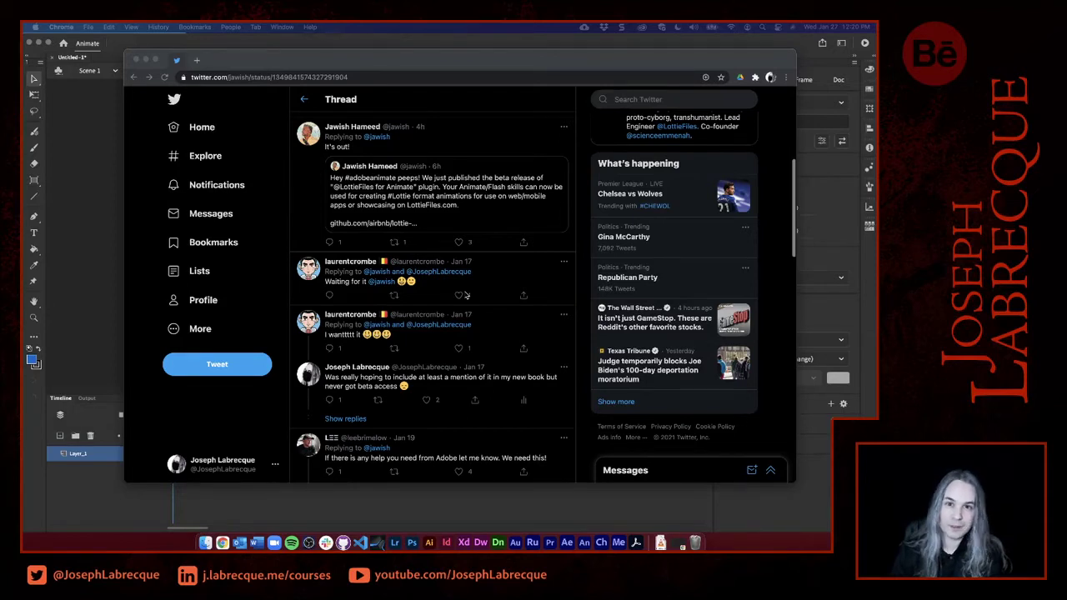
scroll(465, 296, down, 1)
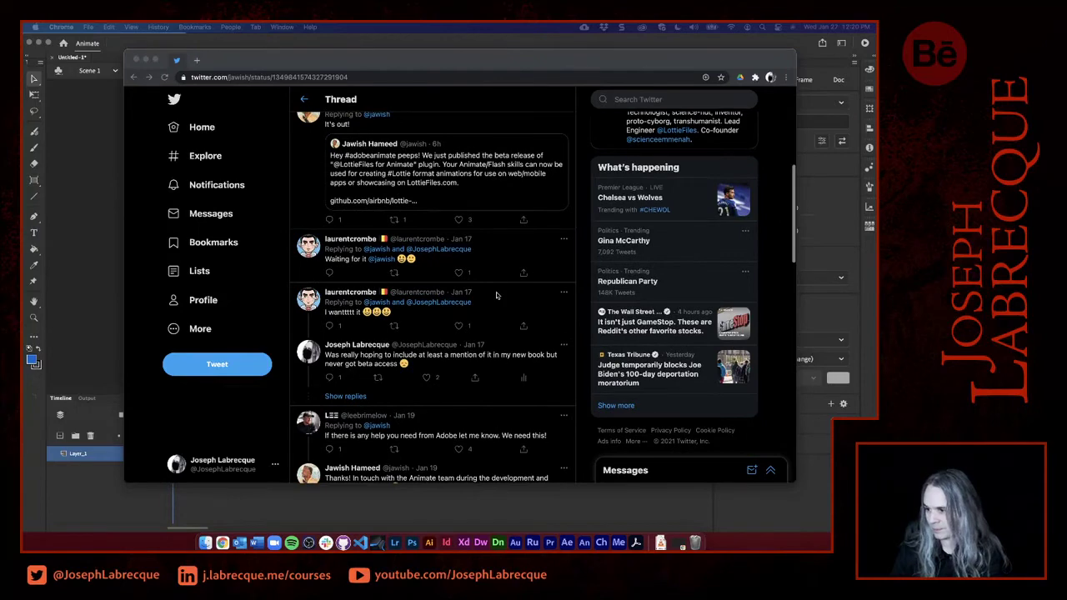
scroll(496, 295, up, 5)
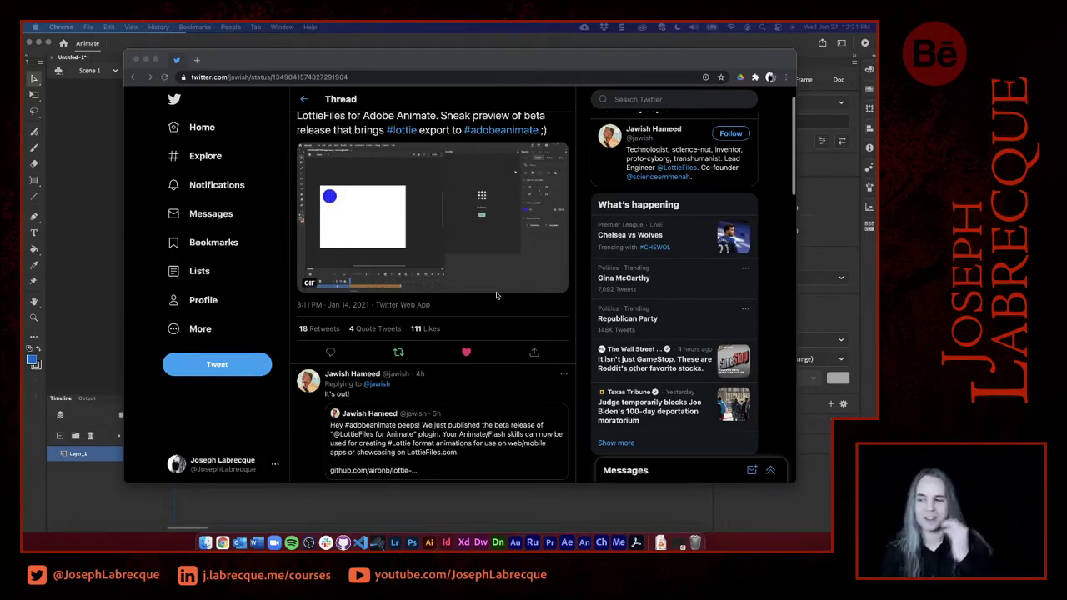
scroll(496, 295, down, 3)
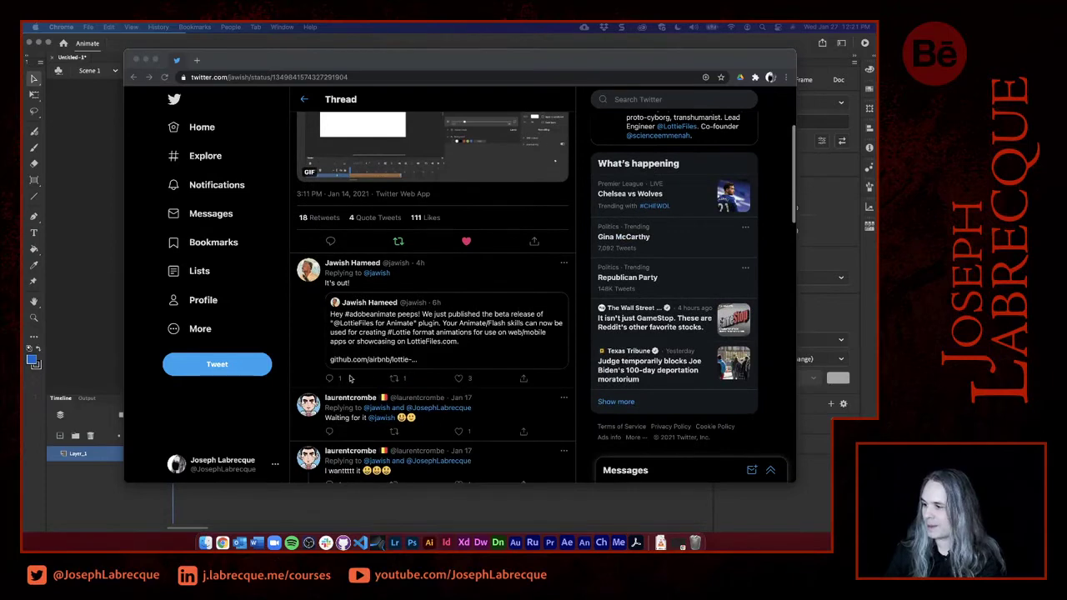
Open the quoted tweet announcing the LottieFiles for Animate beta and enlarge its text to read it.
click(479, 331)
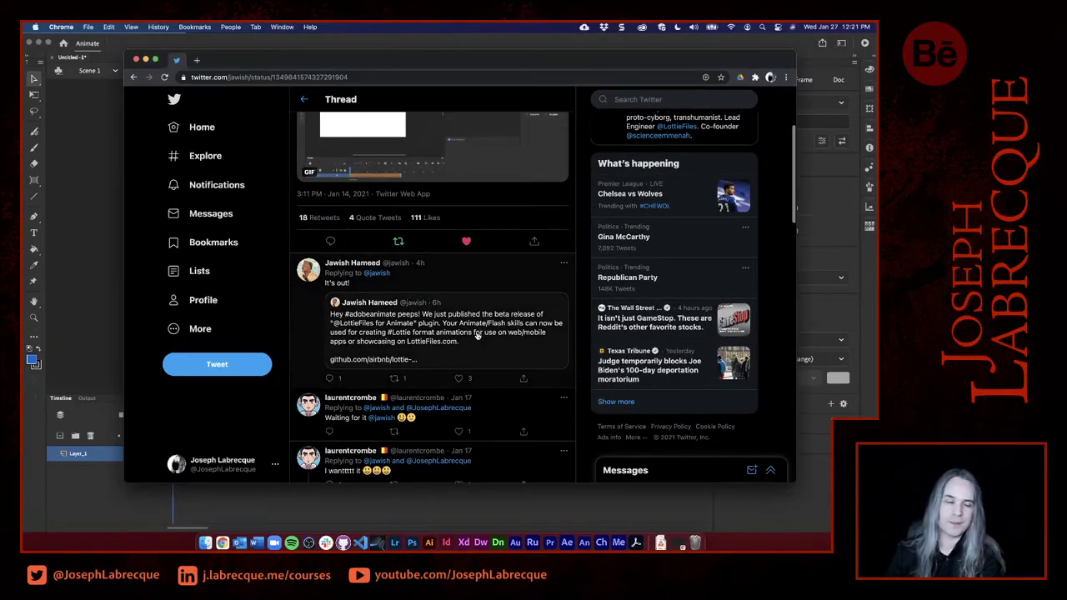
click(478, 335)
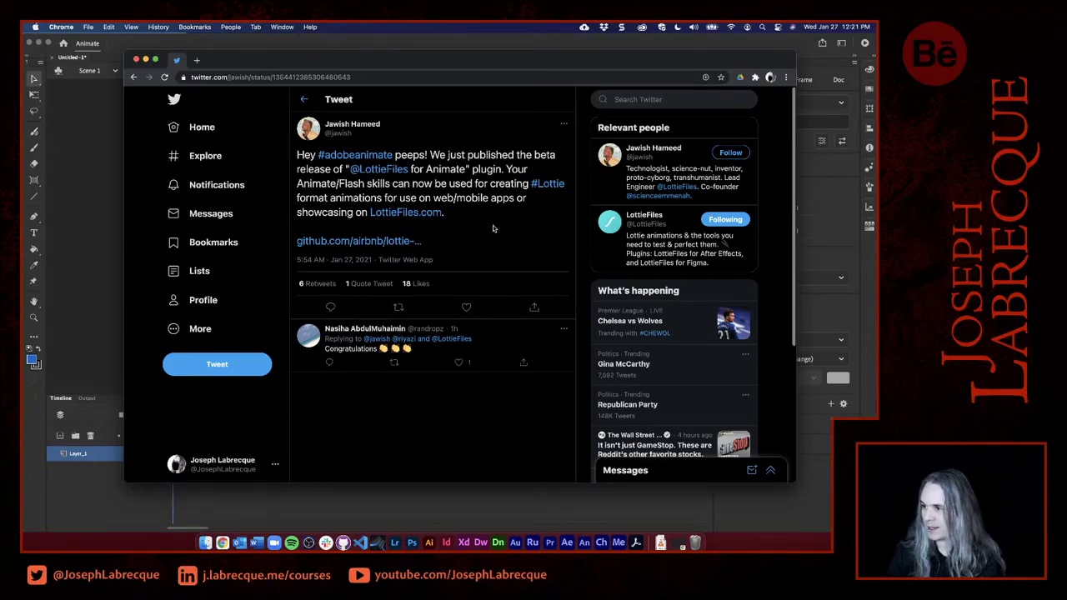
scroll(469, 173, up, 5)
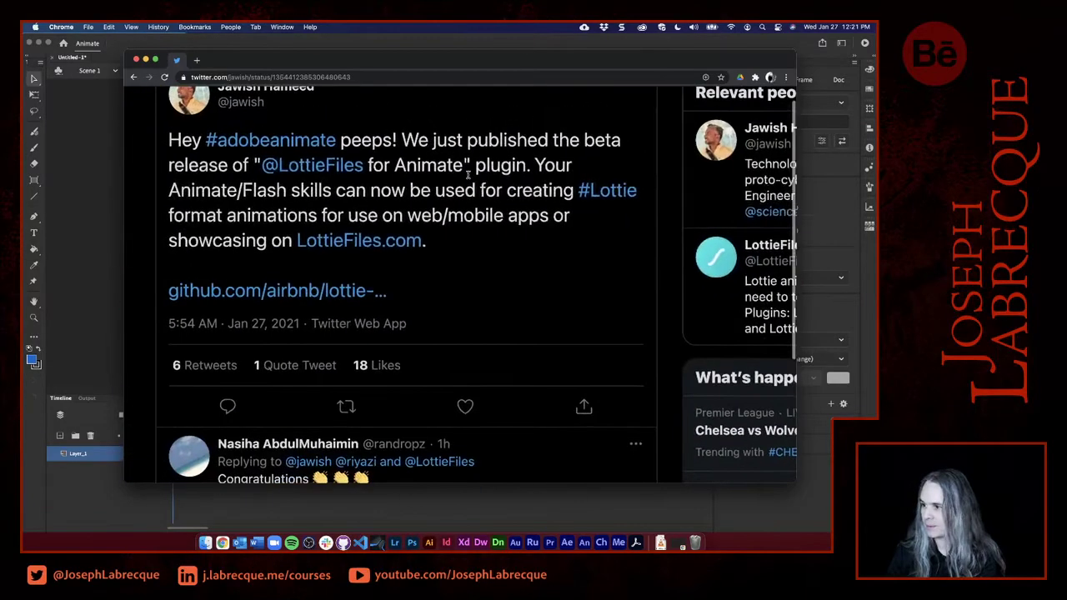
scroll(470, 173, up, 3)
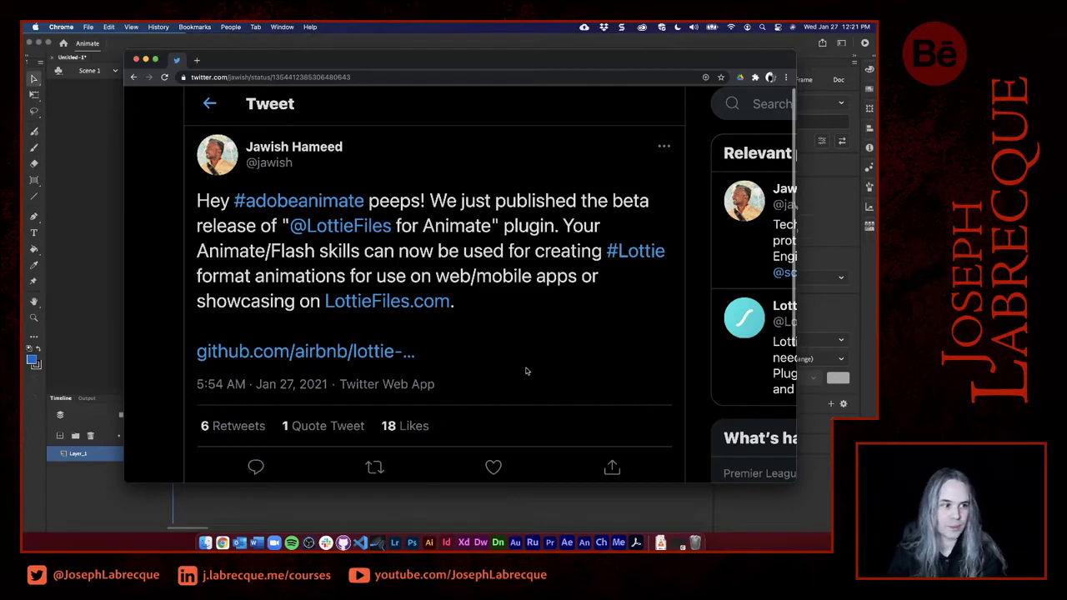
Follow the tweet's GitHub link, read the LottieFiles for Animate release comment and select the page's web address.
click(331, 359)
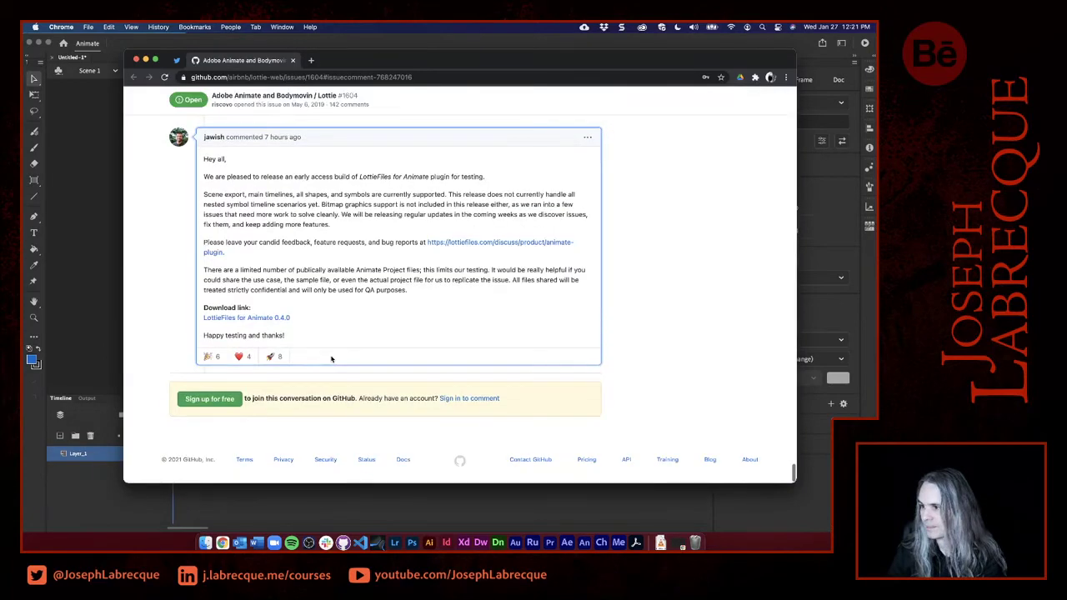
scroll(702, 230, up, 1)
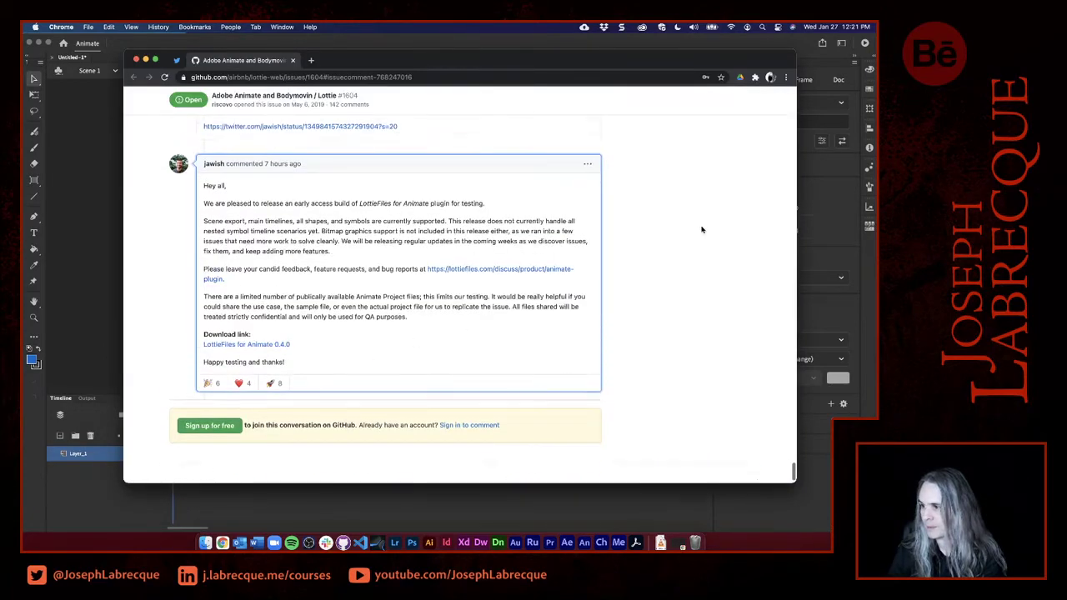
scroll(702, 230, down, 1)
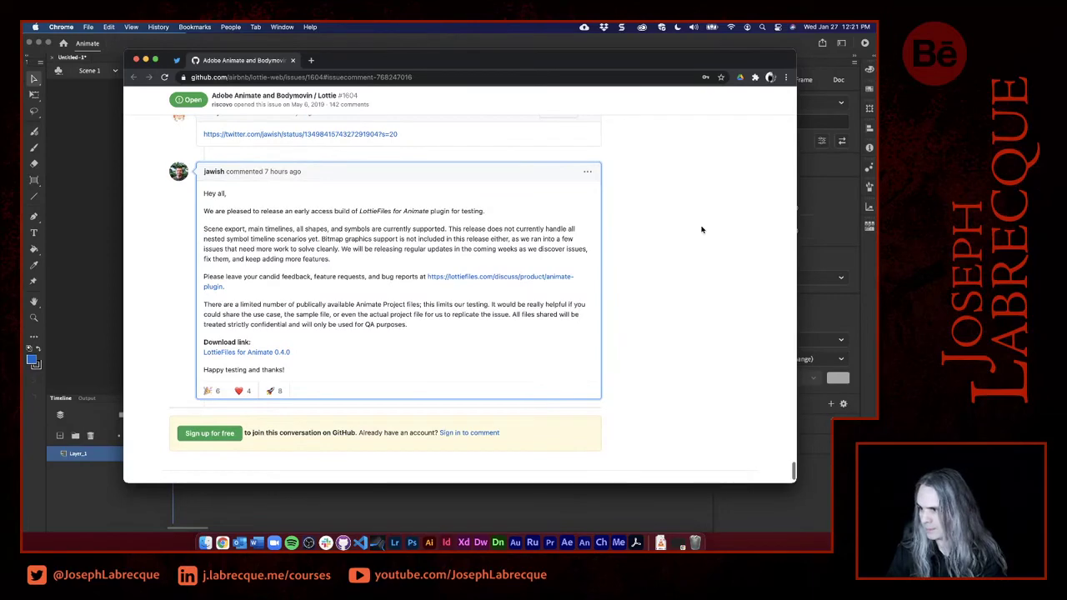
scroll(701, 230, down, 1)
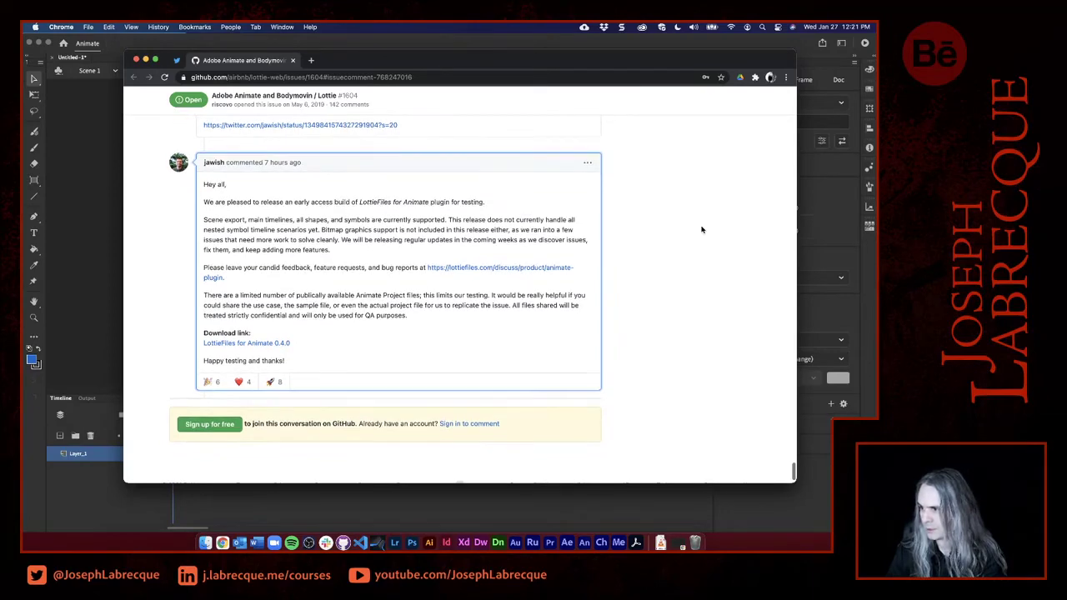
scroll(701, 230, down, 1)
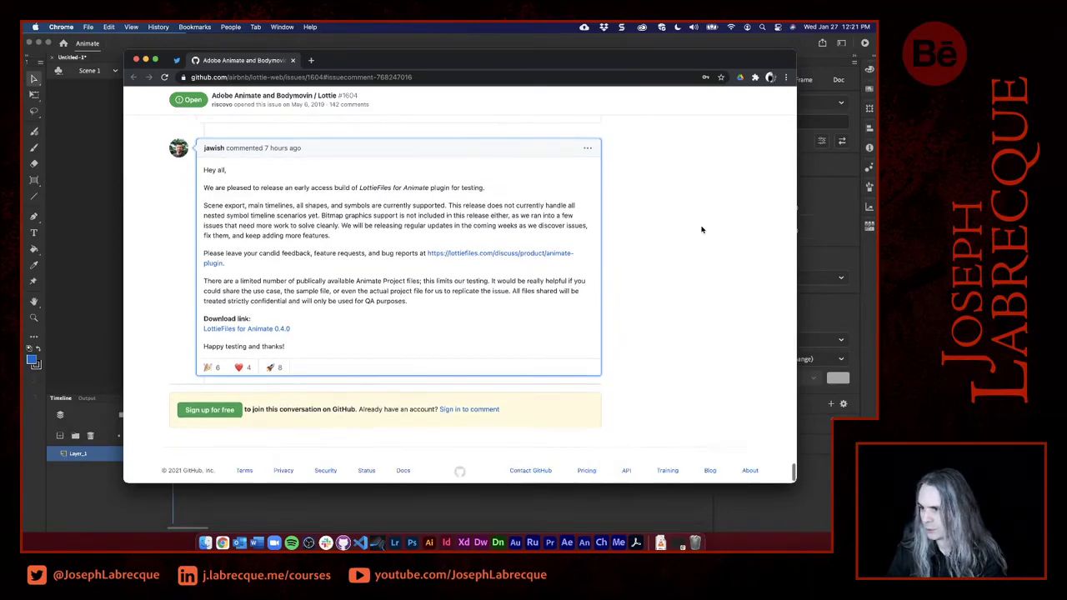
click(400, 76)
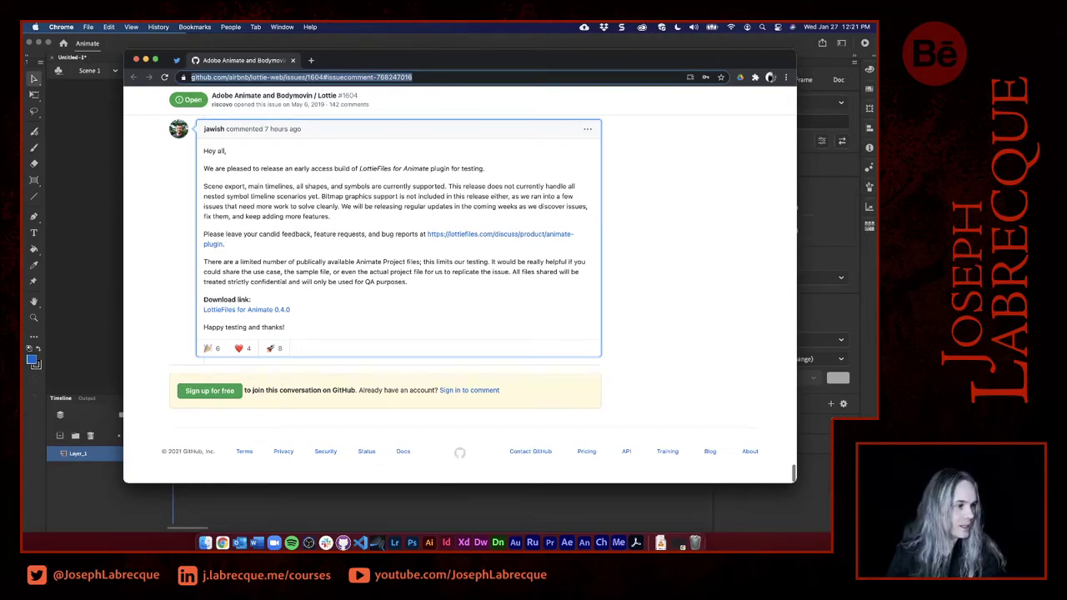
key(super+Tab)
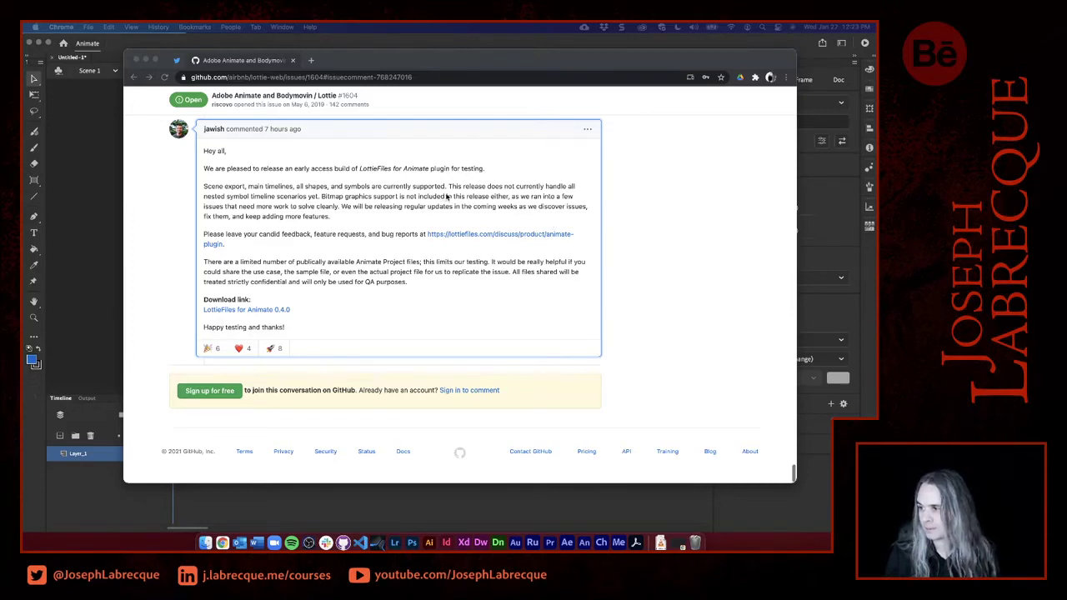
click(144, 257)
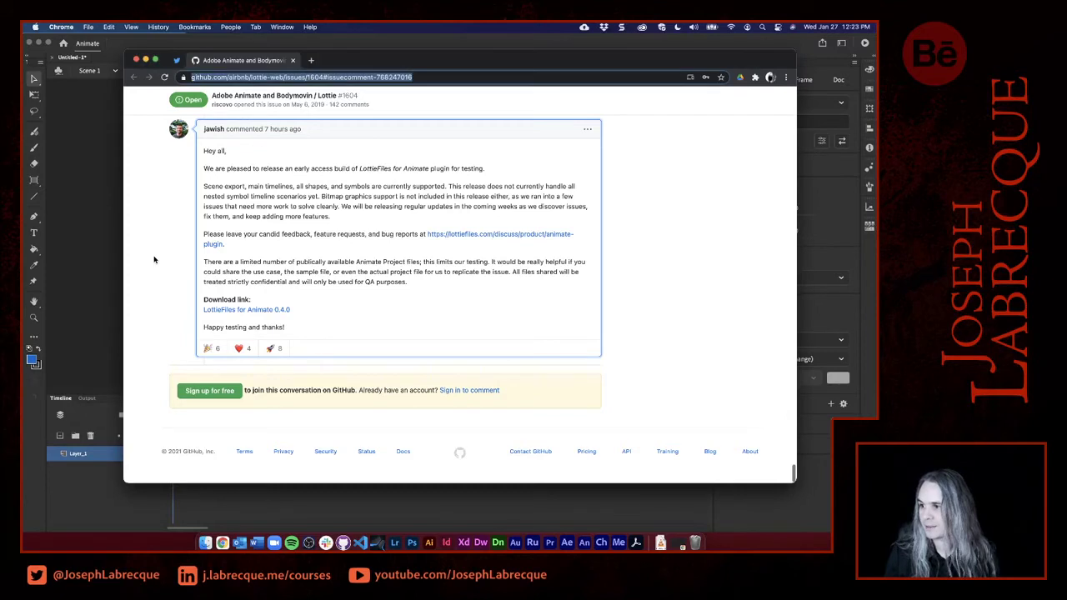
Switch back to Adobe Animate and give the button on the stage the instance name btn.
click(77, 252)
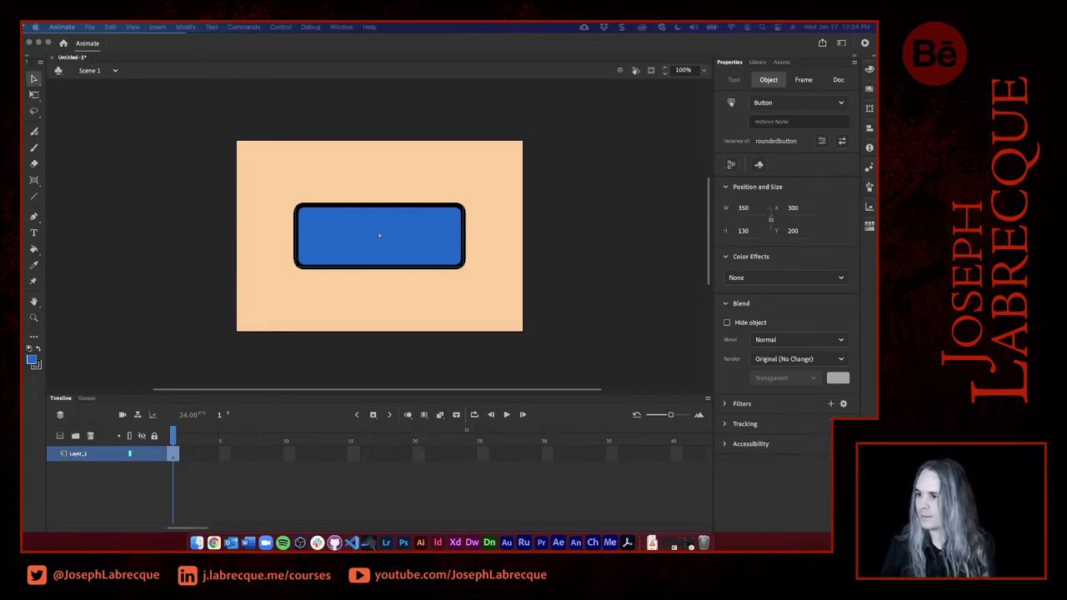
click(237, 48)
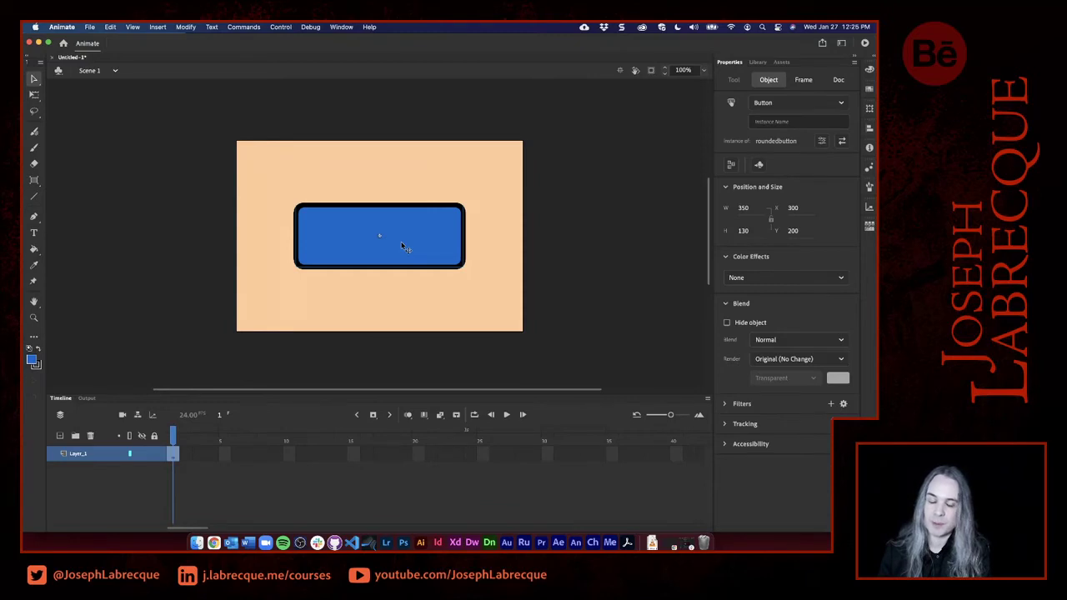
click(776, 121)
text(btn)
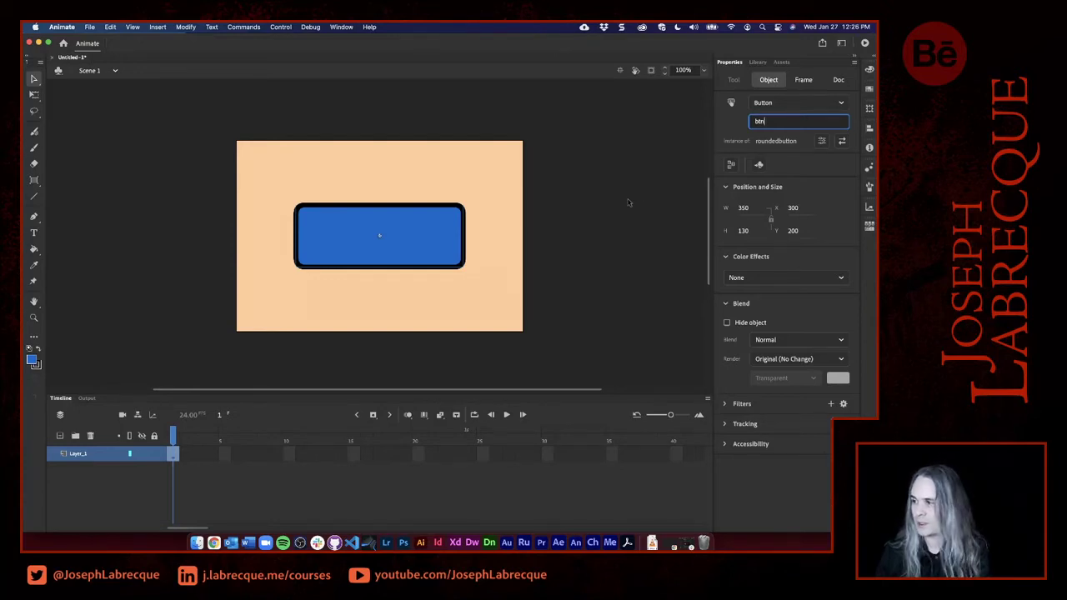
click(629, 203)
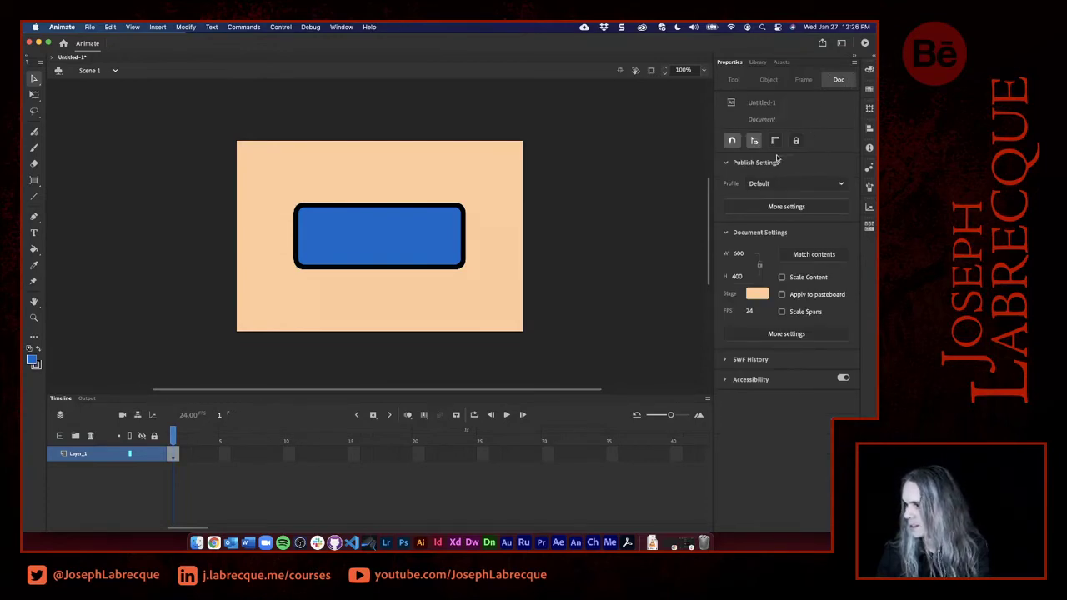
click(436, 269)
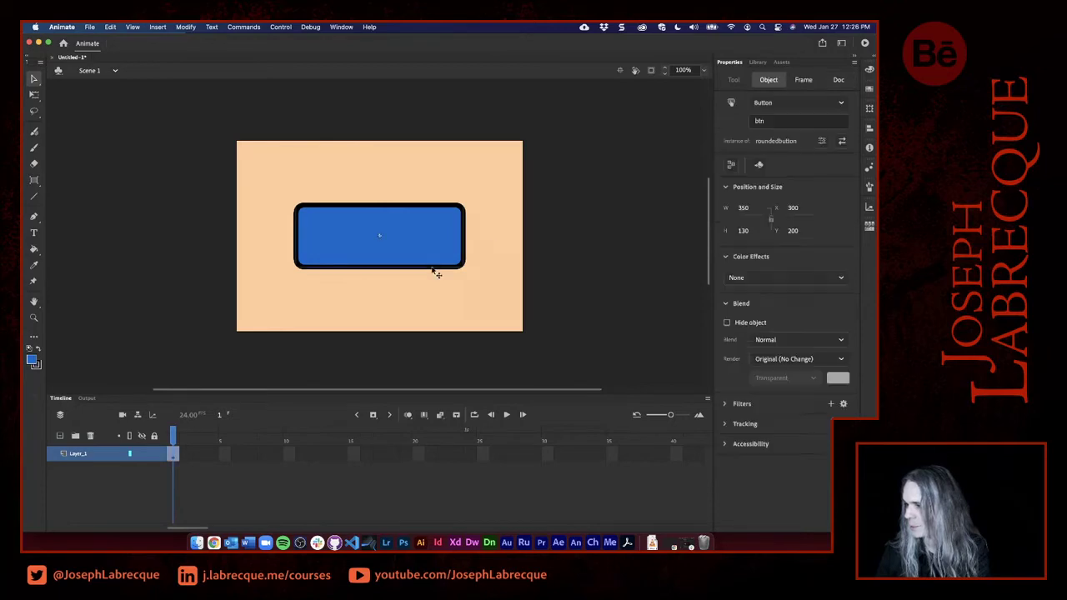
Open the roundedbutton symbol for editing in place, test the movie and close its preview.
double_click(351, 249)
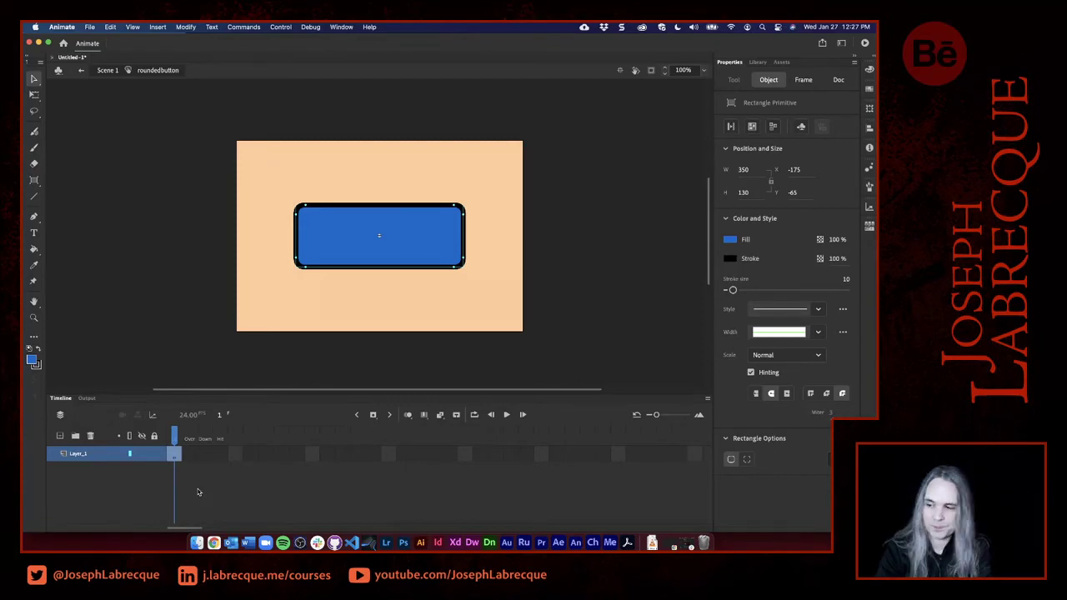
click(865, 43)
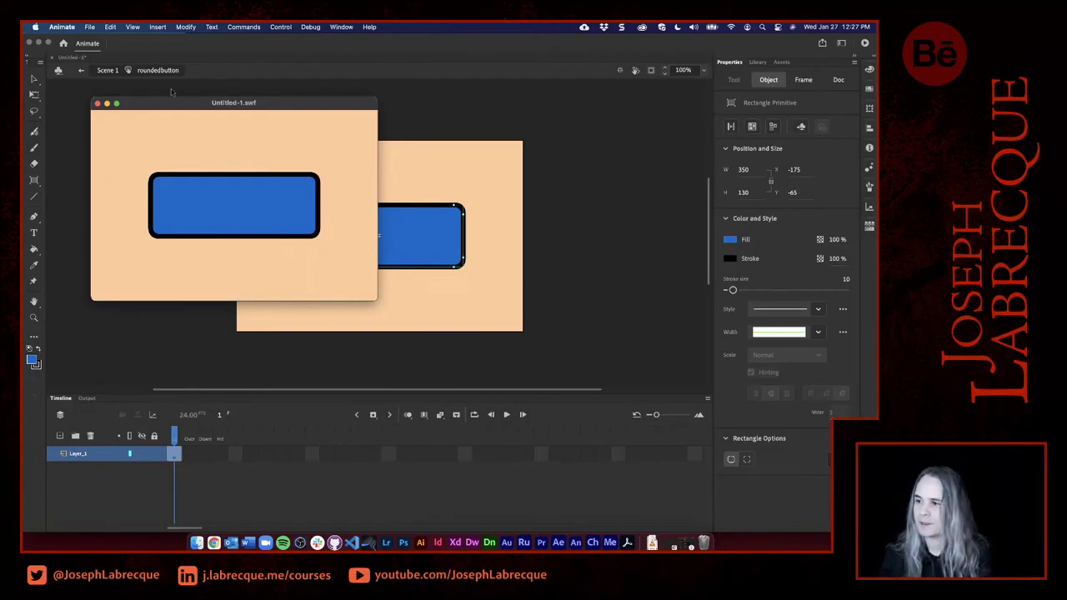
click(98, 105)
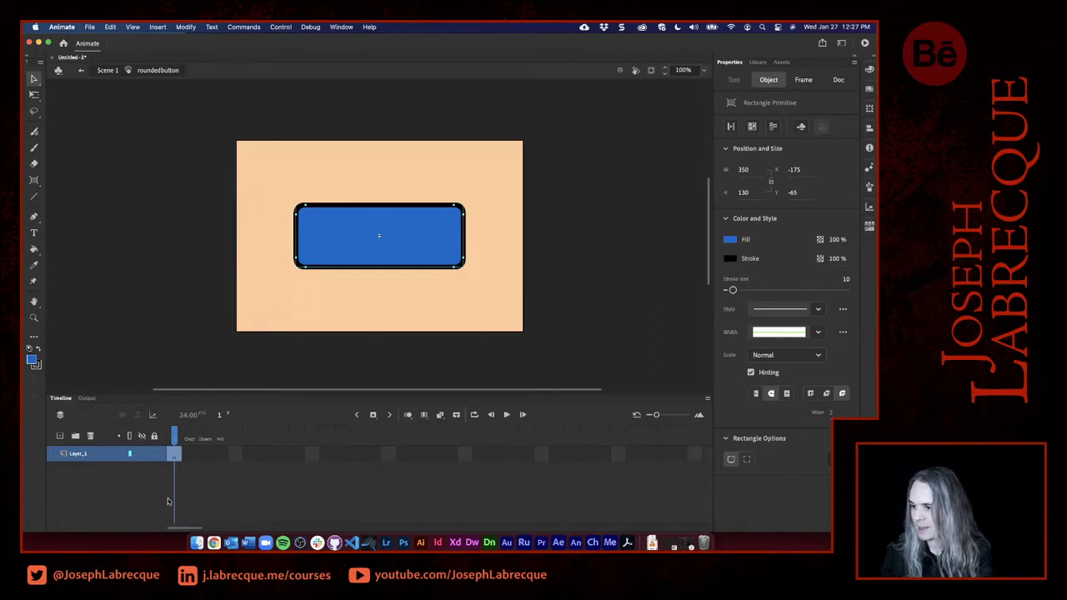
Insert a keyframe at the Over state of the button and compare it with the Up state.
click(192, 455)
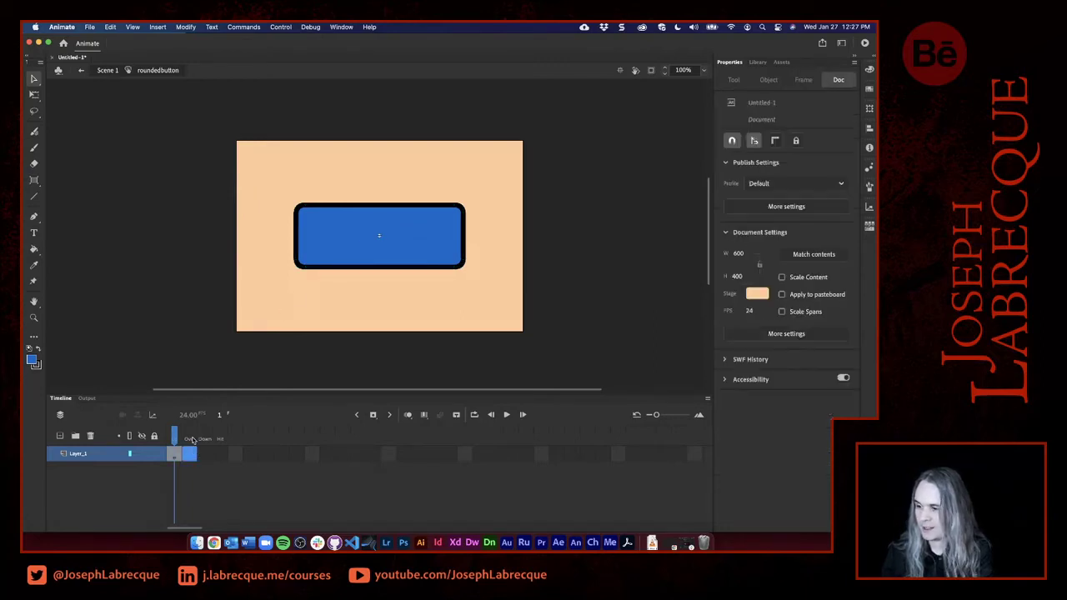
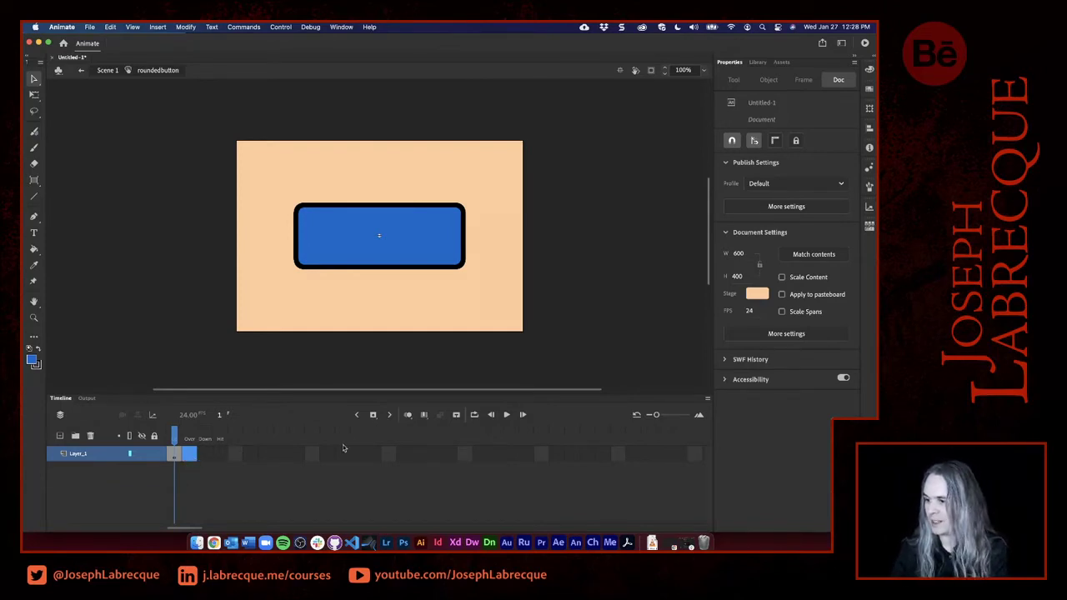
click(374, 415)
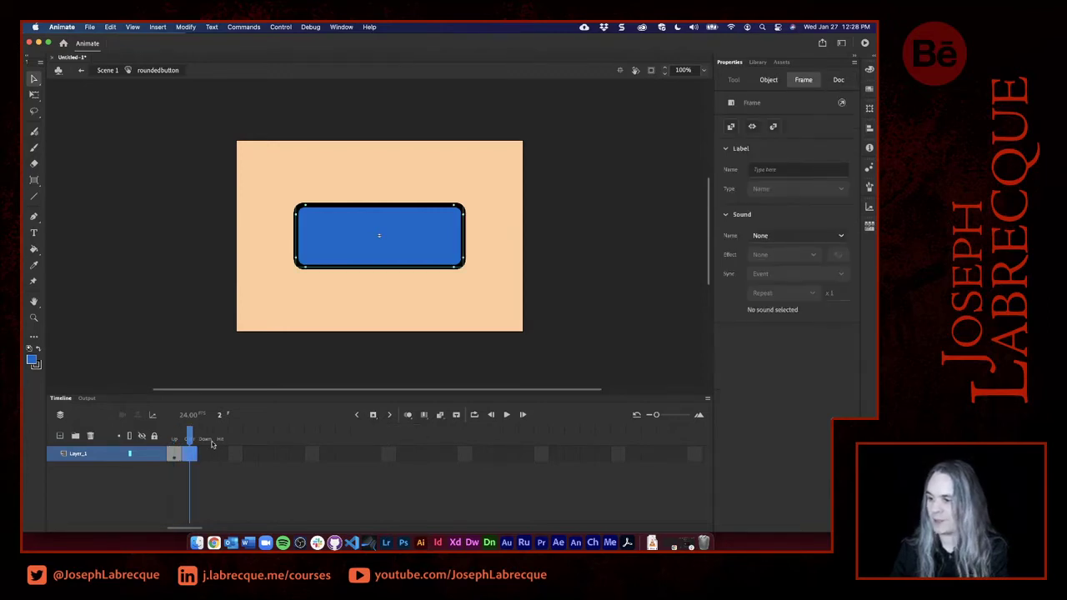
click(175, 439)
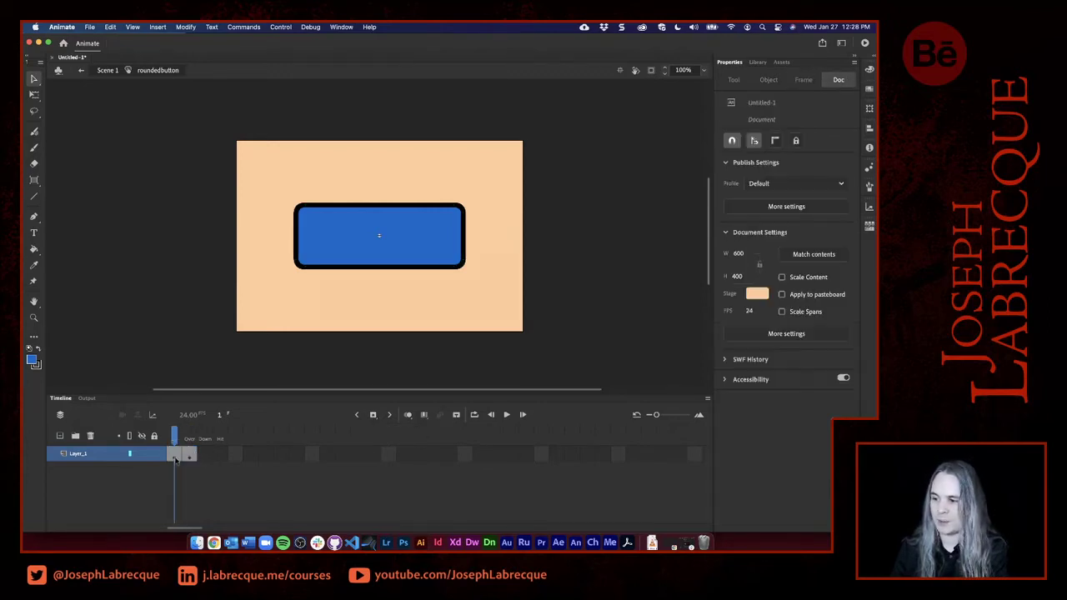
click(176, 457)
click(192, 457)
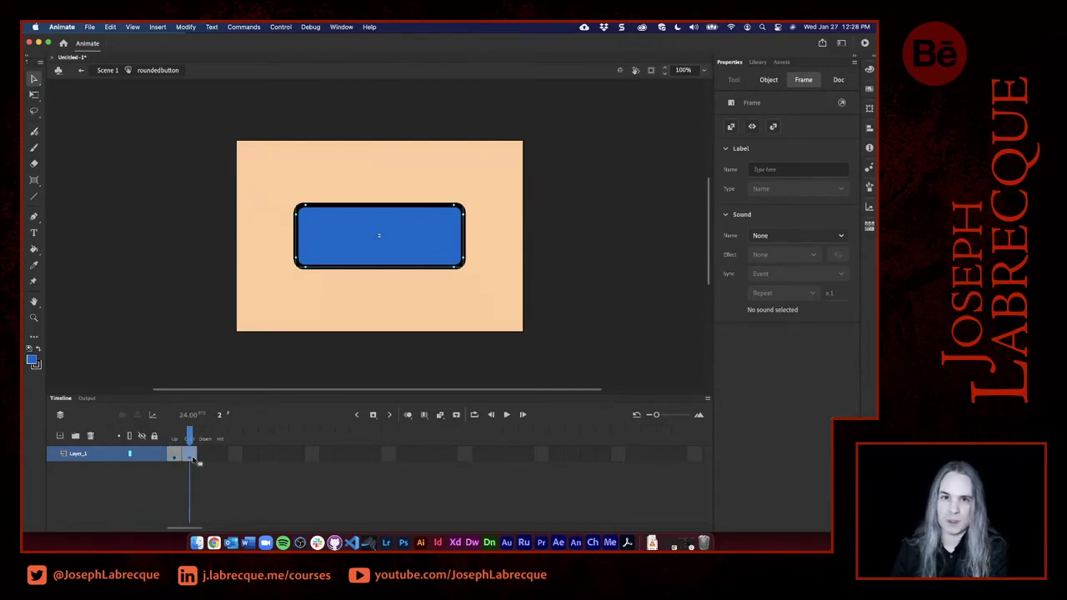
Change the rectangle's fill in the Over state to a muted purple-blue by raising the red component in the Color Picker.
click(426, 231)
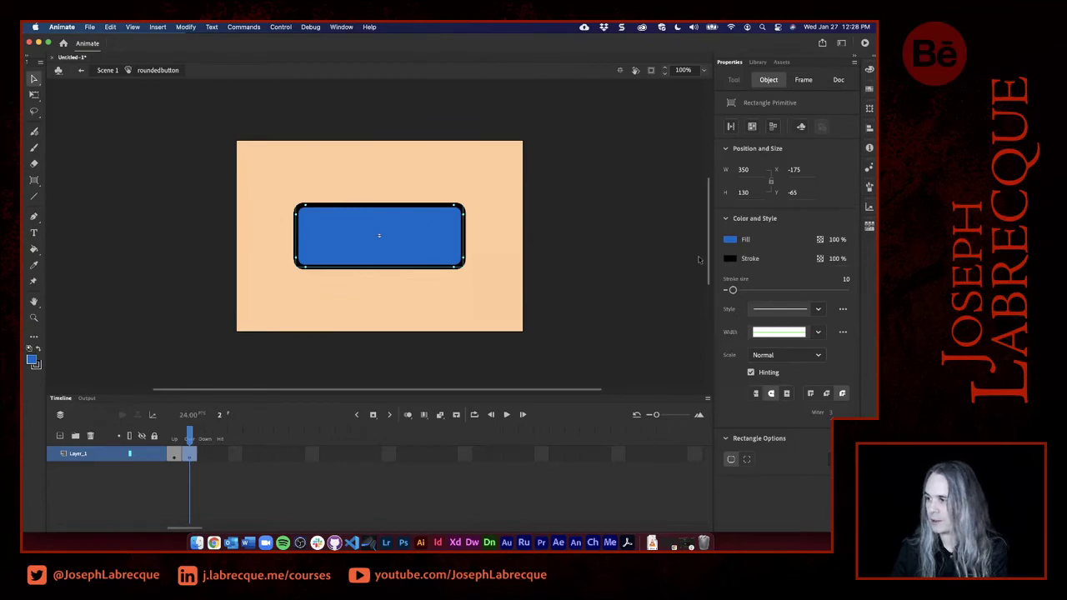
click(731, 240)
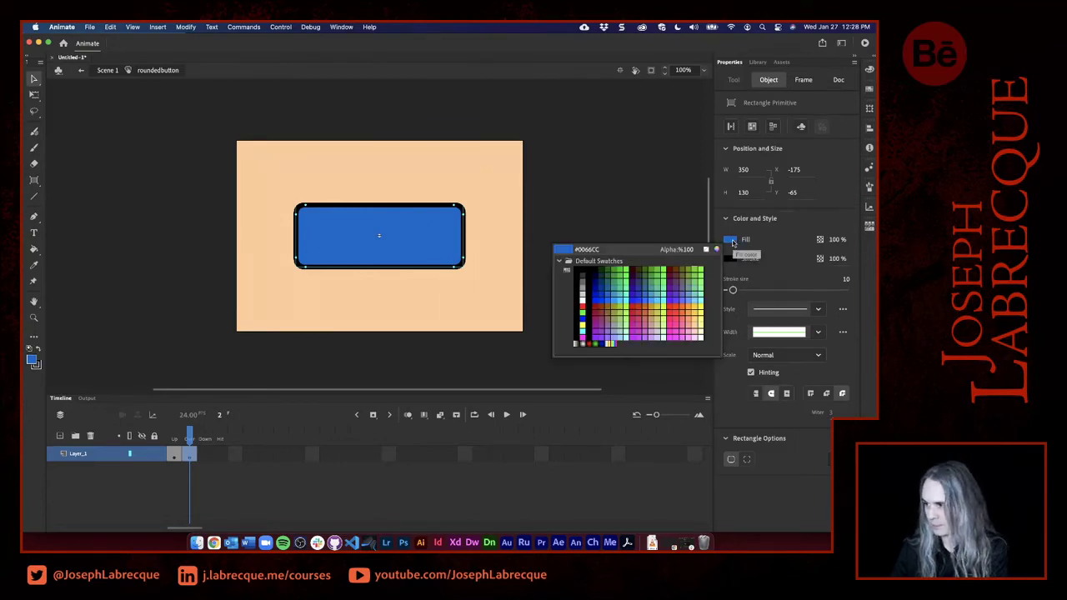
key(Escape)
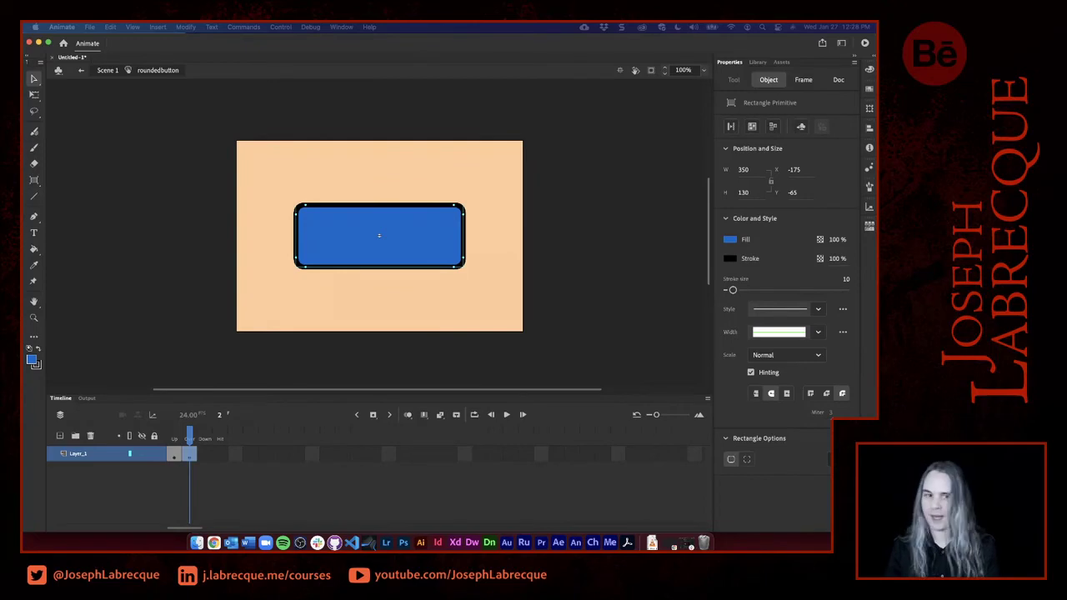
drag(737, 189, 621, 151)
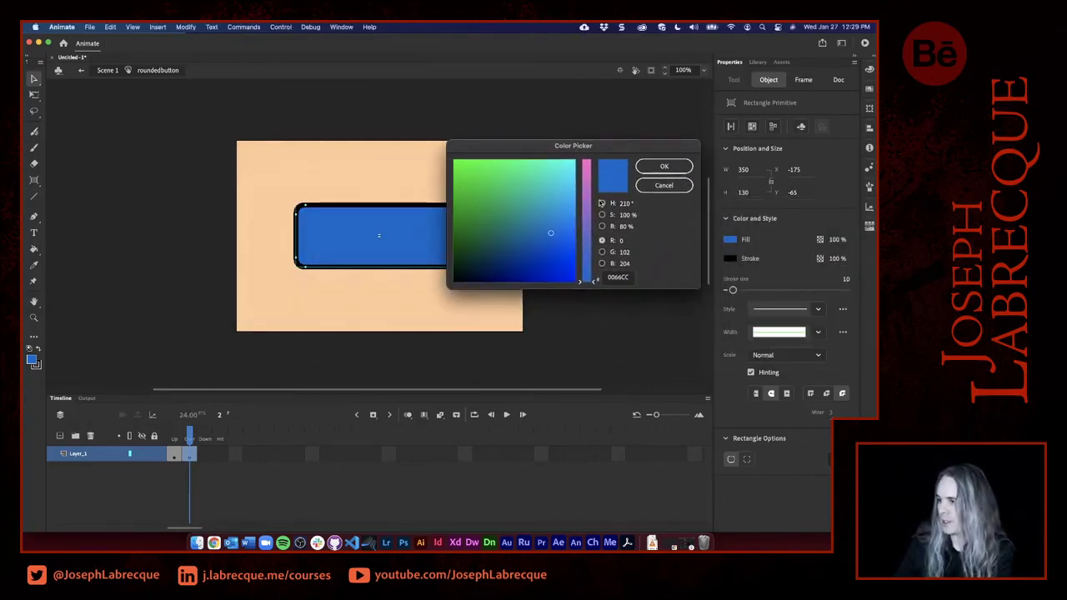
click(589, 252)
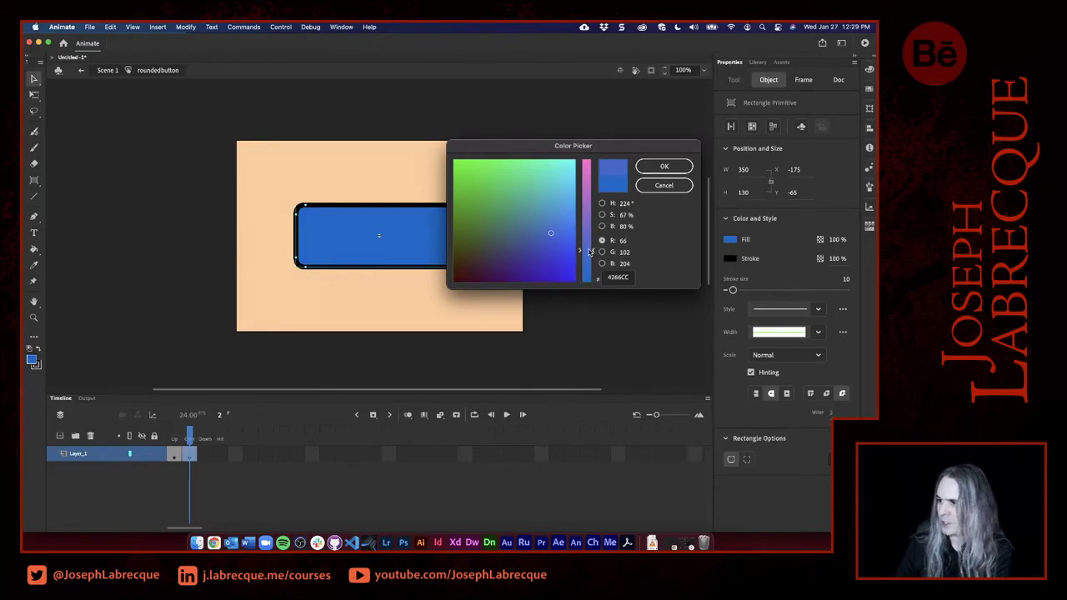
drag(590, 252, 590, 238)
click(665, 166)
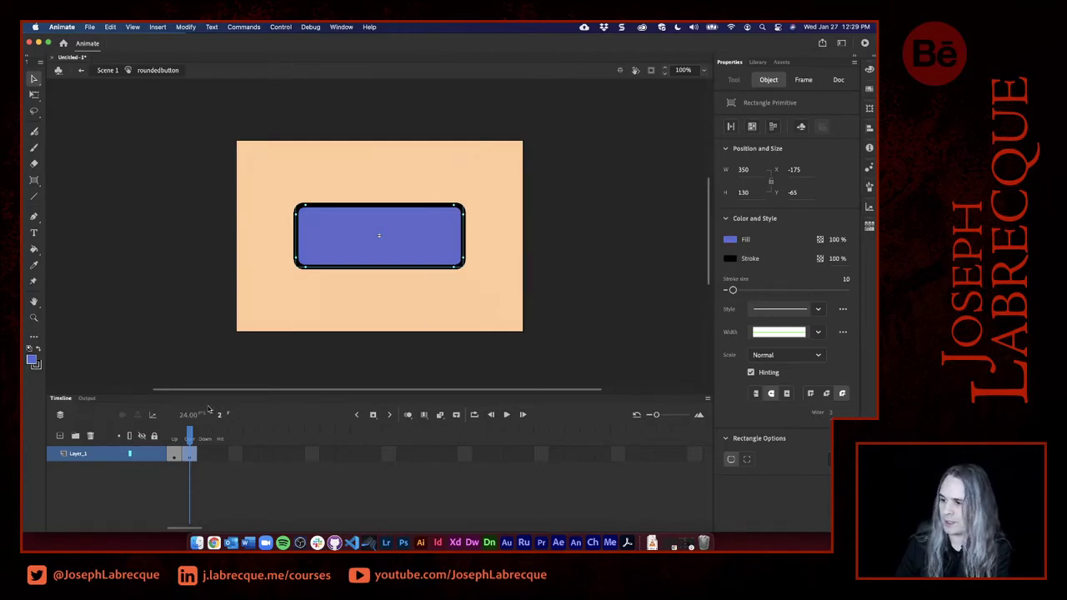
Compare the Up and Over states on the timeline, then test the button in the movie preview and close it.
click(173, 437)
click(188, 439)
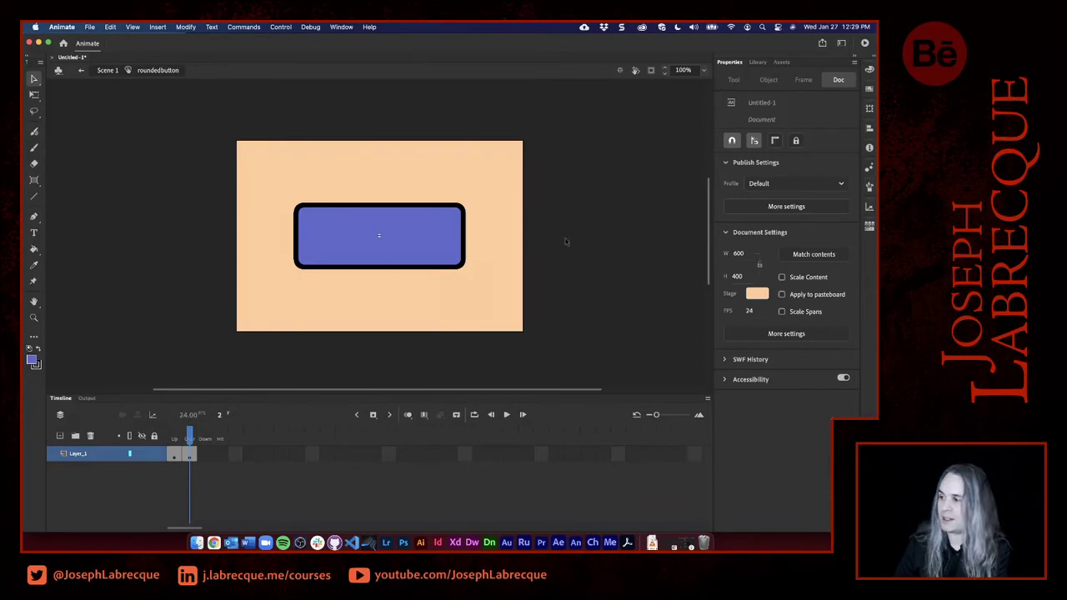
click(866, 44)
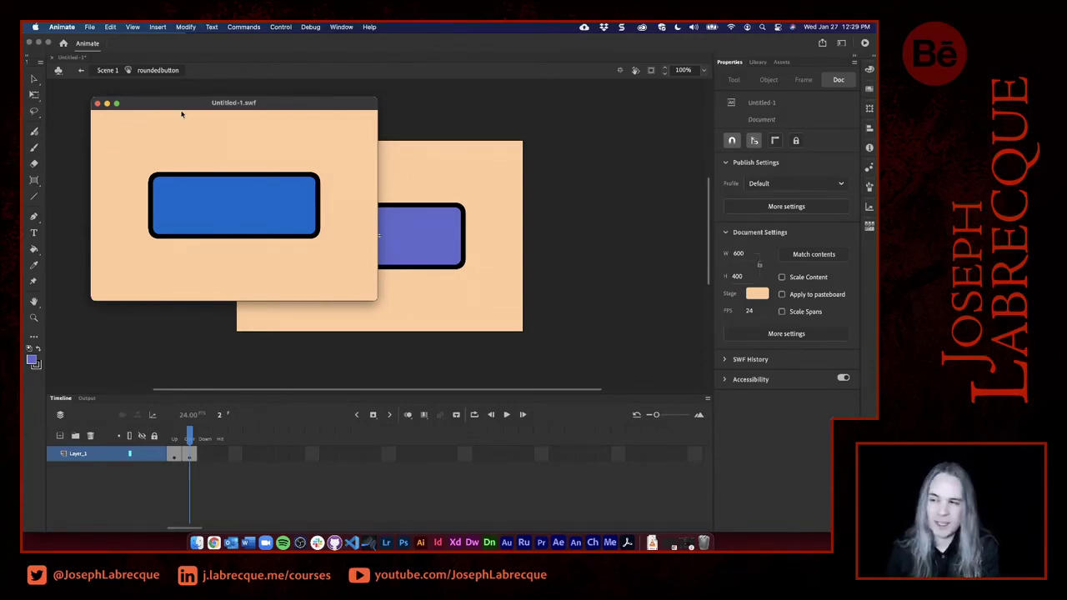
click(97, 104)
Insert a keyframe at the Down state of the button.
click(206, 458)
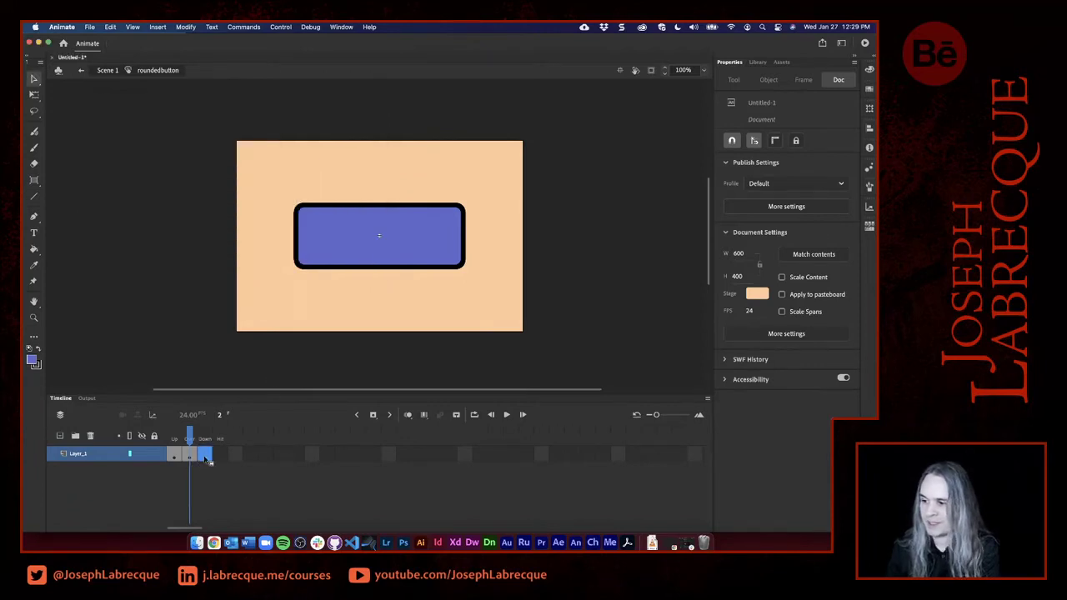
click(373, 415)
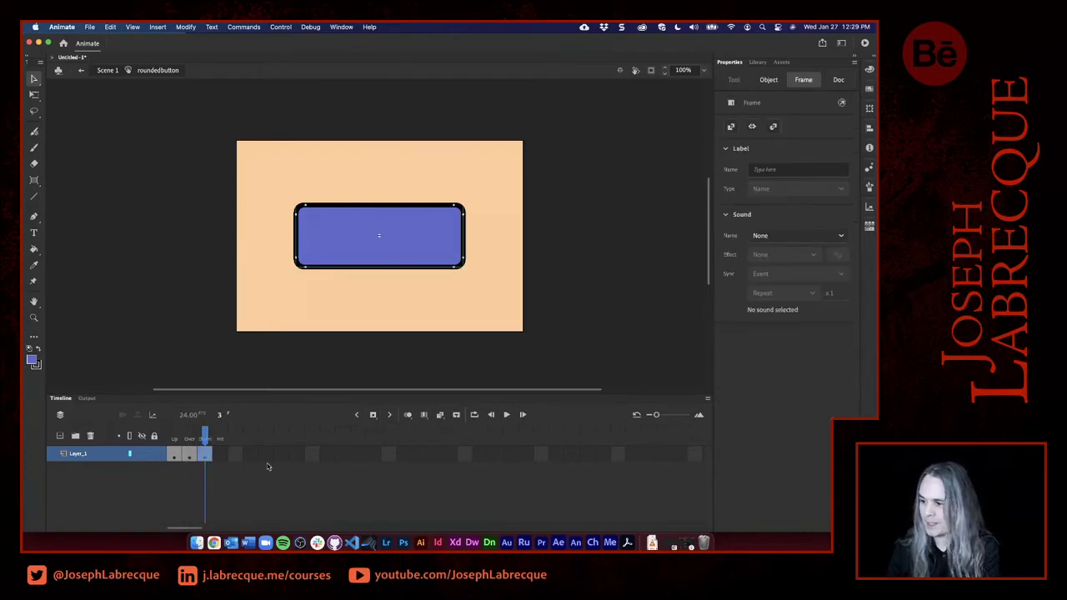
Set the fill of the Down state's rectangle to dark navy #22244B in the Color Picker.
click(401, 257)
click(729, 241)
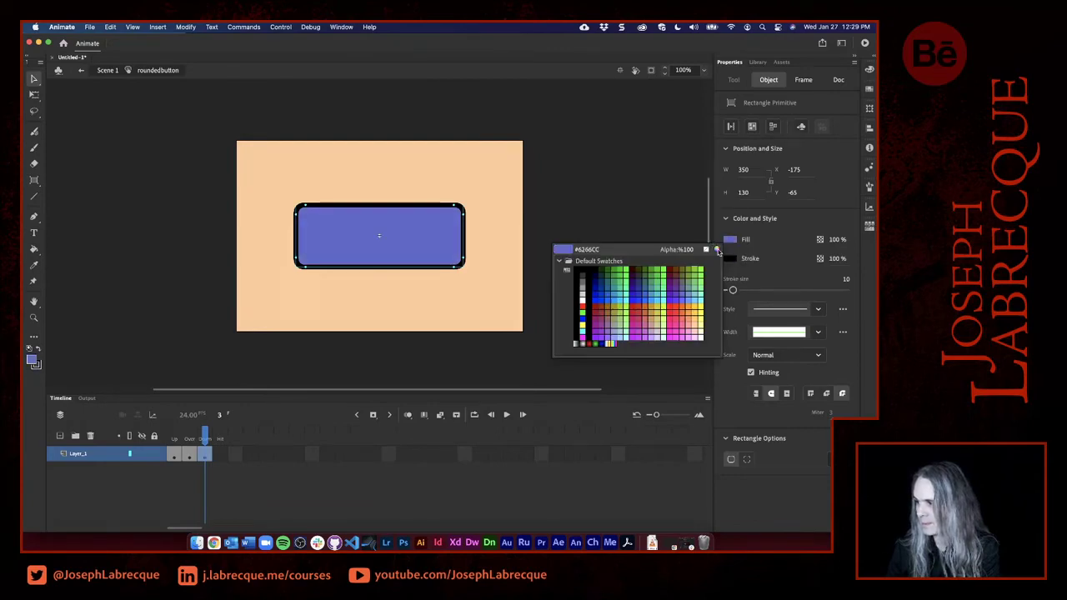
click(717, 250)
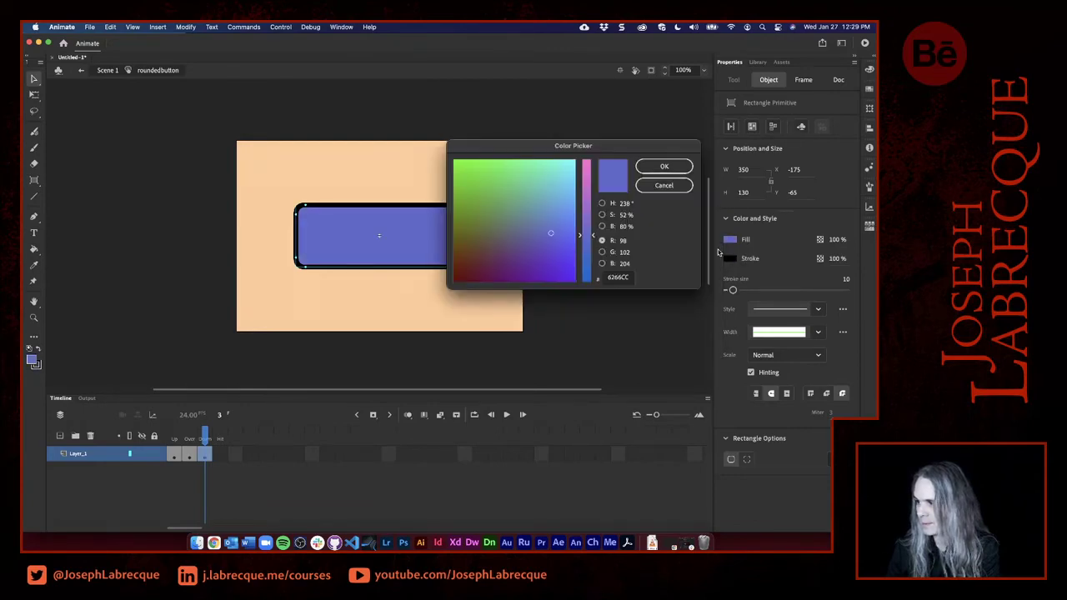
click(602, 215)
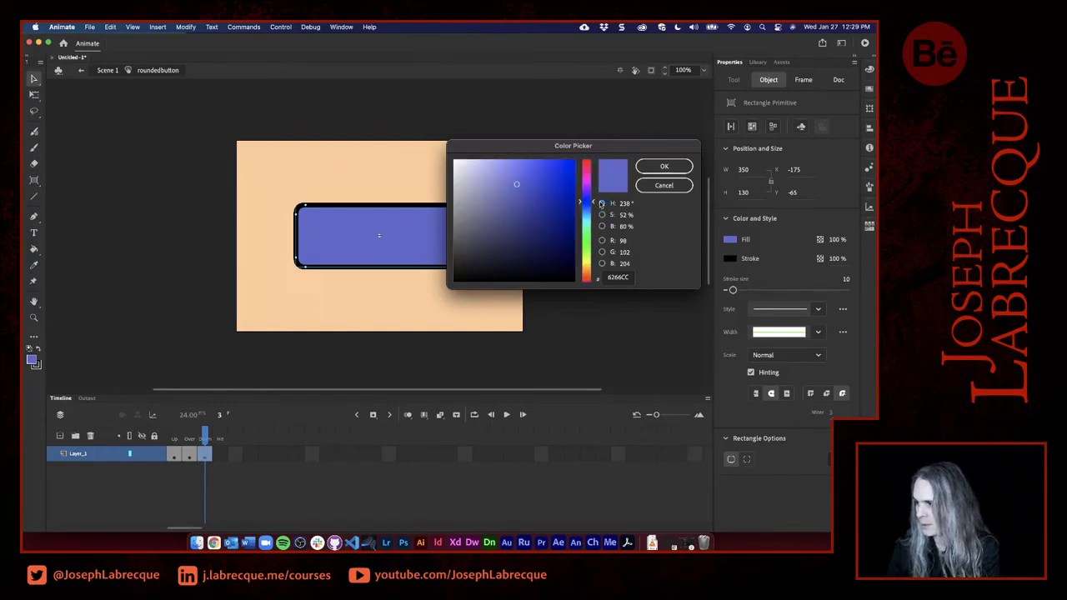
click(519, 237)
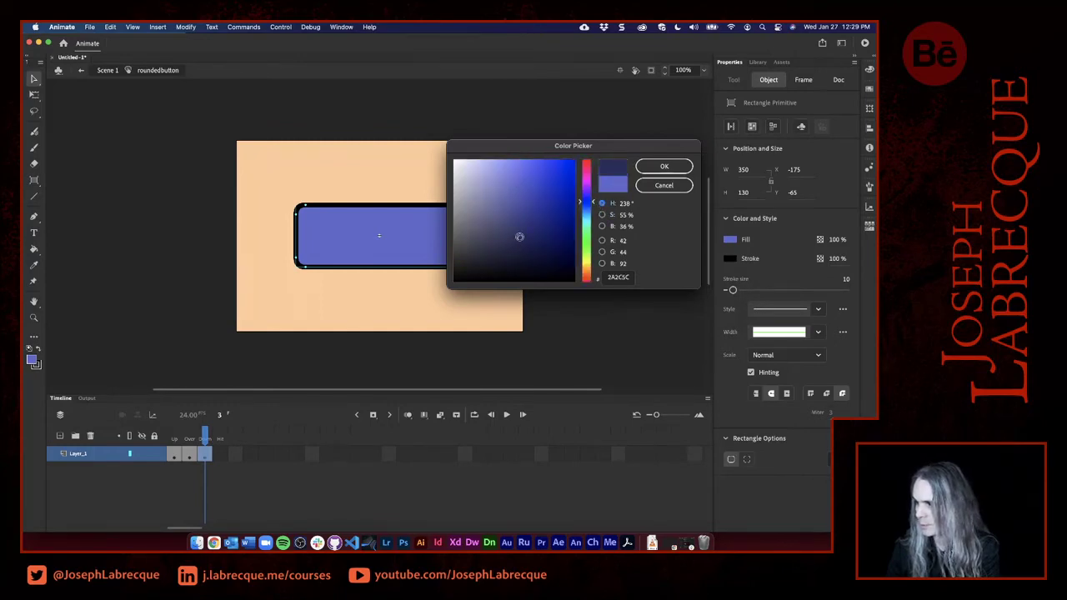
drag(520, 237, 520, 245)
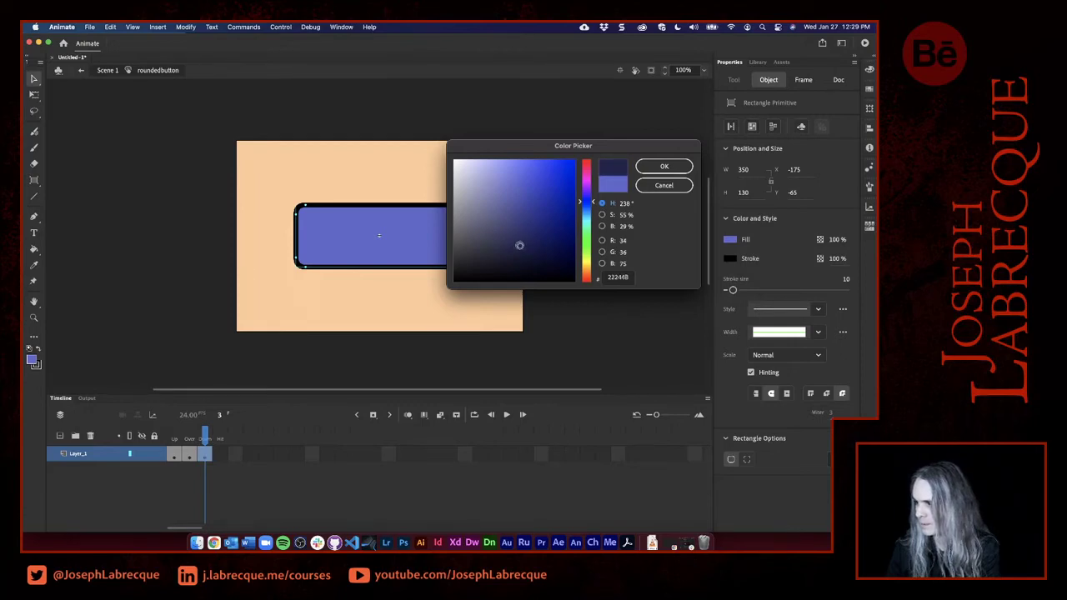
click(655, 170)
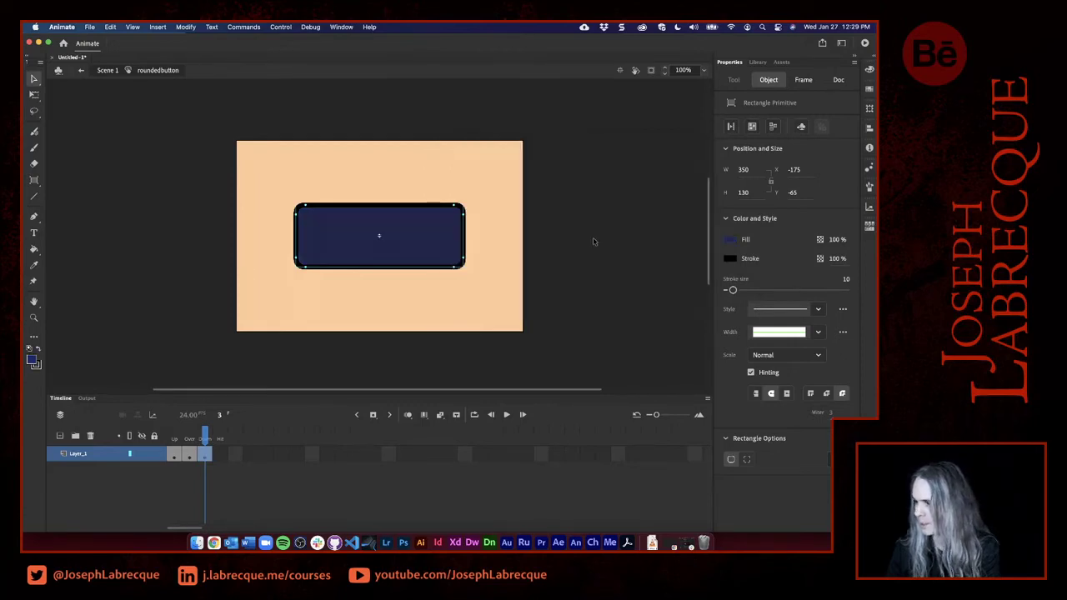
Set the stroke of the Down state's rectangle to the bright blue swatch #0099FF and deselect it.
click(731, 260)
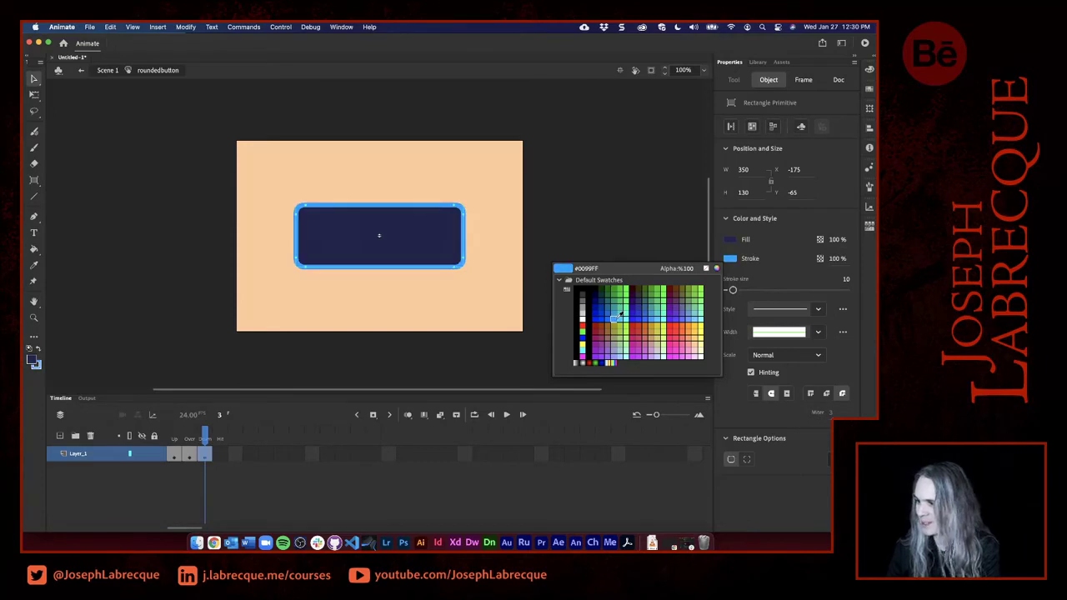
click(621, 314)
click(587, 231)
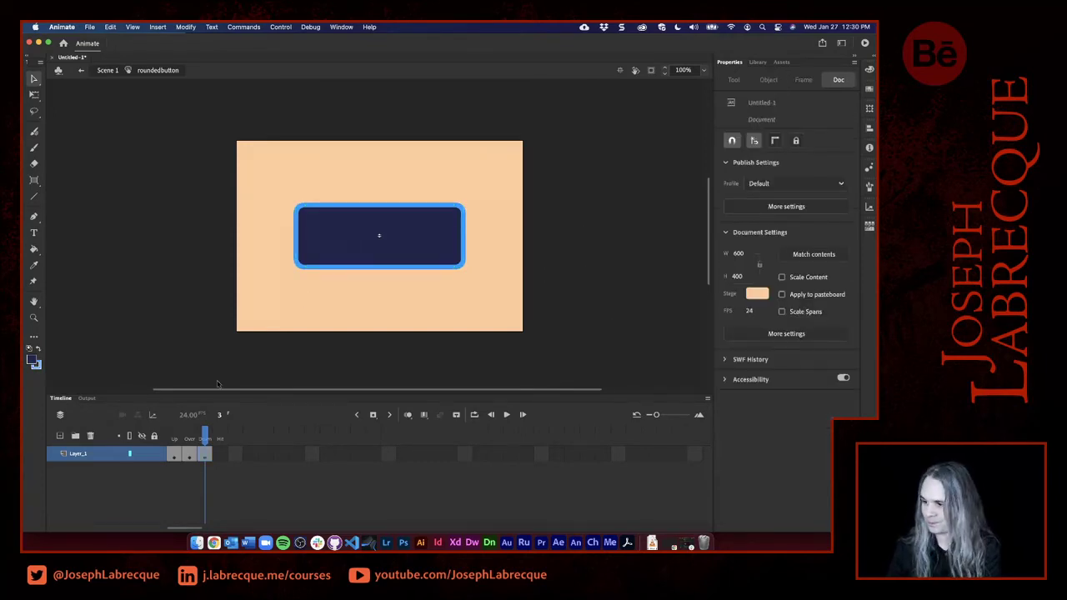
Compare the button's Up, Over and Down states one after another on the timeline.
click(174, 439)
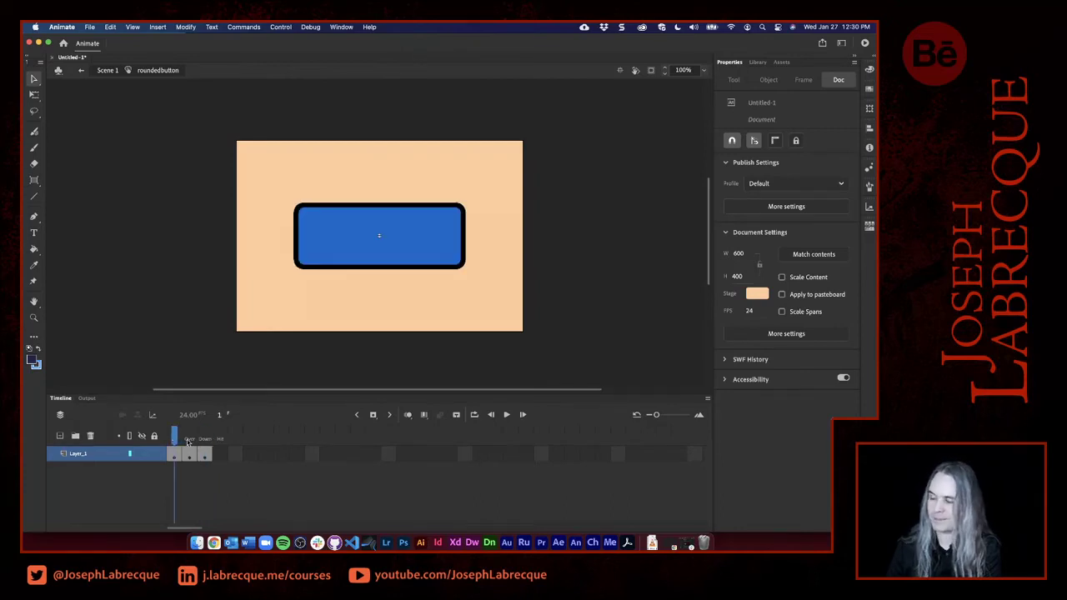
click(189, 442)
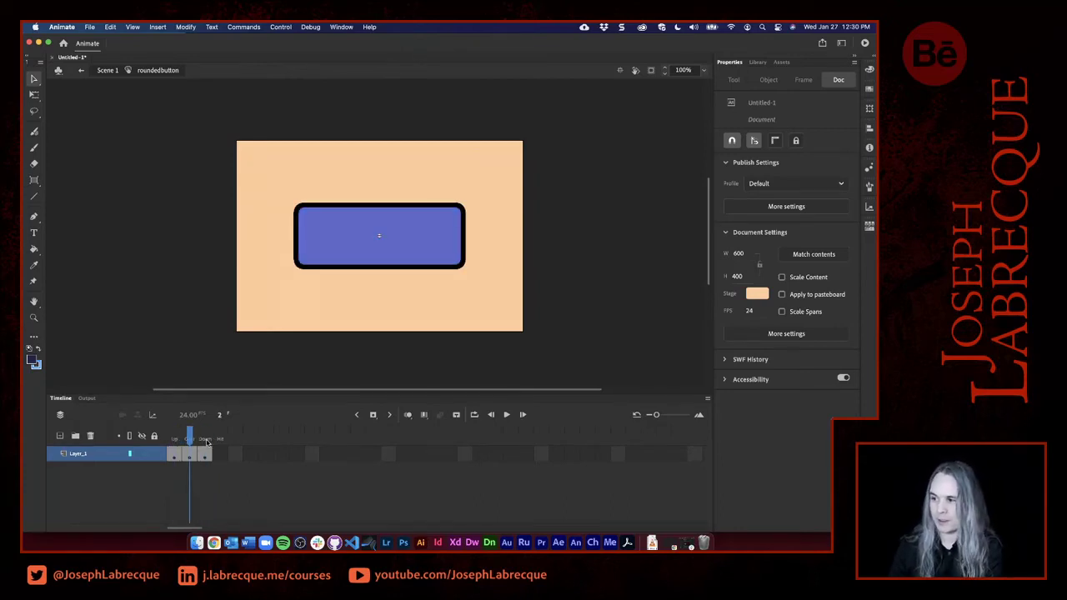
click(206, 442)
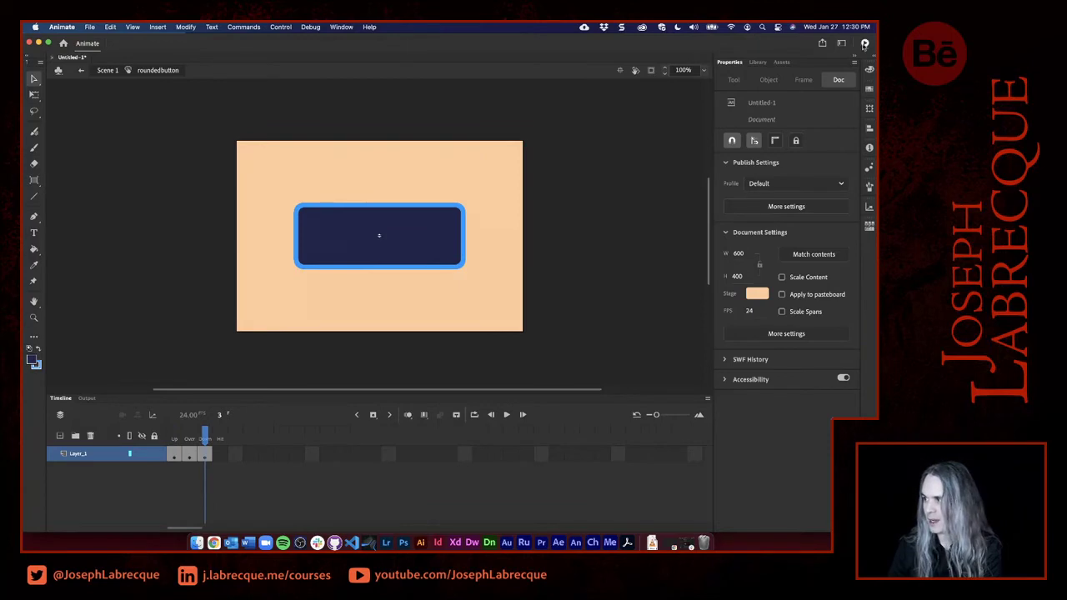
Test the button's Over and Down states in the movie preview, then close the preview.
click(867, 43)
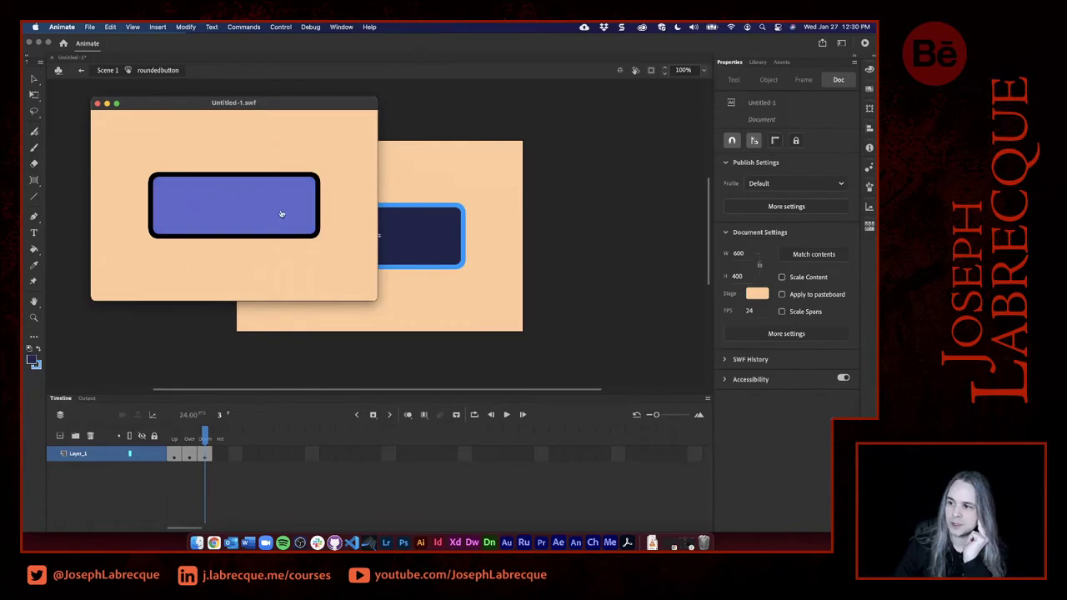
click(210, 212)
click(211, 212)
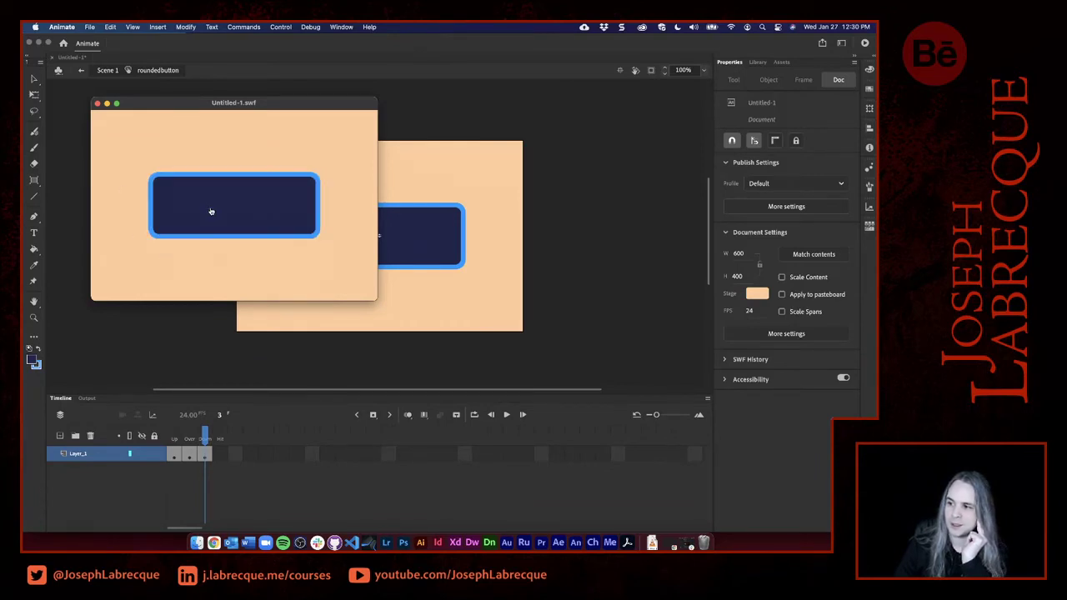
click(211, 211)
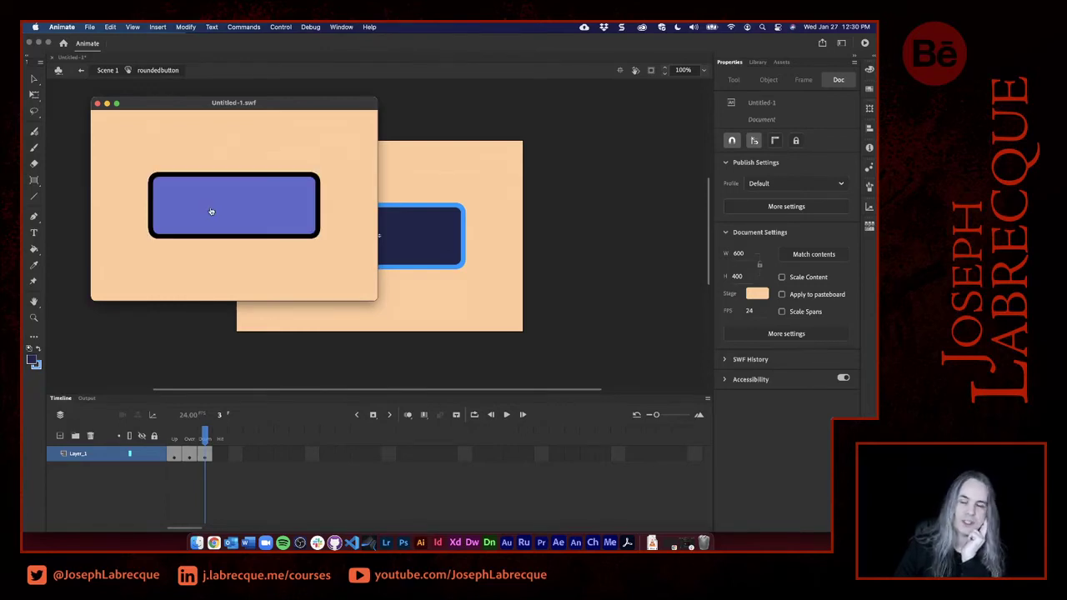
click(211, 212)
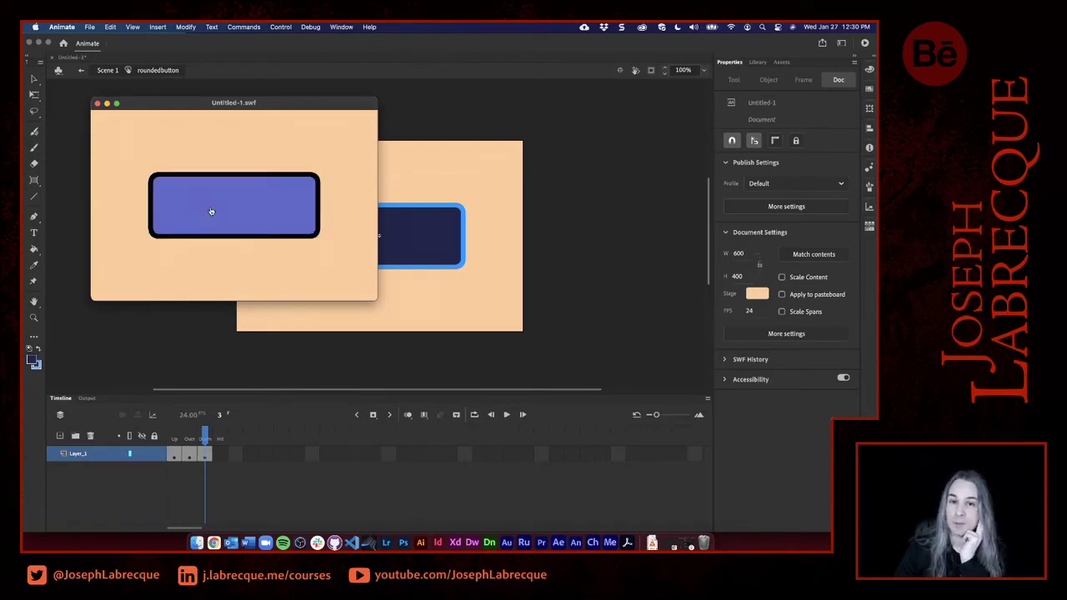
click(98, 104)
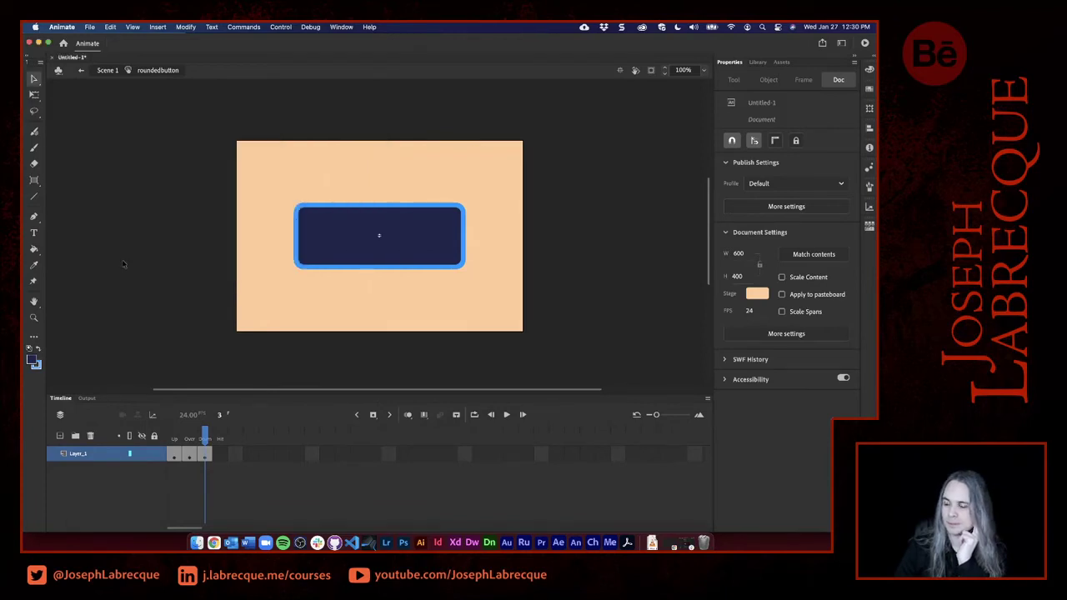
Insert a blank keyframe at the Hit state of the button.
click(223, 455)
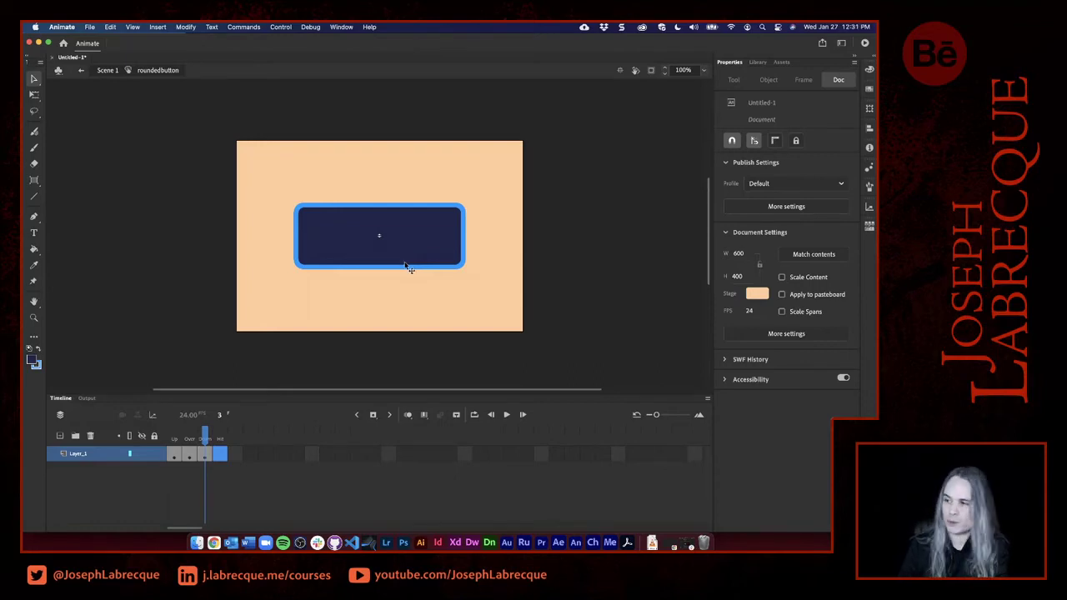
click(374, 415)
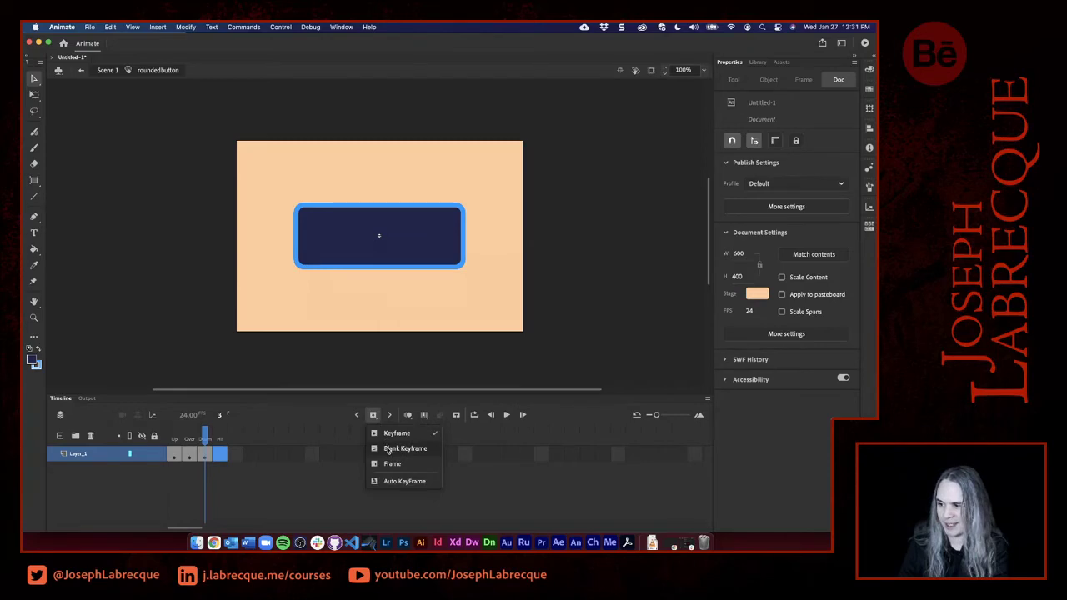
click(389, 449)
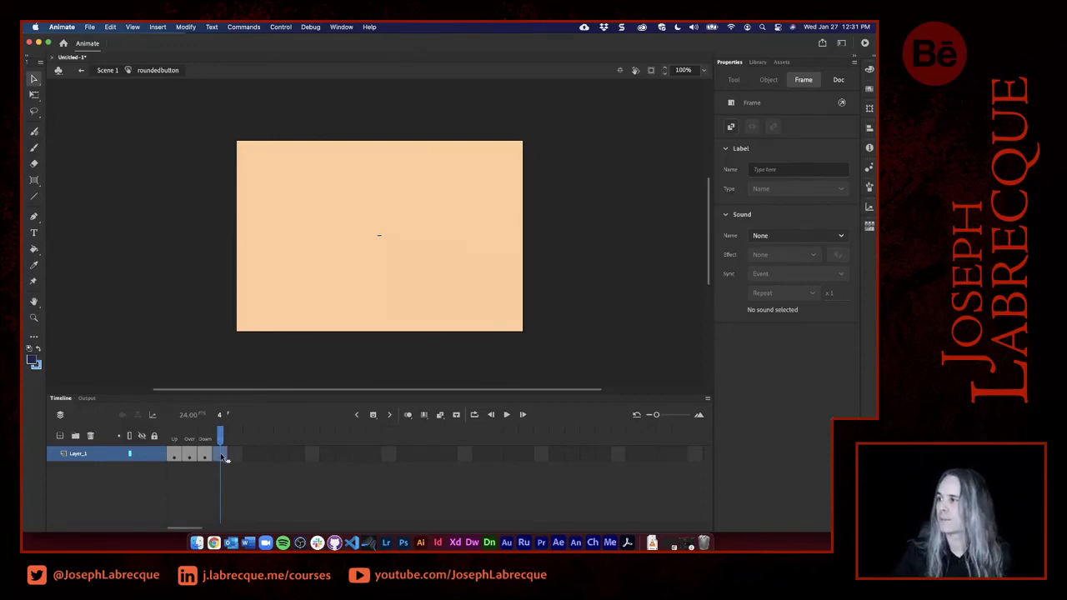
Draw a five-pointed star about 169 by 161 px in the Hit state using the PolyStar tool with the star style.
click(34, 181)
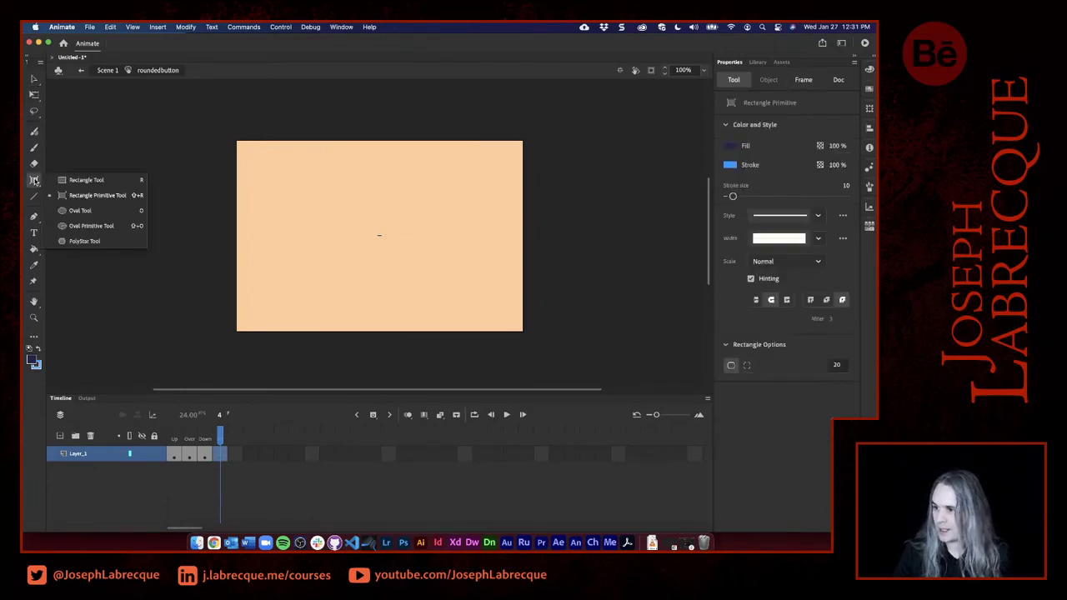
click(83, 241)
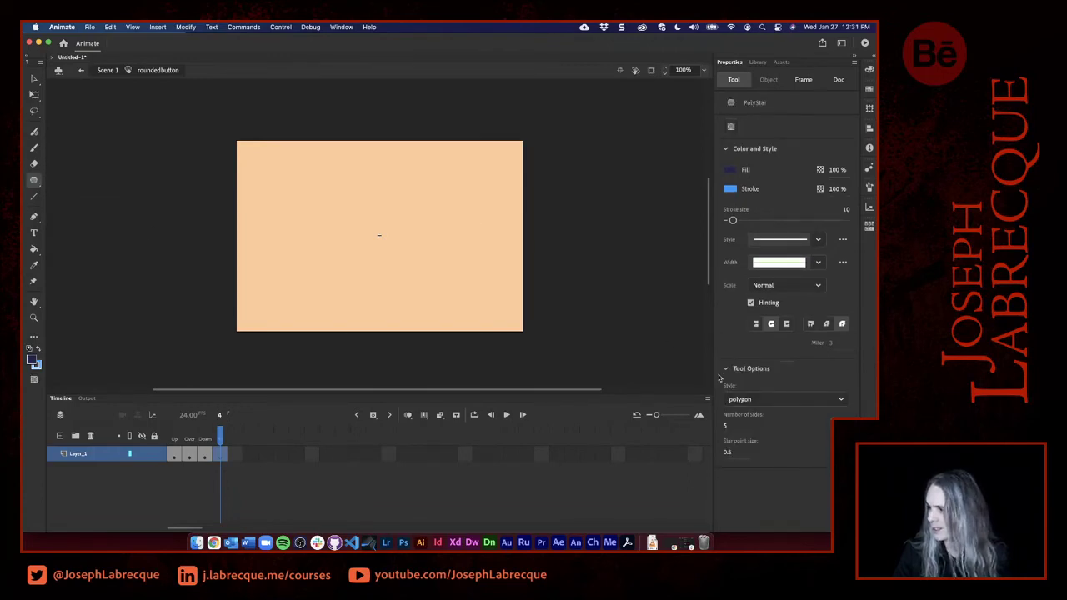
click(747, 401)
click(758, 432)
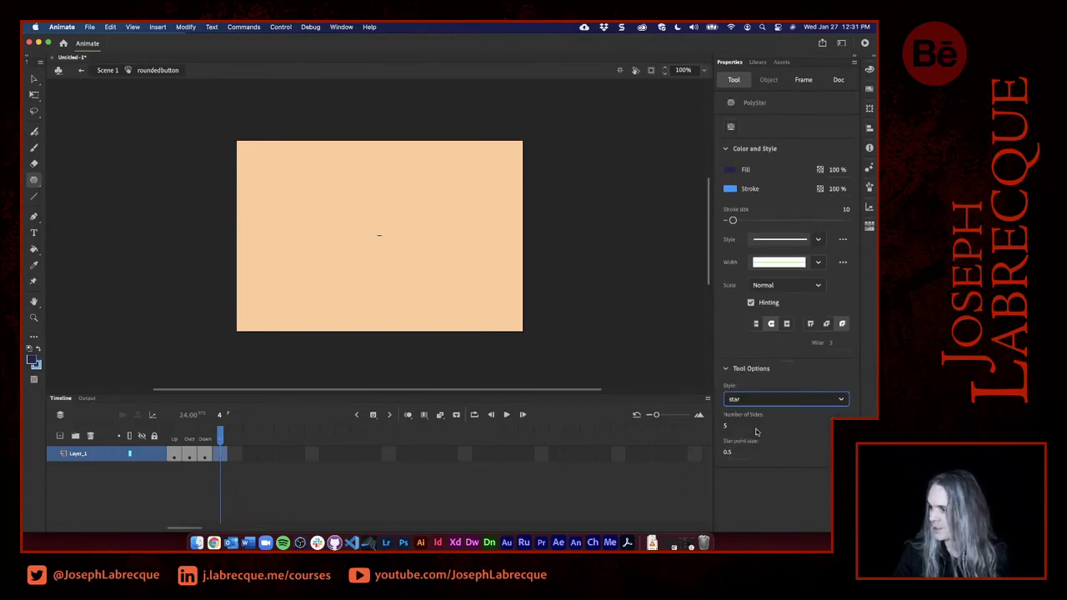
mouse_move(343, 184)
mouse_down()
mouse_move(410, 293)
mouse_move(374, 231)
mouse_move(408, 209)
mouse_move(406, 157)
mouse_move(393, 144)
mouse_move(326, 147)
mouse_up()
Move the star in the Hit state onto the symbol's registration point at the stage centre and deselect it.
click(34, 79)
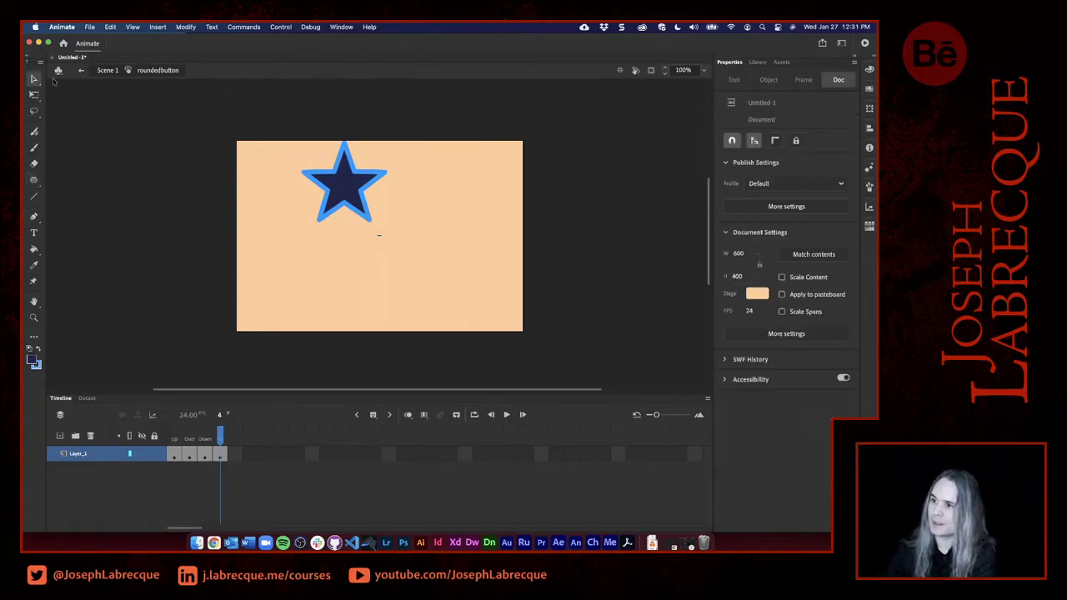
click(351, 184)
drag(349, 181, 380, 233)
click(339, 331)
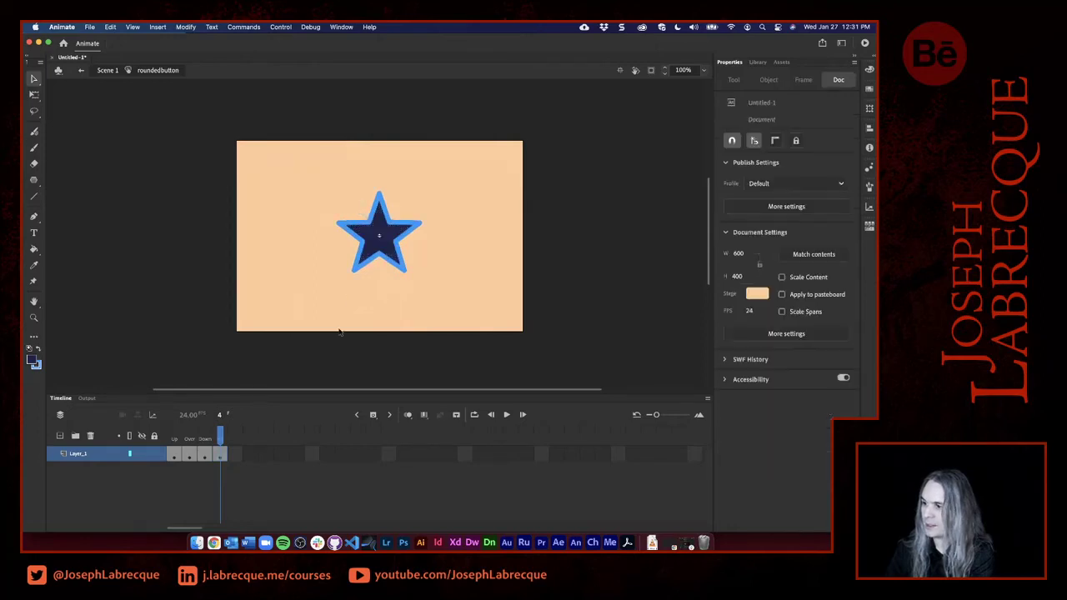
Compare the star in the Hit state with the Down, Over and Up states on the timeline.
click(204, 440)
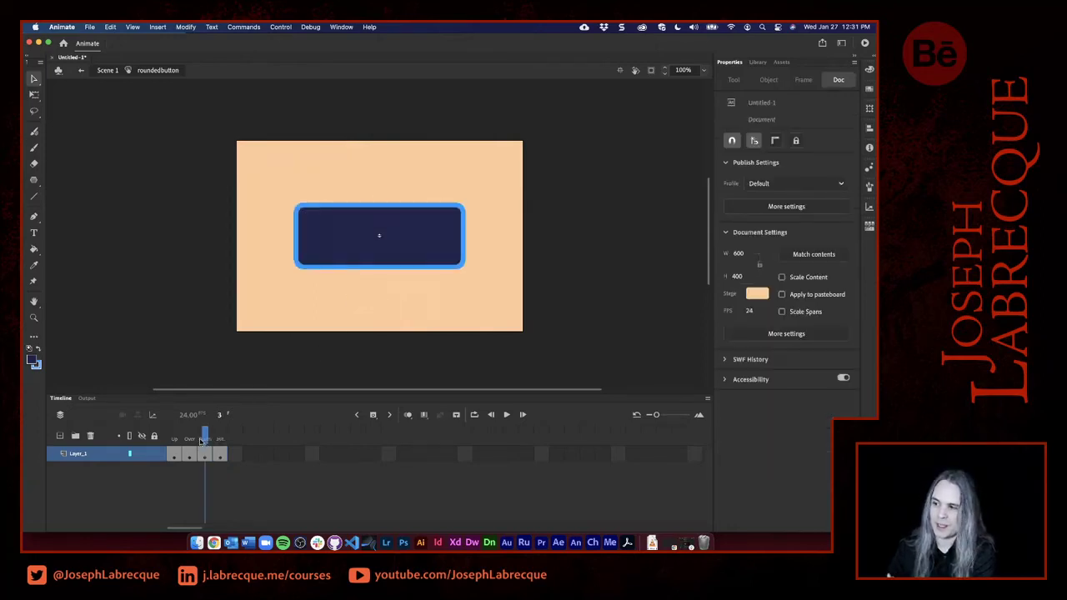
click(220, 439)
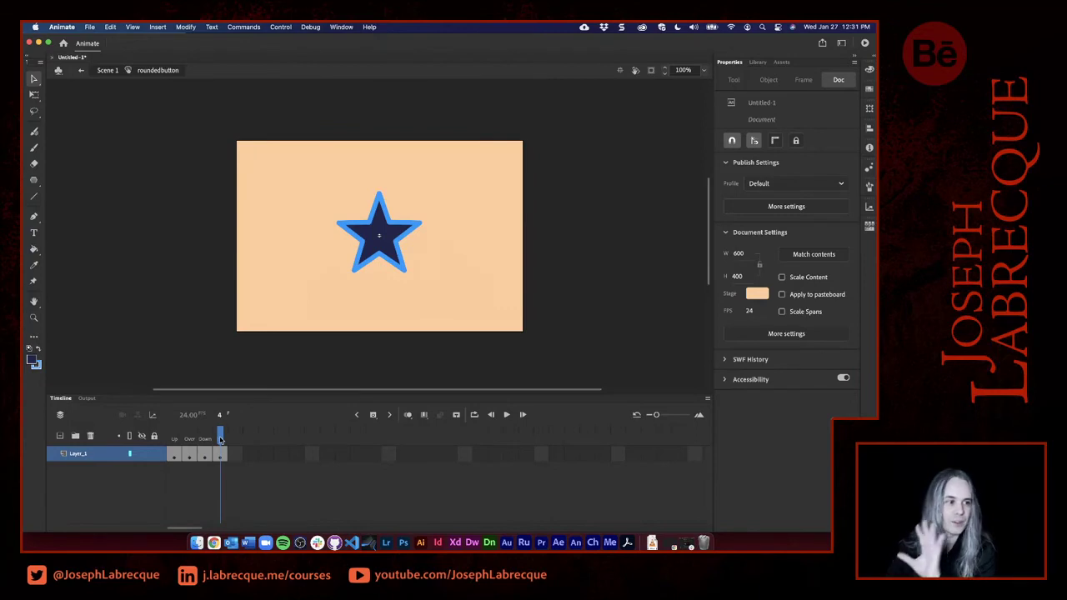
click(205, 440)
click(190, 440)
click(174, 440)
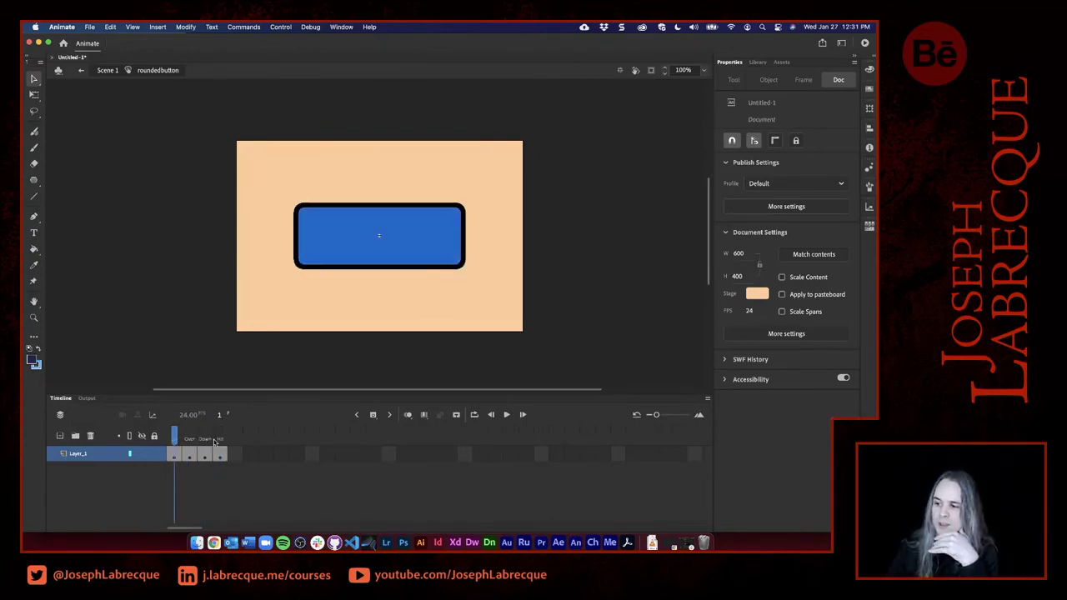
Give the Hit state's star a bright green fill and remove its stroke.
click(219, 439)
drag(458, 305, 278, 149)
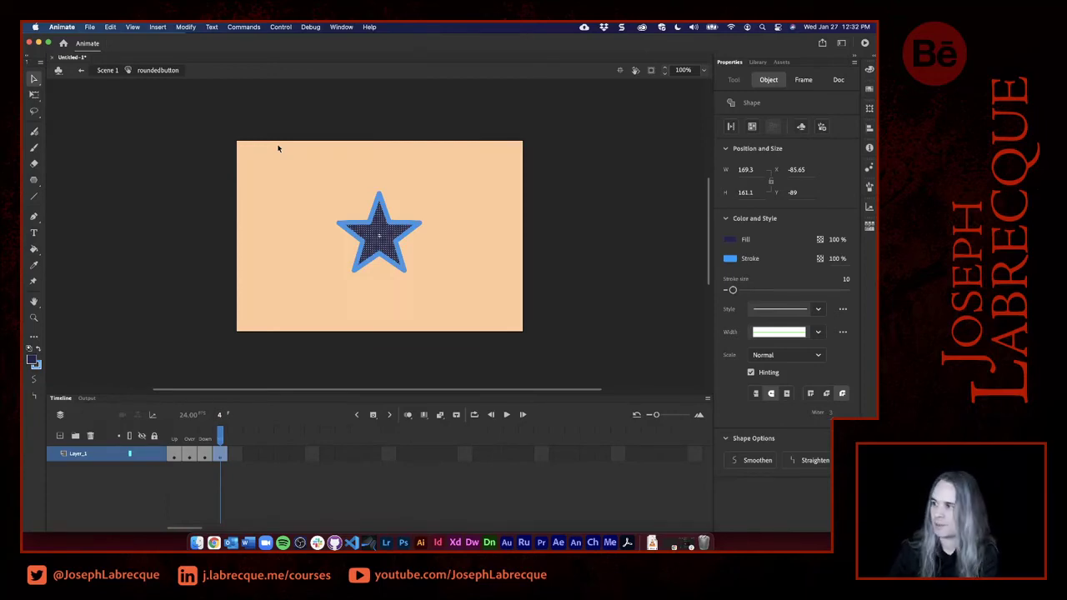
click(733, 240)
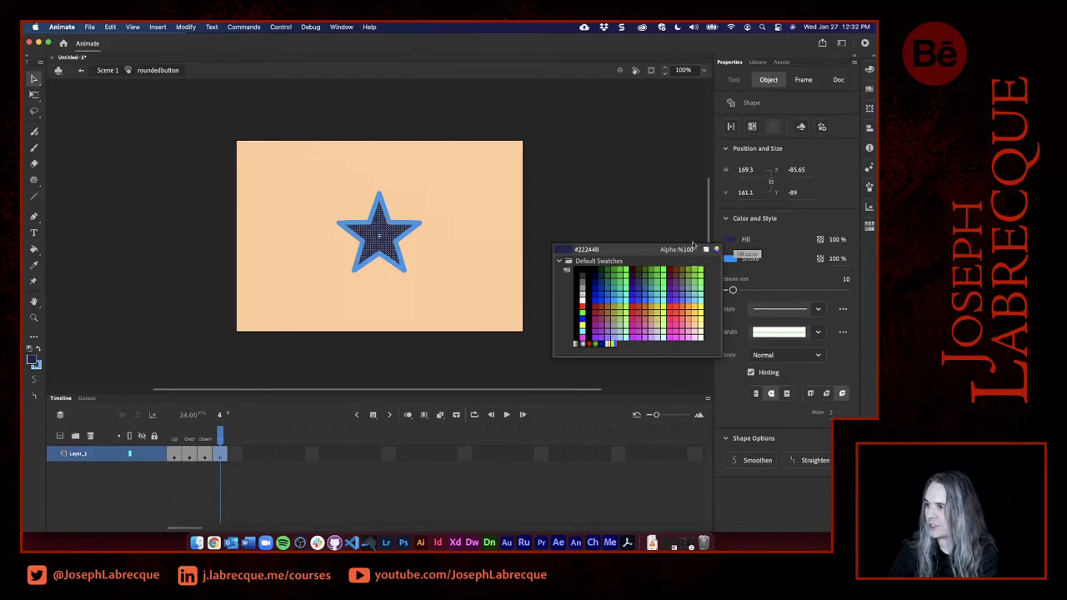
click(629, 270)
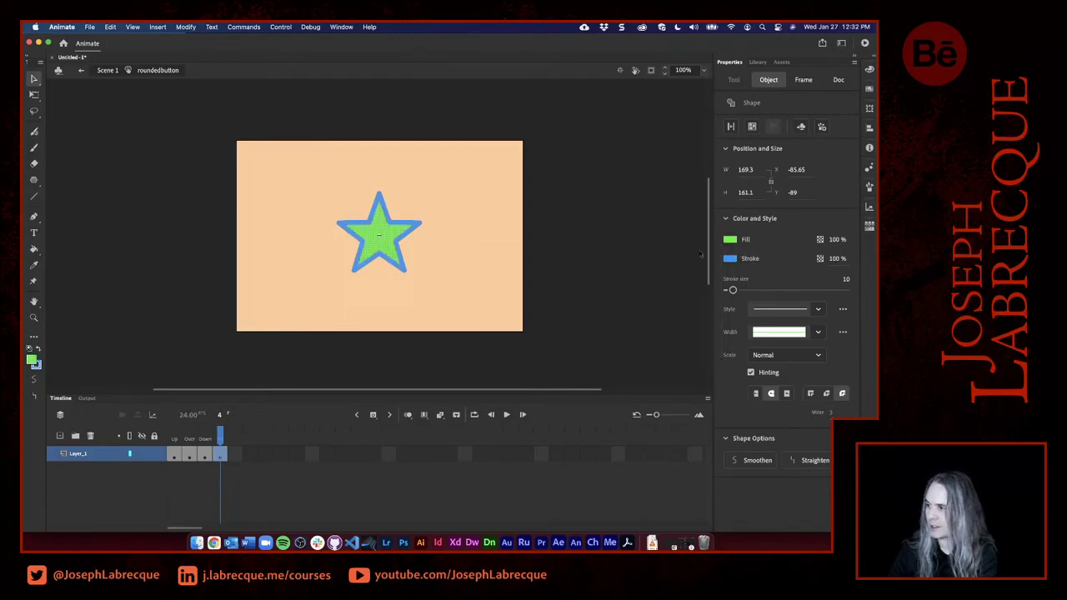
click(731, 259)
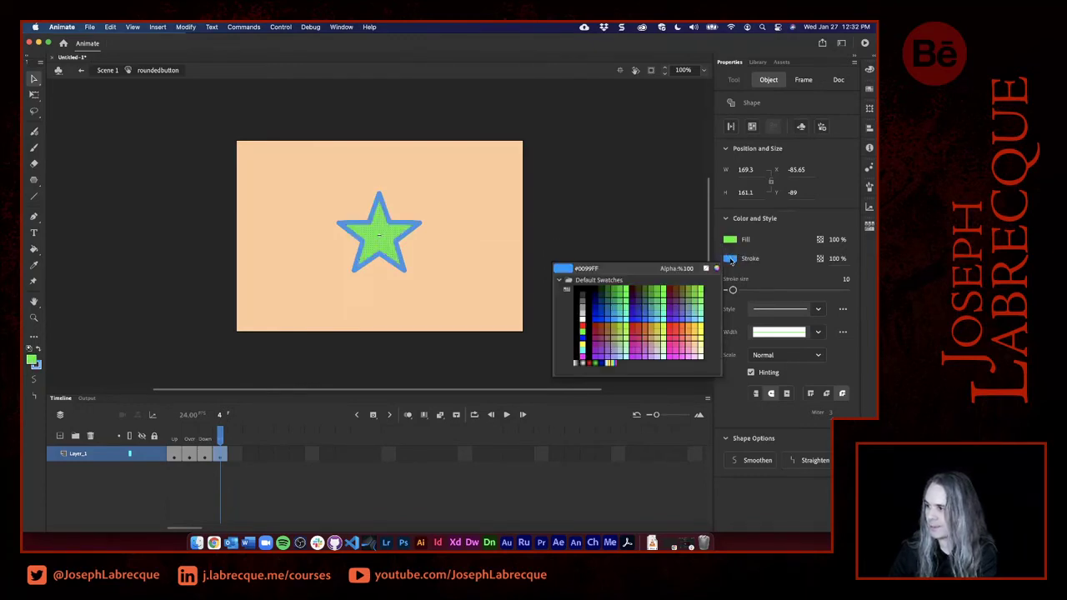
click(706, 269)
click(512, 305)
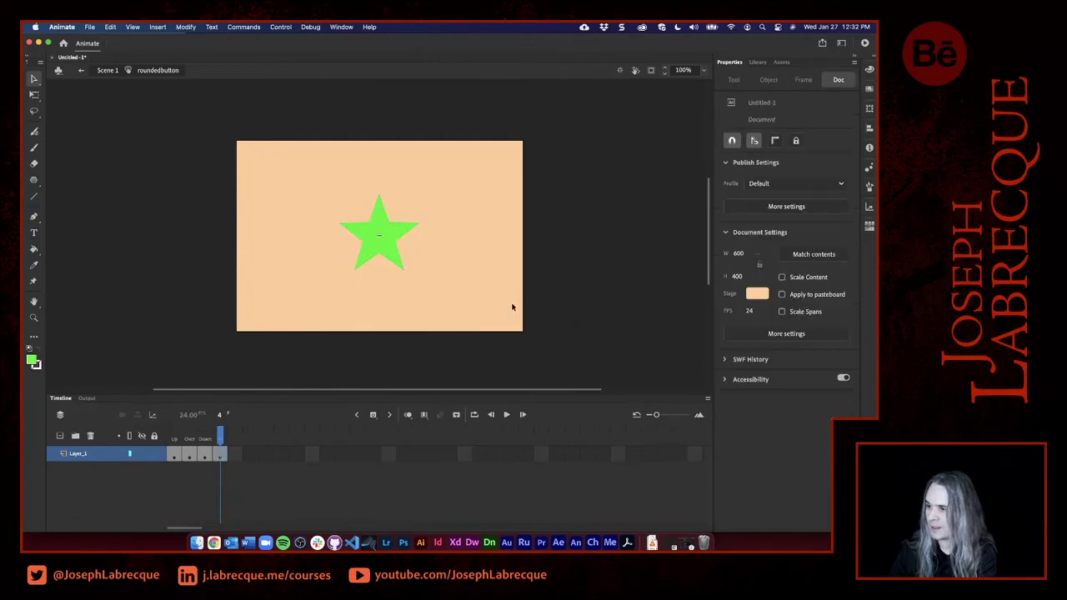
click(379, 243)
click(456, 273)
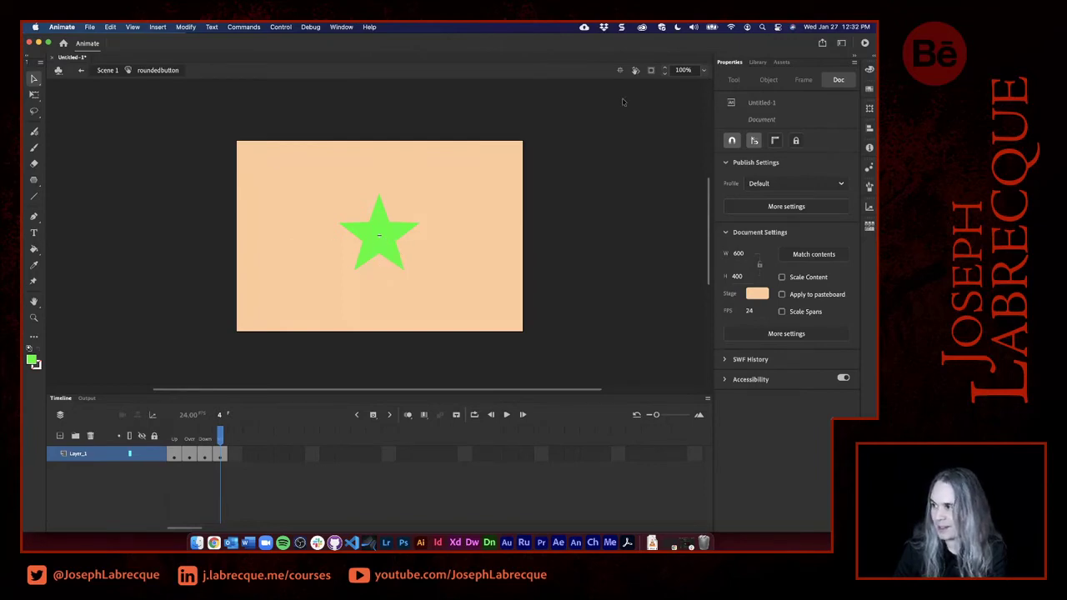
Run the movie preview and test which areas of the button respond with the star-shaped hit area.
click(866, 43)
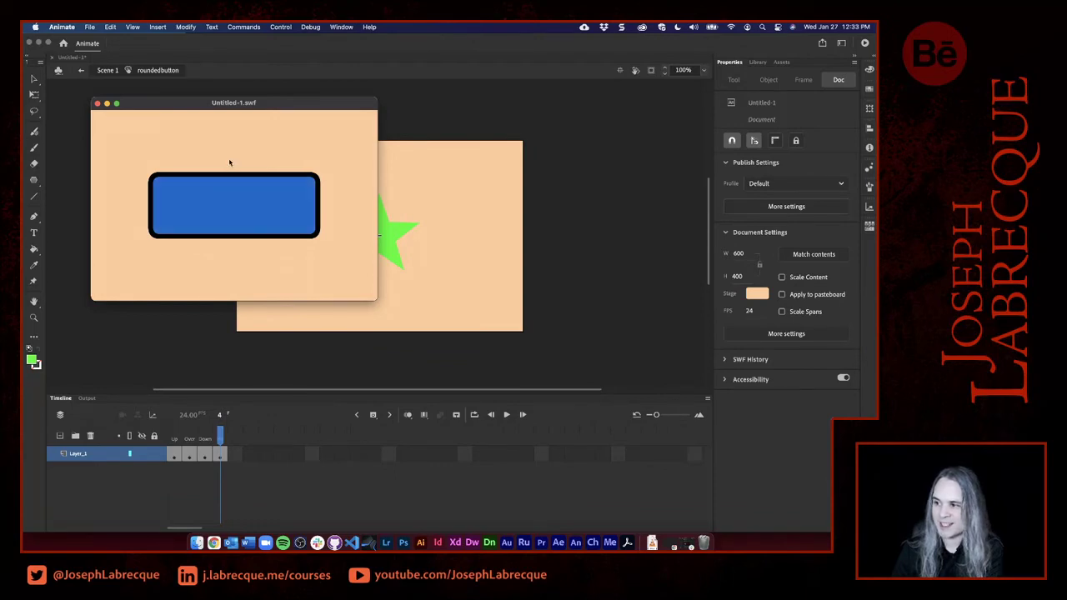
click(224, 194)
click(206, 206)
click(225, 233)
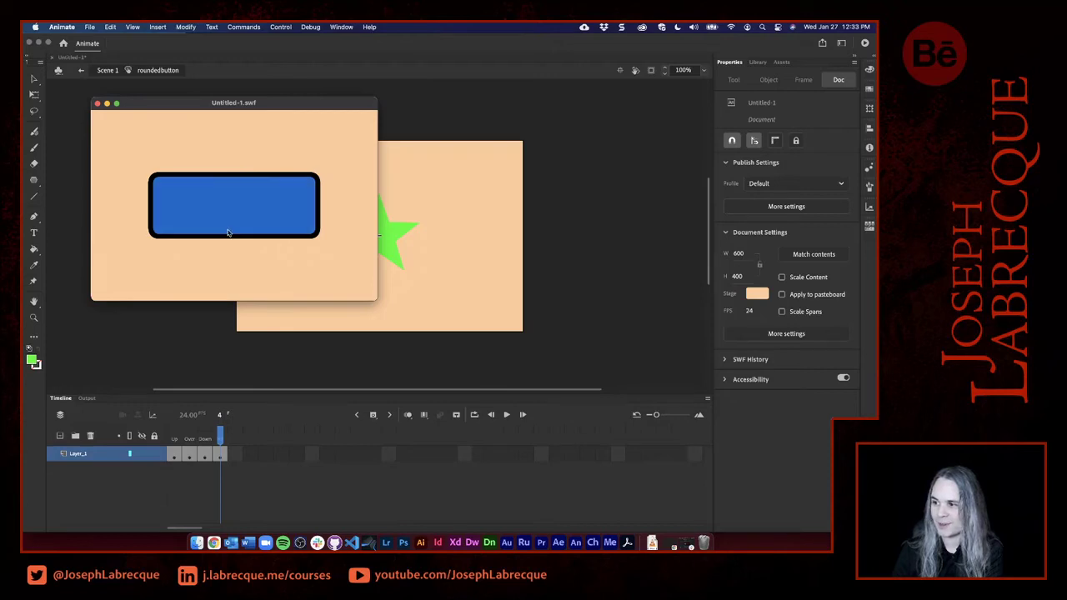
Test the button's response inside and outside the centred star-shaped hit area, and close the movie preview.
click(254, 233)
click(265, 196)
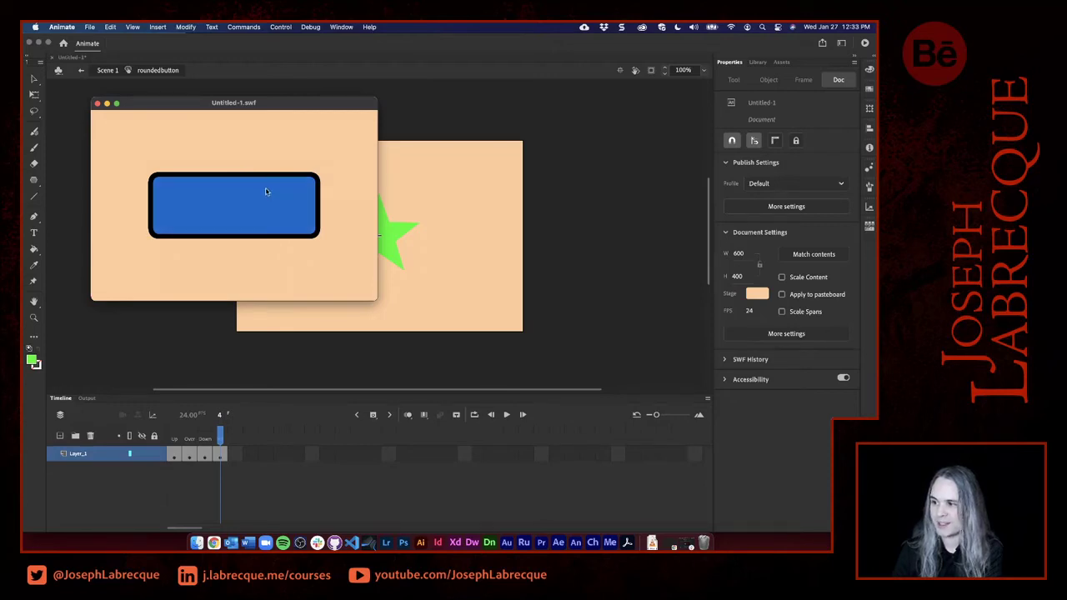
drag(261, 181, 232, 213)
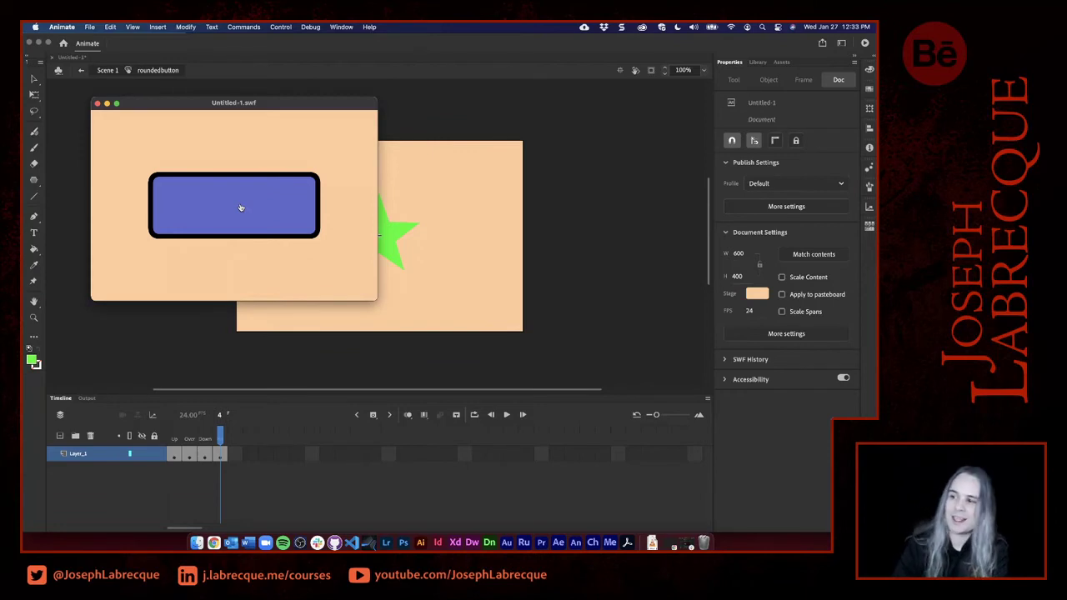
click(96, 103)
Move the Hit state's star to the stage's upper-left corner, about X -367, Y -259, and compare it with the Down state.
click(380, 261)
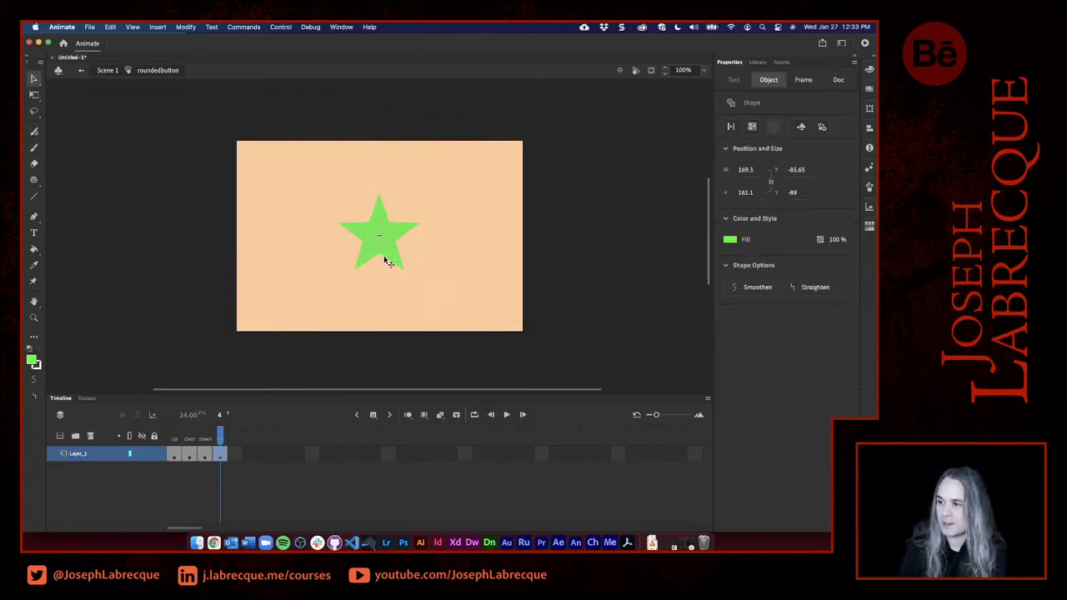
drag(395, 258, 262, 175)
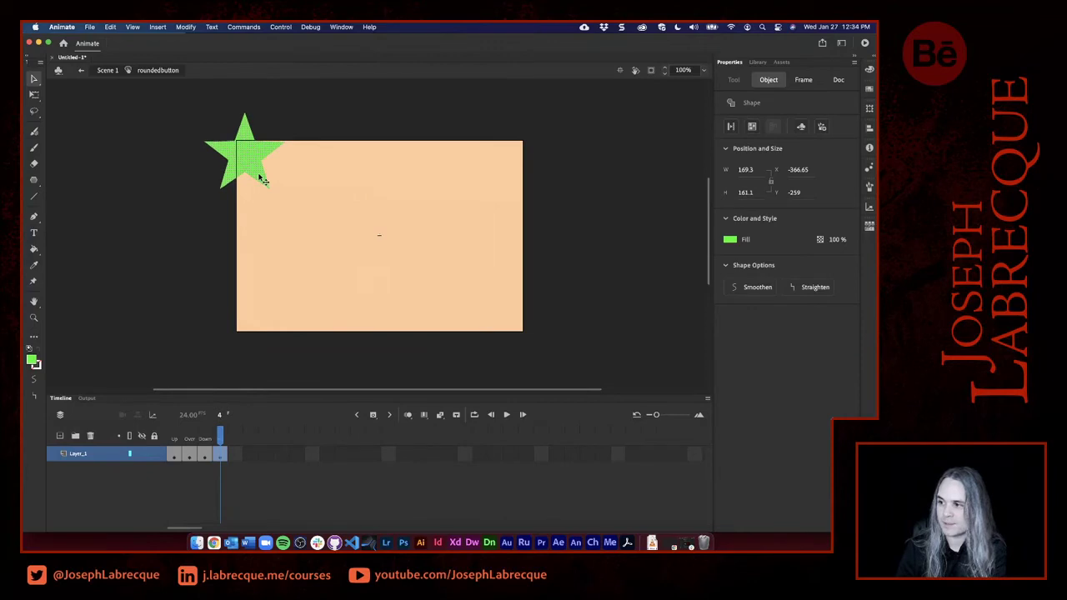
click(208, 433)
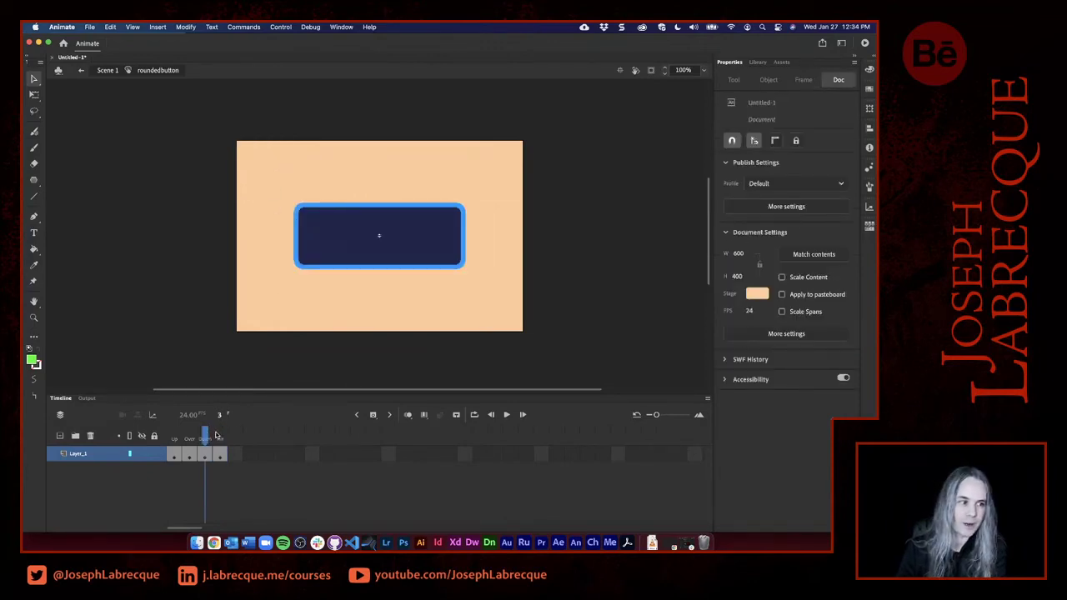
click(219, 435)
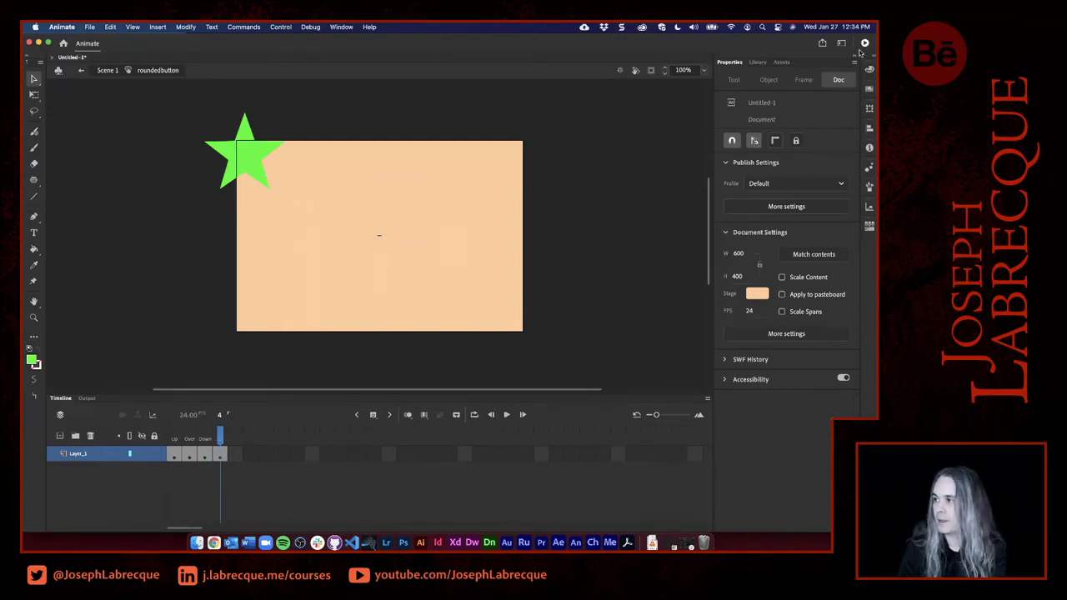
Preview the movie, test the button over its own shape and over the relocated star hit area, and return to Scene 1 with nothing selected.
click(865, 44)
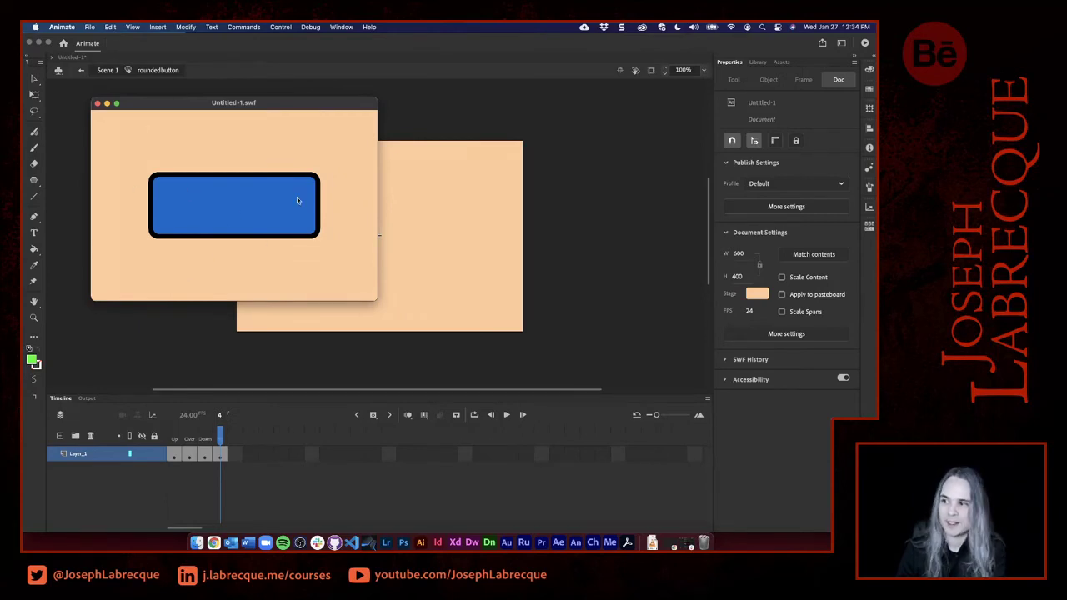
click(104, 125)
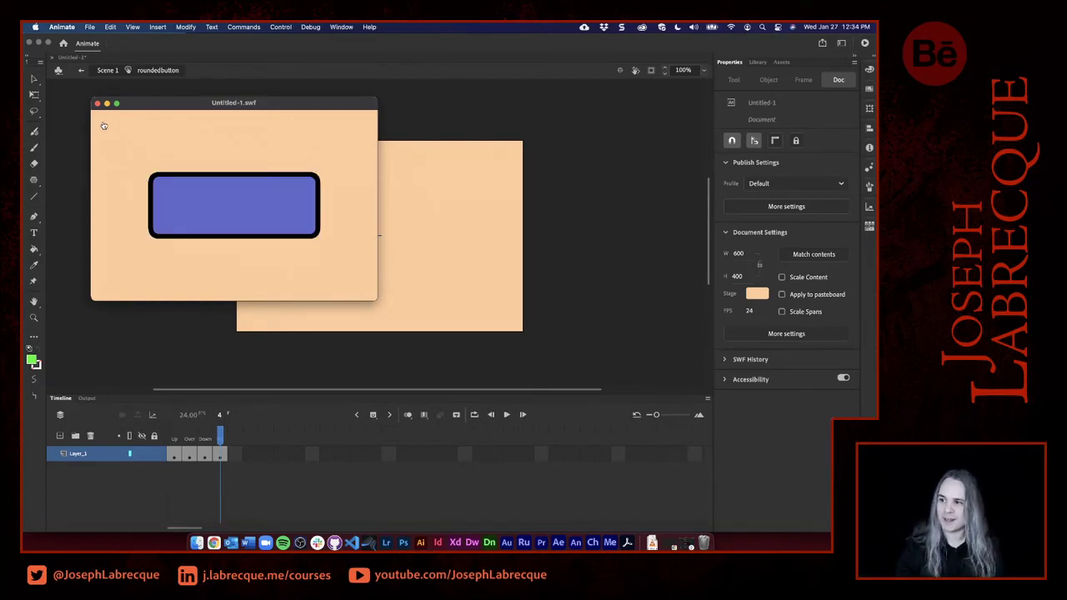
click(104, 125)
click(103, 125)
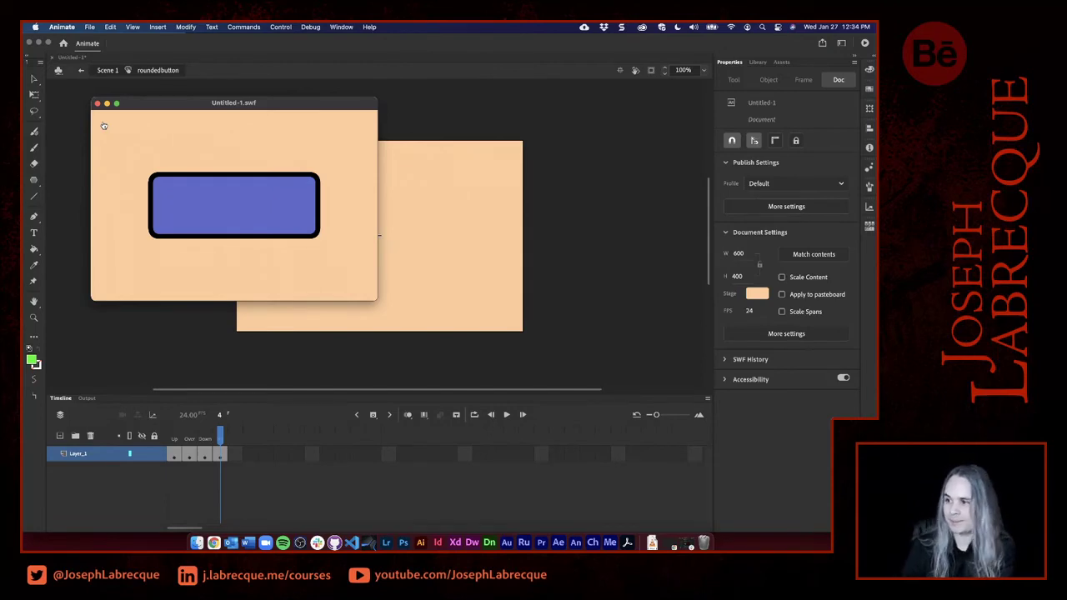
click(97, 103)
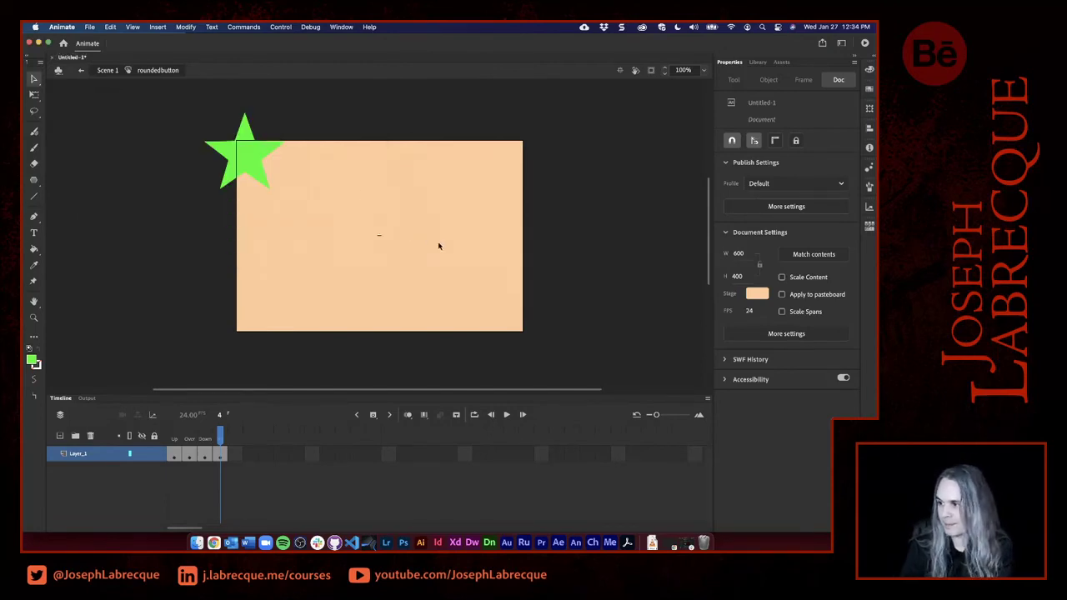
click(114, 72)
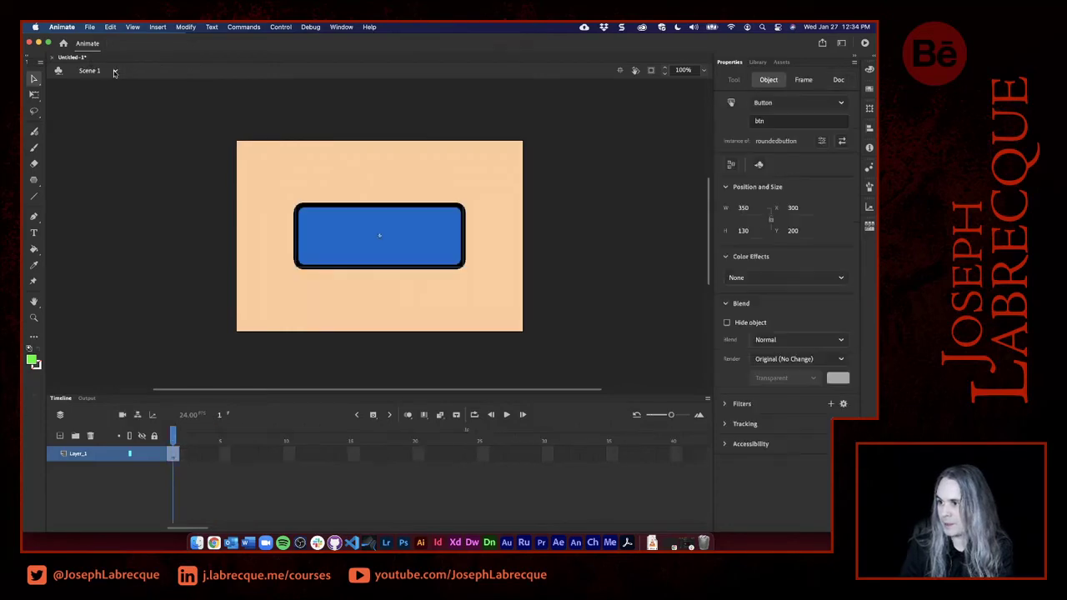
click(105, 195)
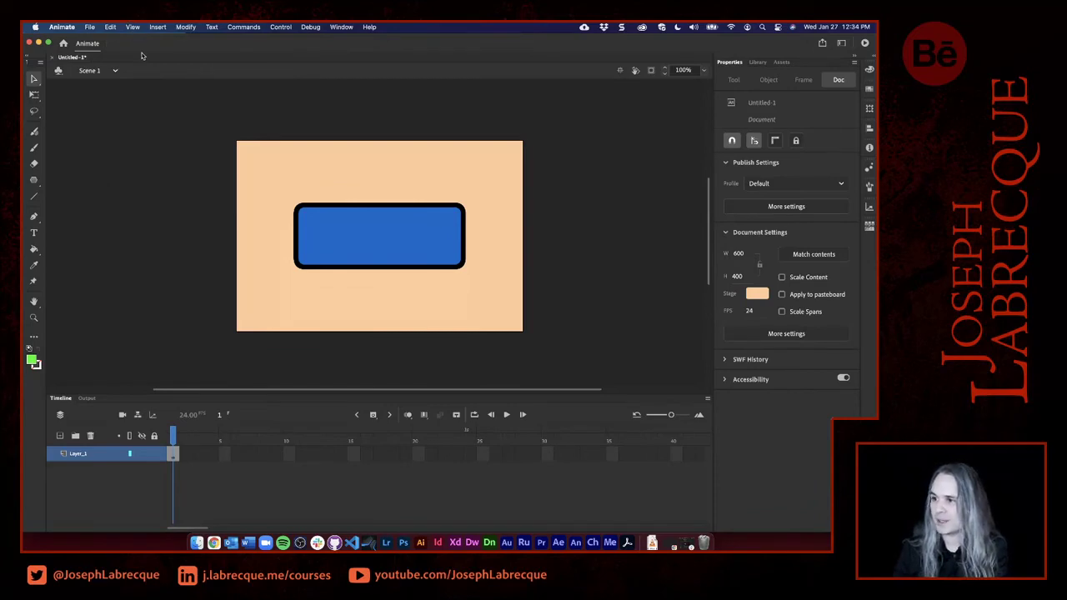
Create an HTML5 Canvas document from the Web preset Low (640 x 480) and set its stage colour to orange #FF6600.
click(89, 28)
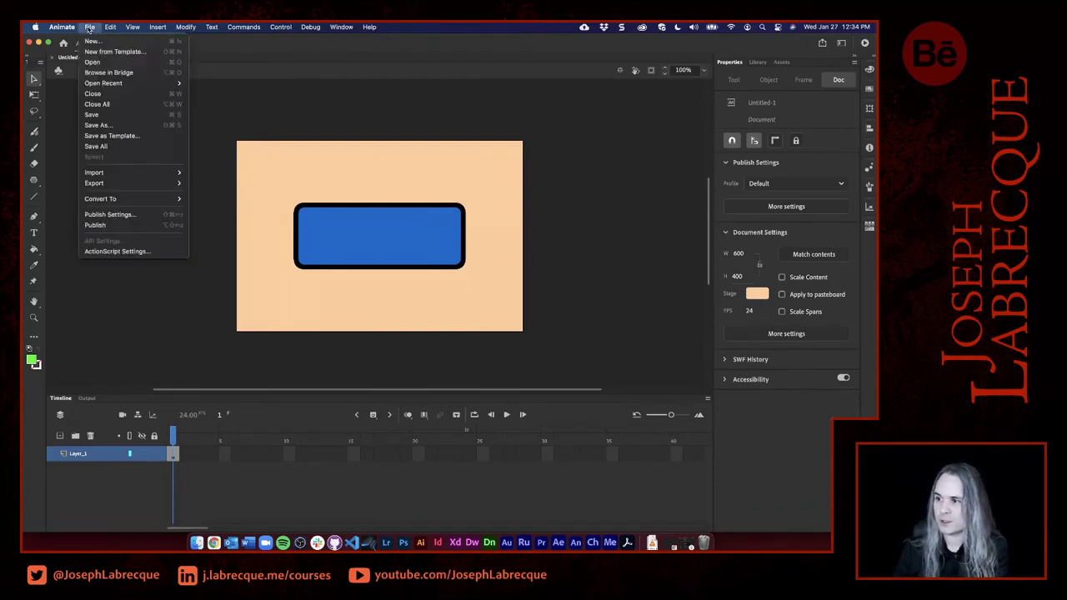
click(90, 41)
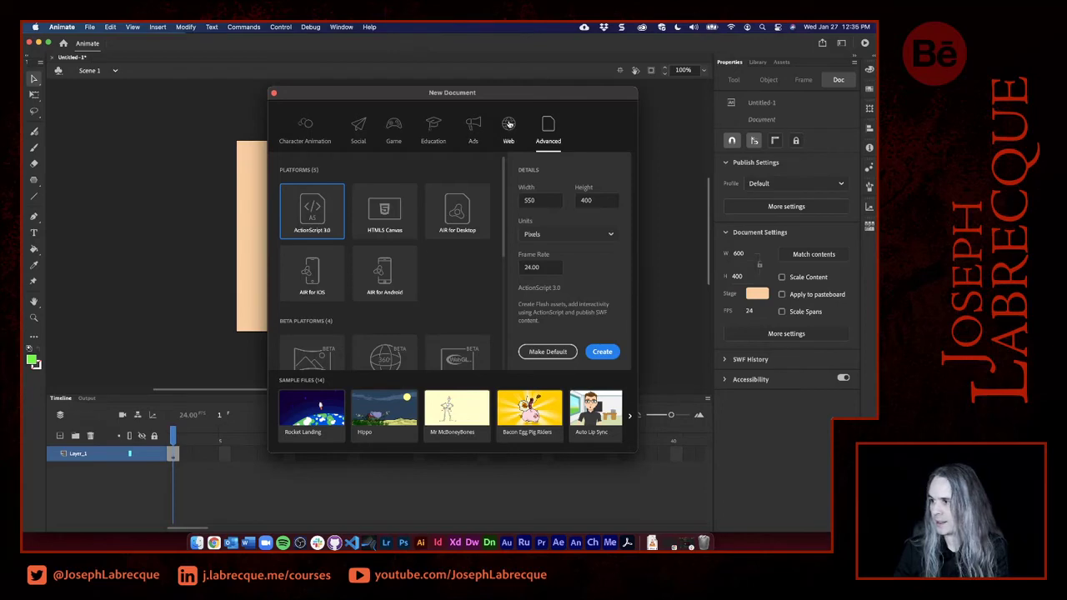
click(509, 127)
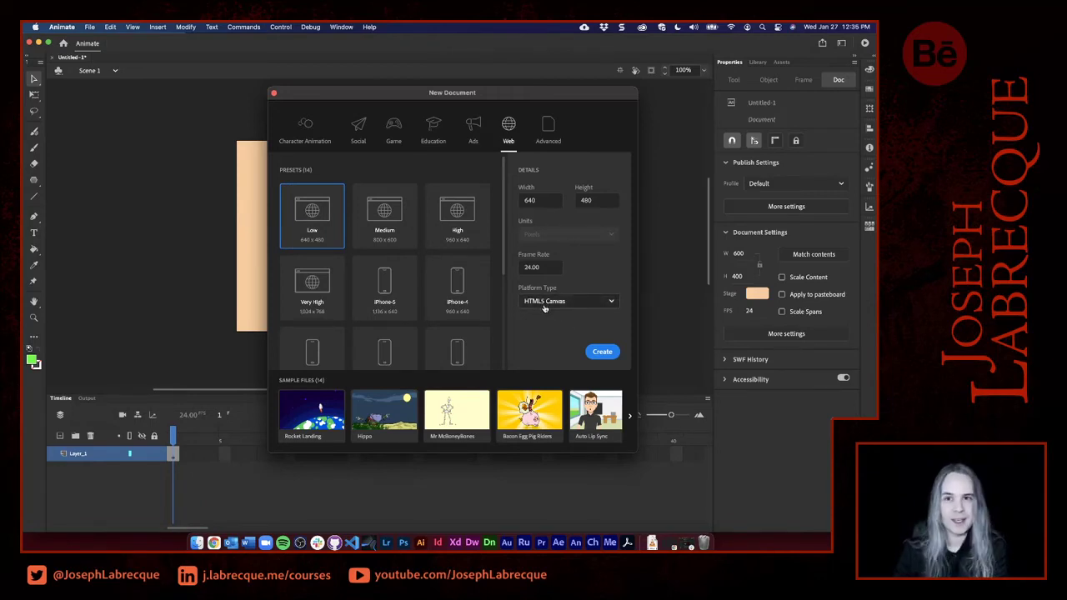
click(602, 352)
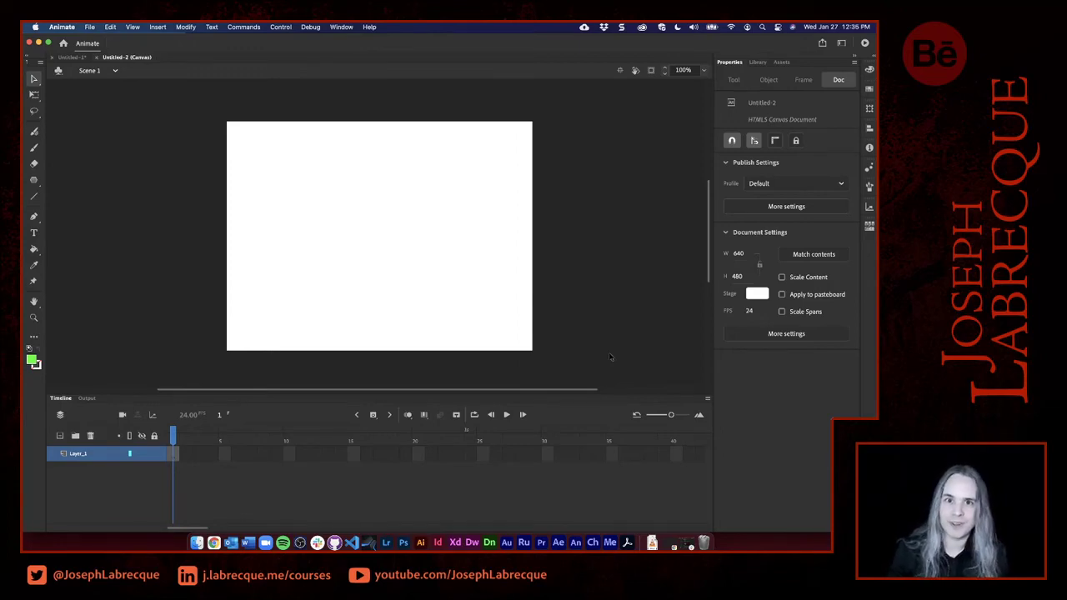
click(758, 299)
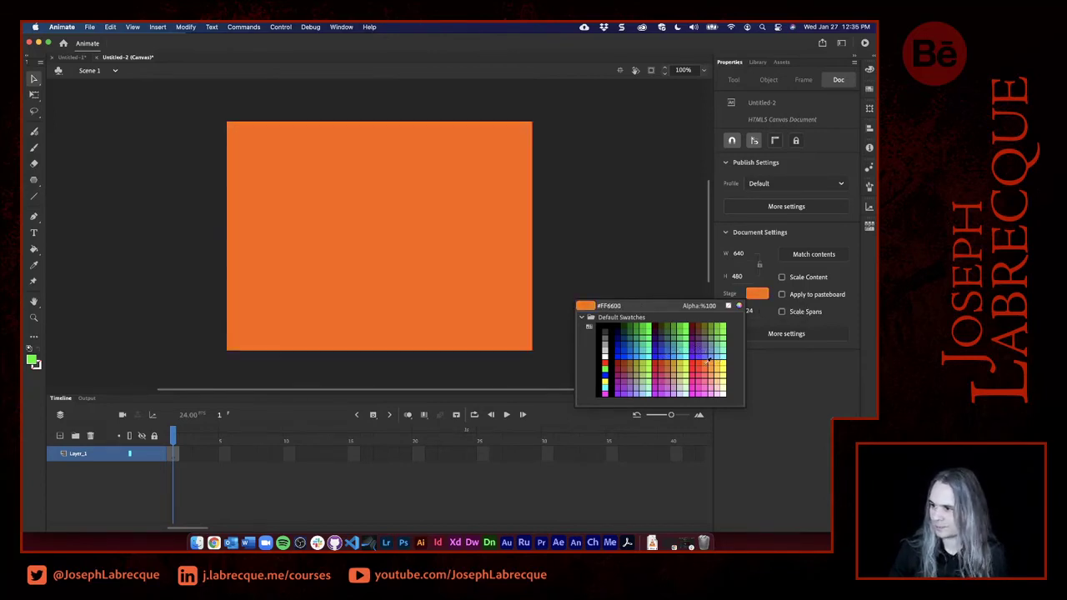
click(710, 360)
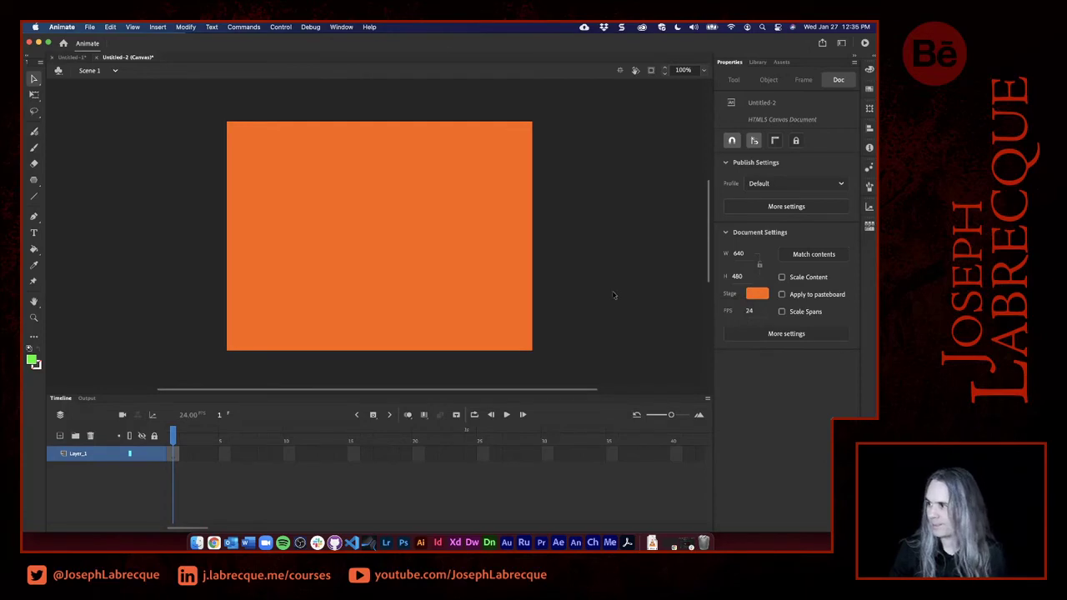
Place the roundedbutton symbol from the Untitled-1 library on the orange stage of the canvas document.
click(755, 63)
click(770, 204)
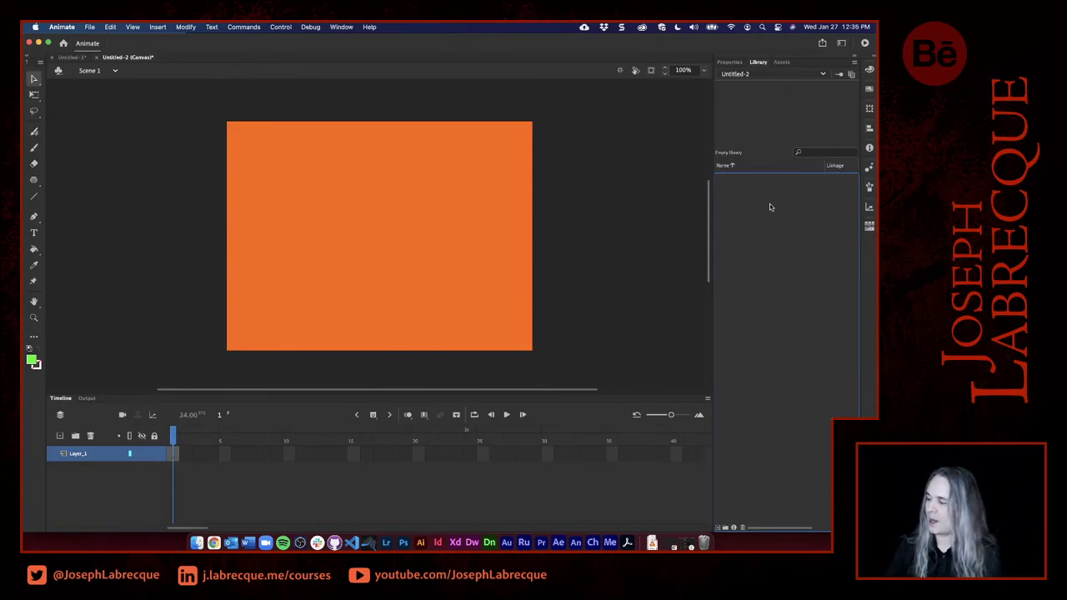
click(740, 74)
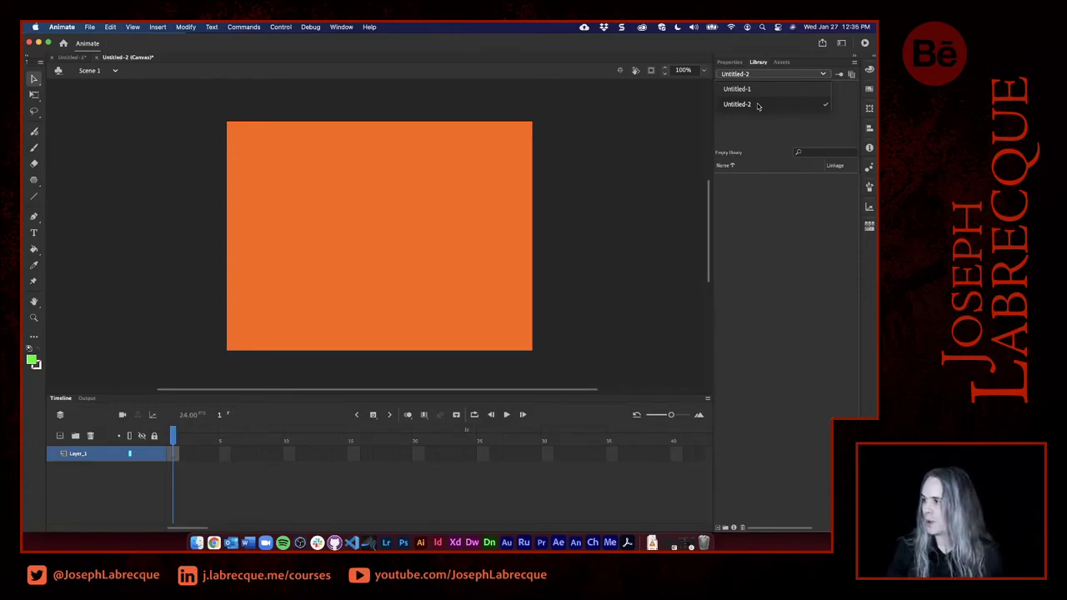
click(760, 93)
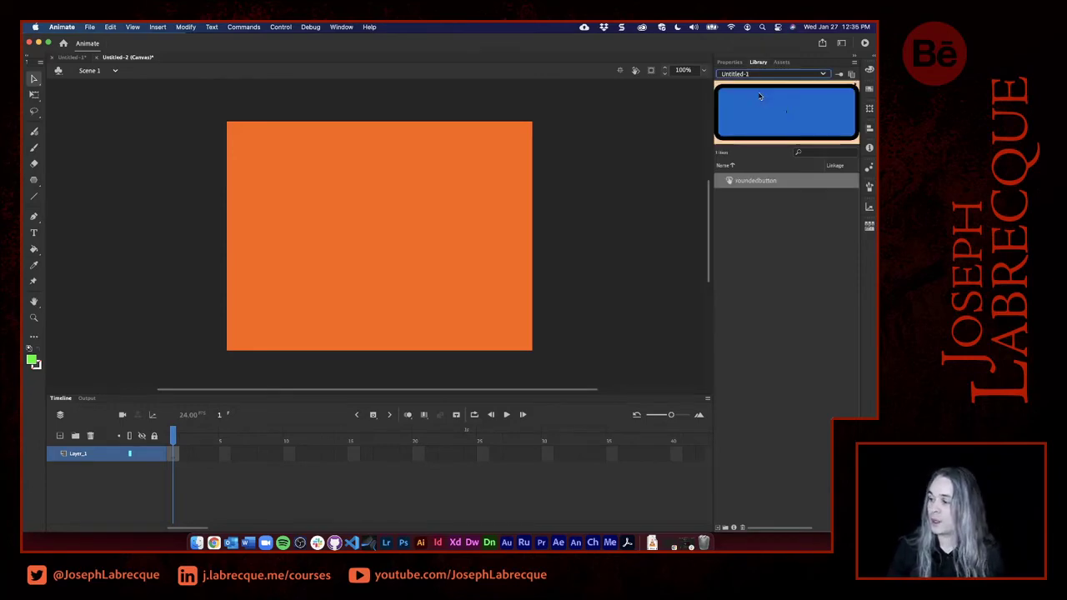
click(760, 181)
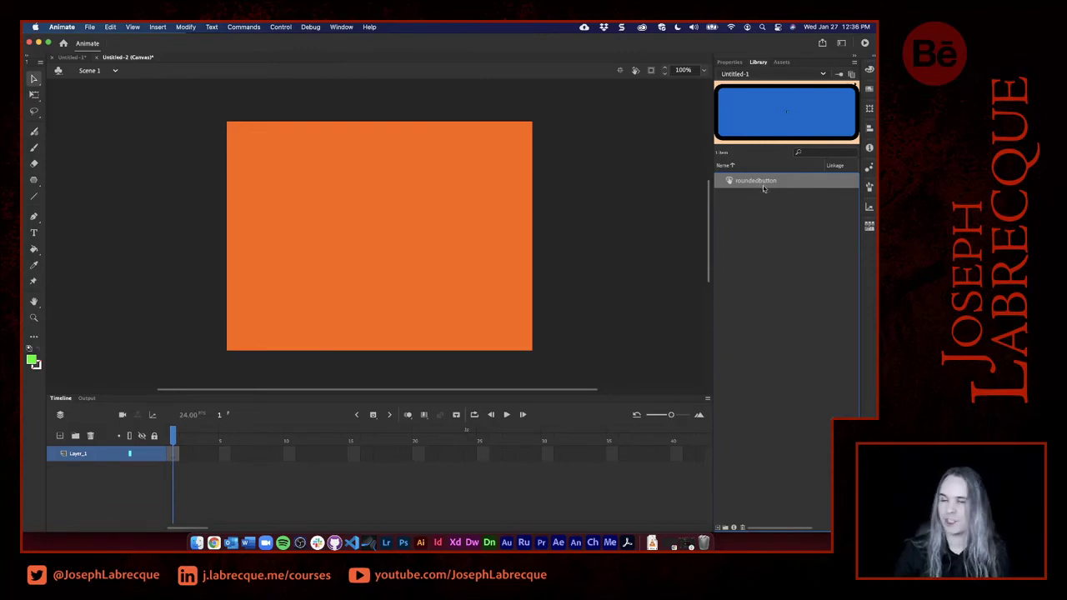
drag(762, 187, 386, 241)
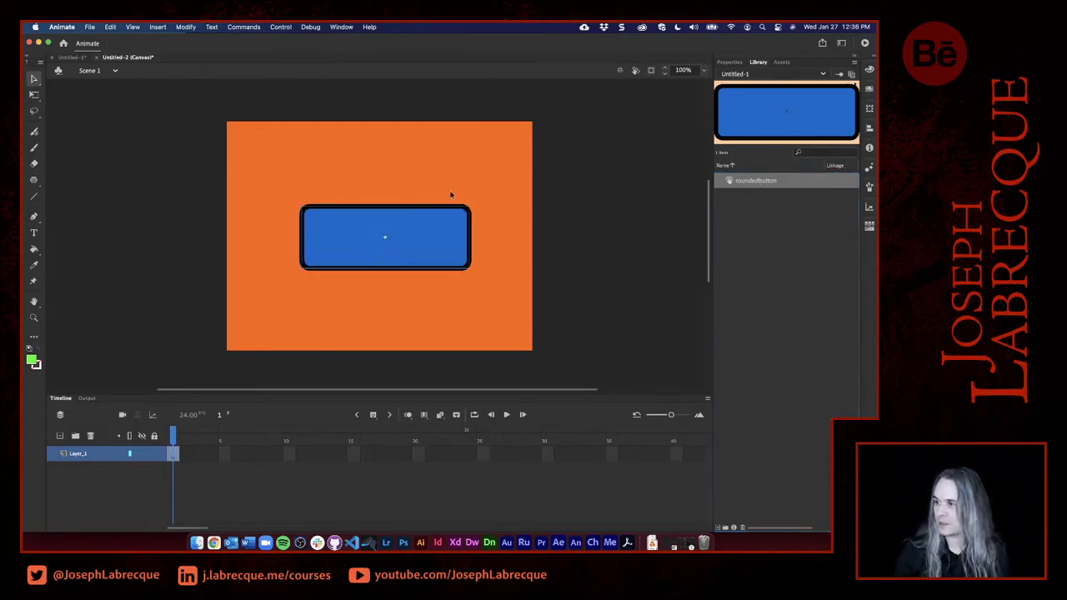
Centre the roundedbutton instance horizontally and vertically on the stage and show its object properties.
click(869, 126)
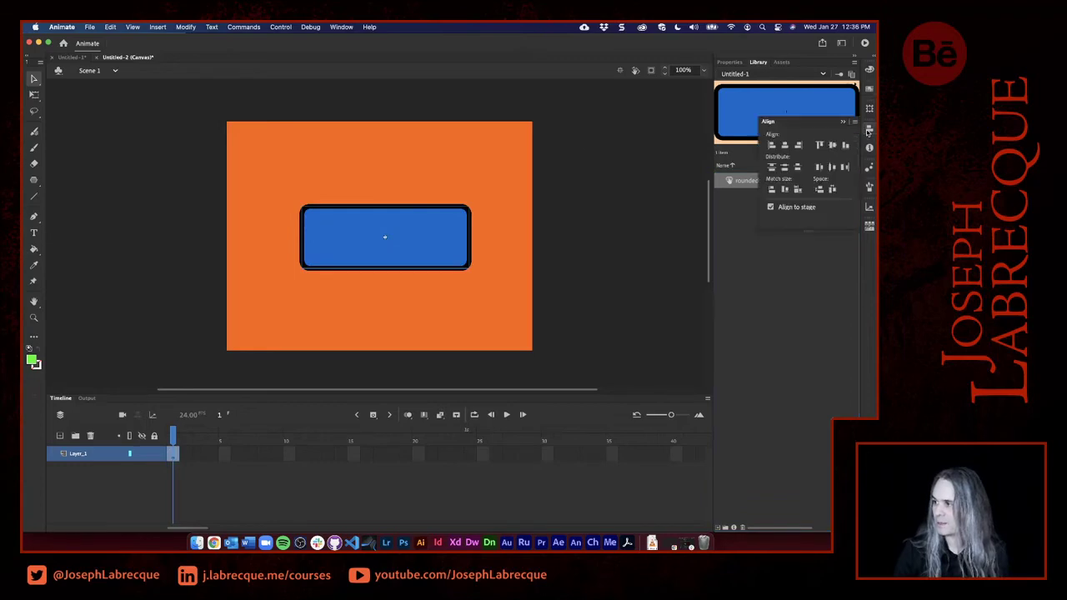
click(784, 145)
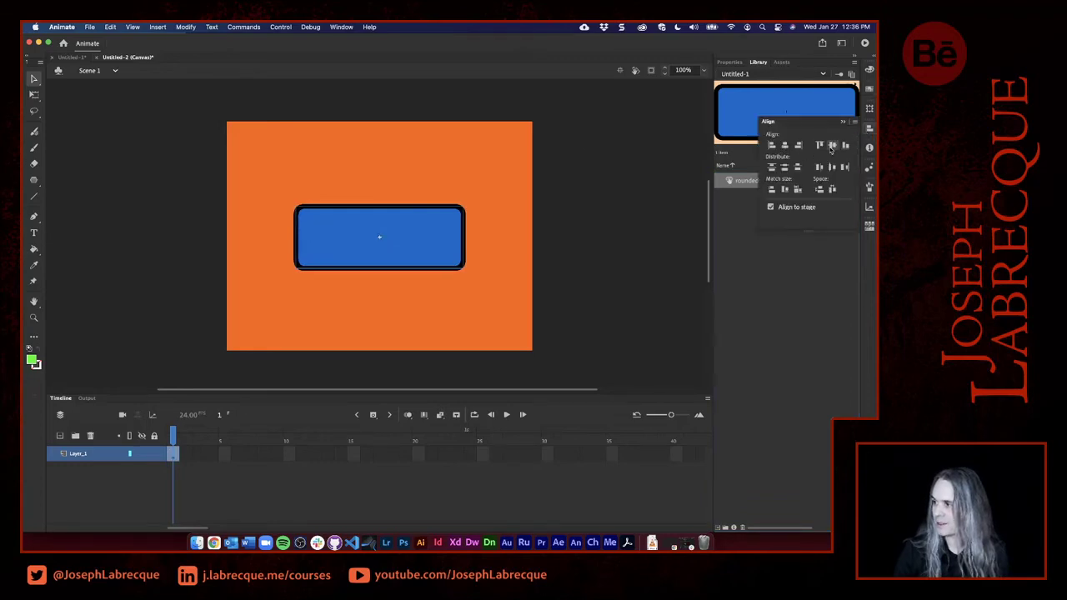
click(832, 146)
click(733, 63)
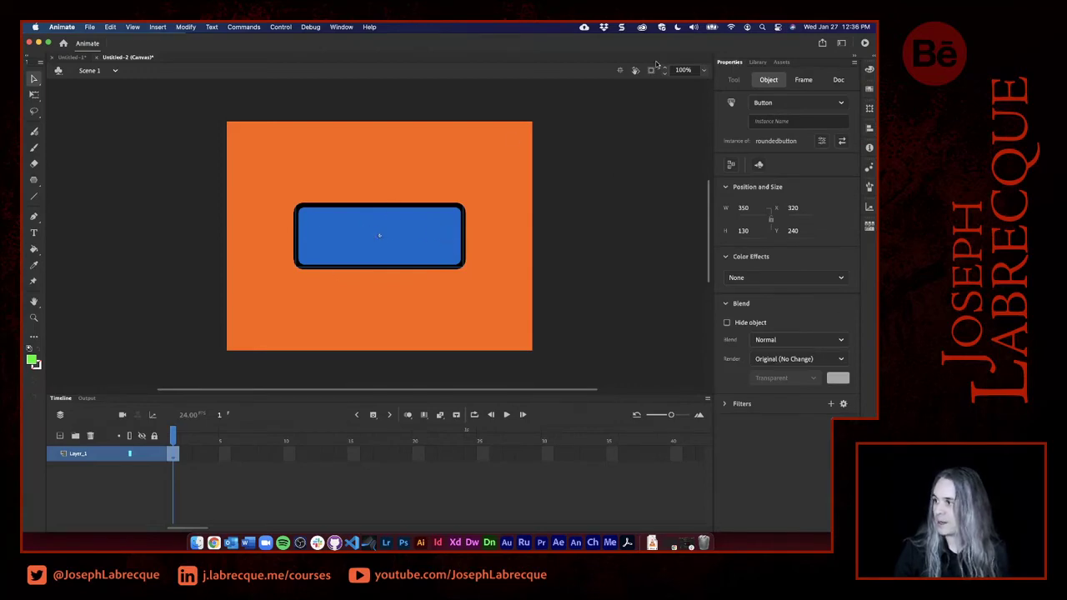
Preview the canvas document in Chrome, dock the preview as a tab, test the button's corner hit area, and return to Animate.
click(865, 46)
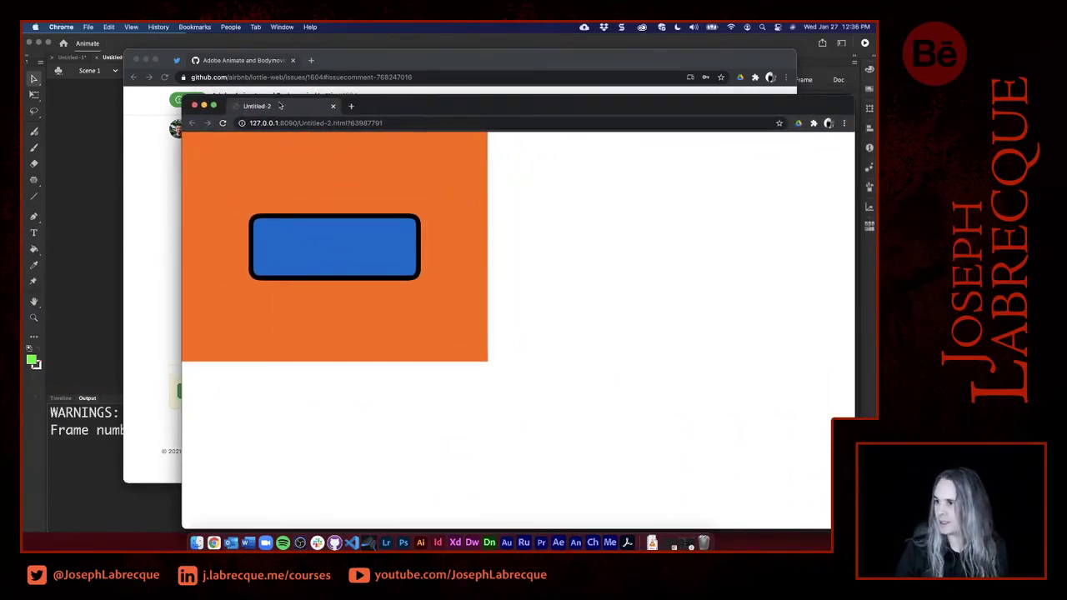
drag(281, 106, 338, 64)
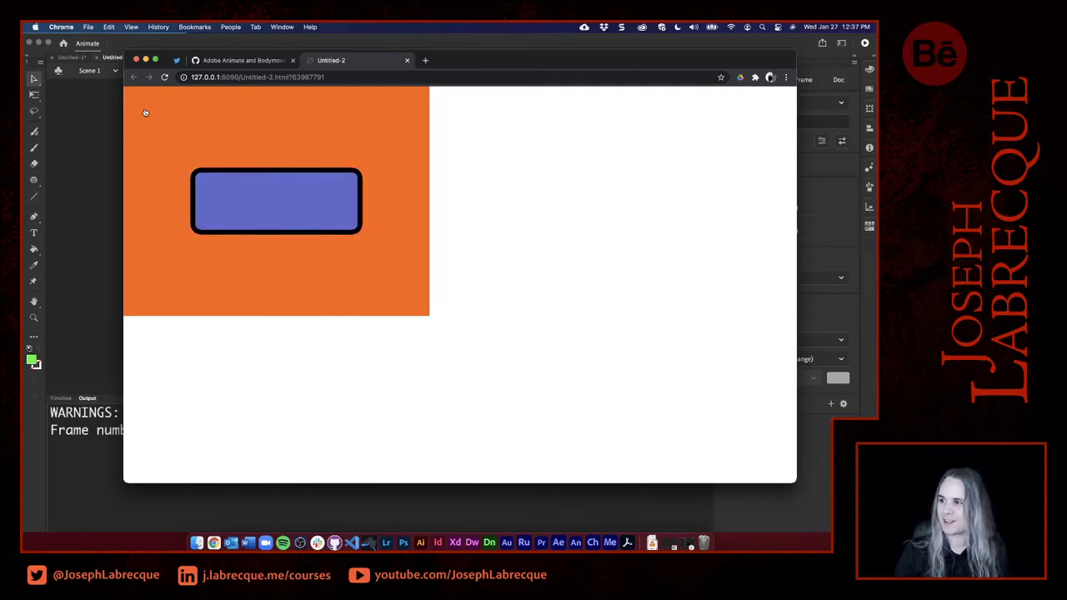
key(super+Tab)
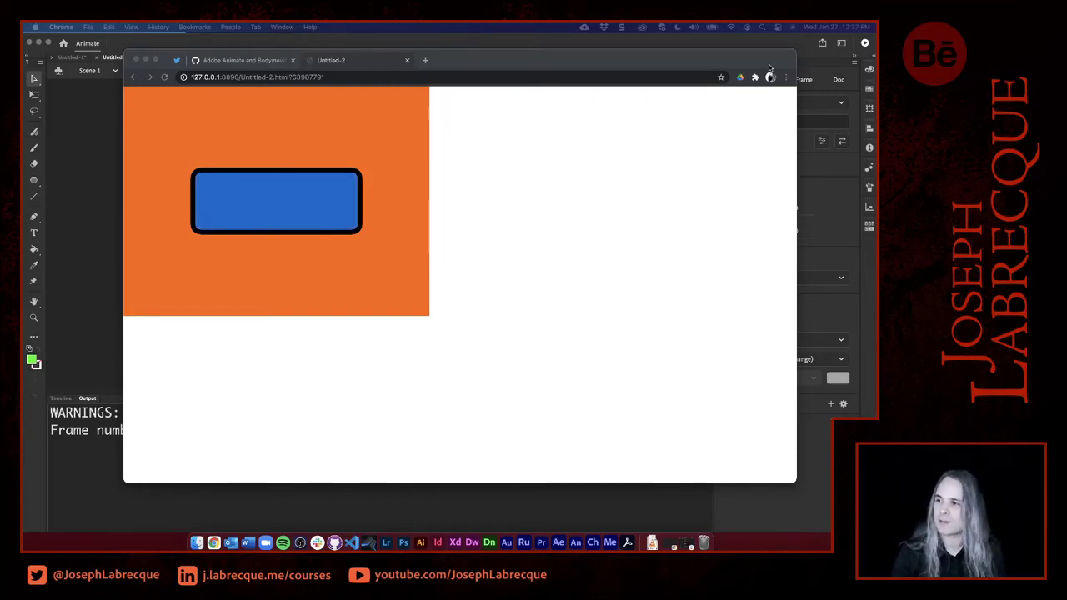
click(237, 62)
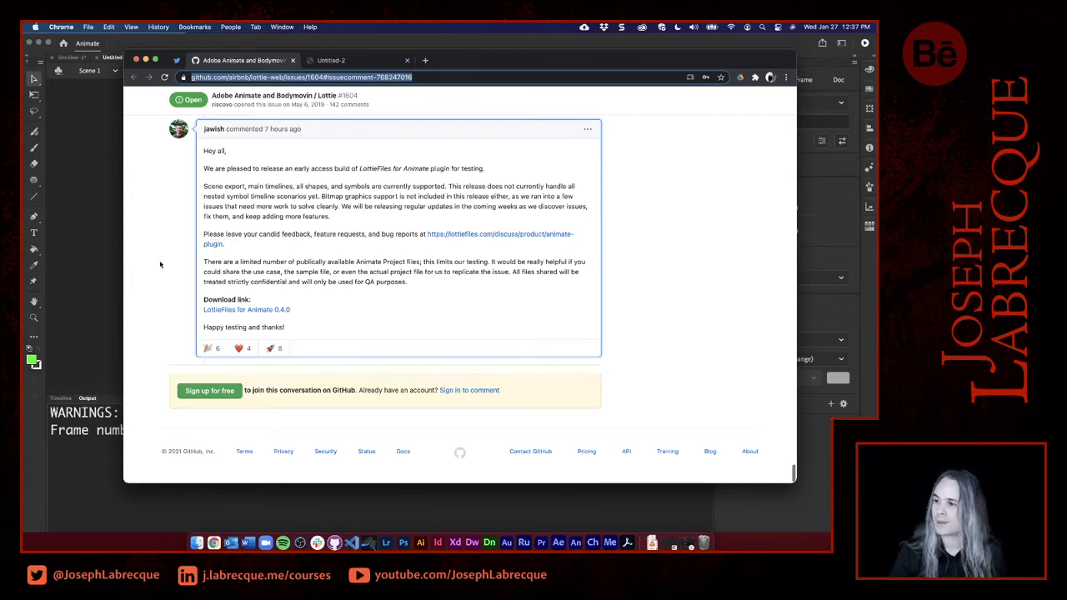
click(338, 66)
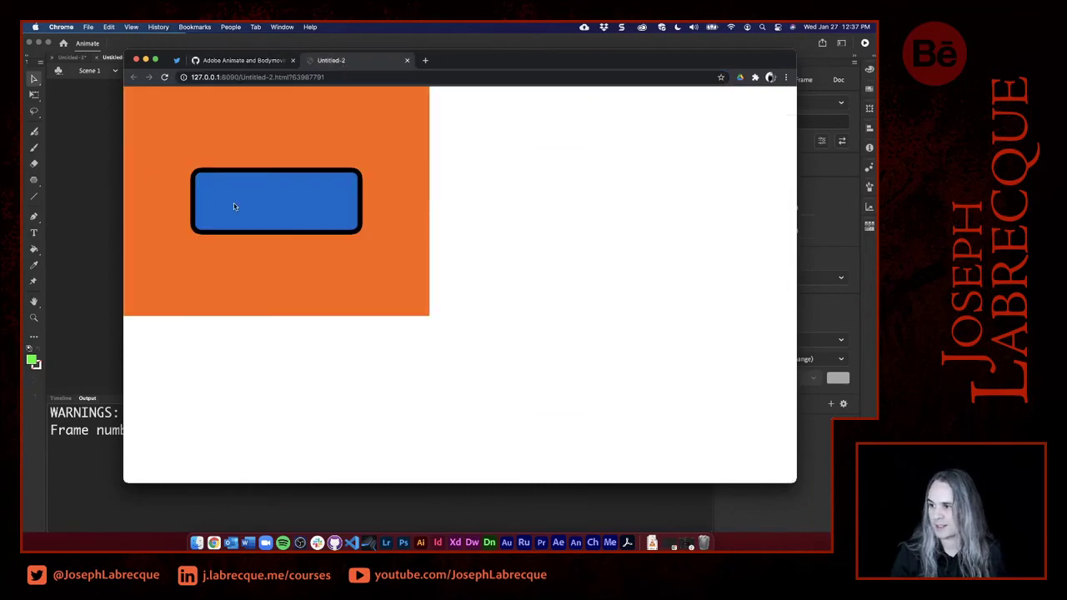
click(61, 162)
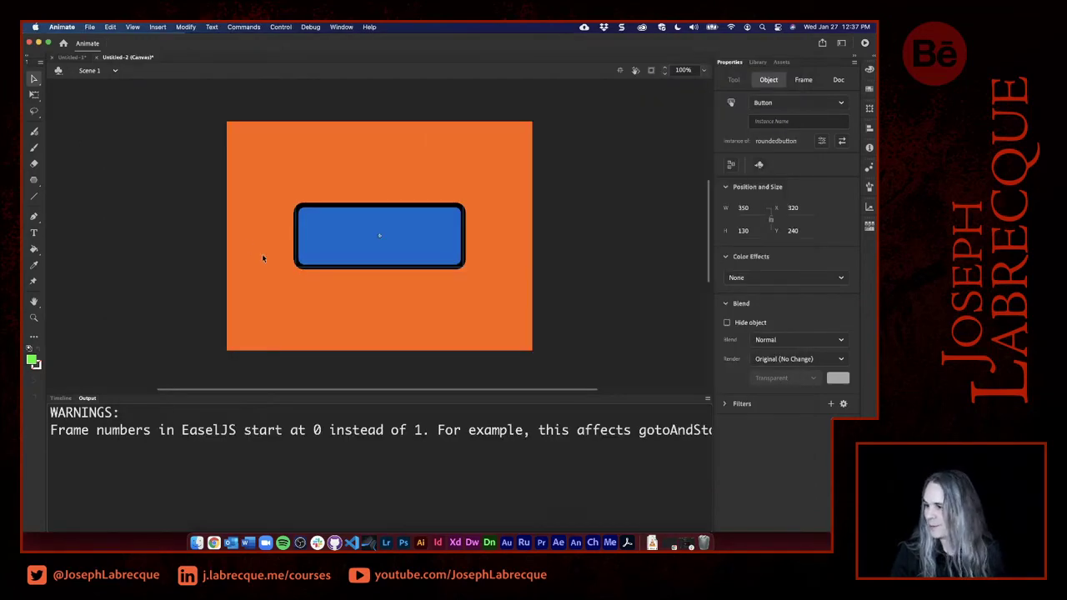
Edit the roundedbutton symbol, delete the green star from the Hit frame, clear that frame's keyframe, and return to Scene 1.
double_click(404, 235)
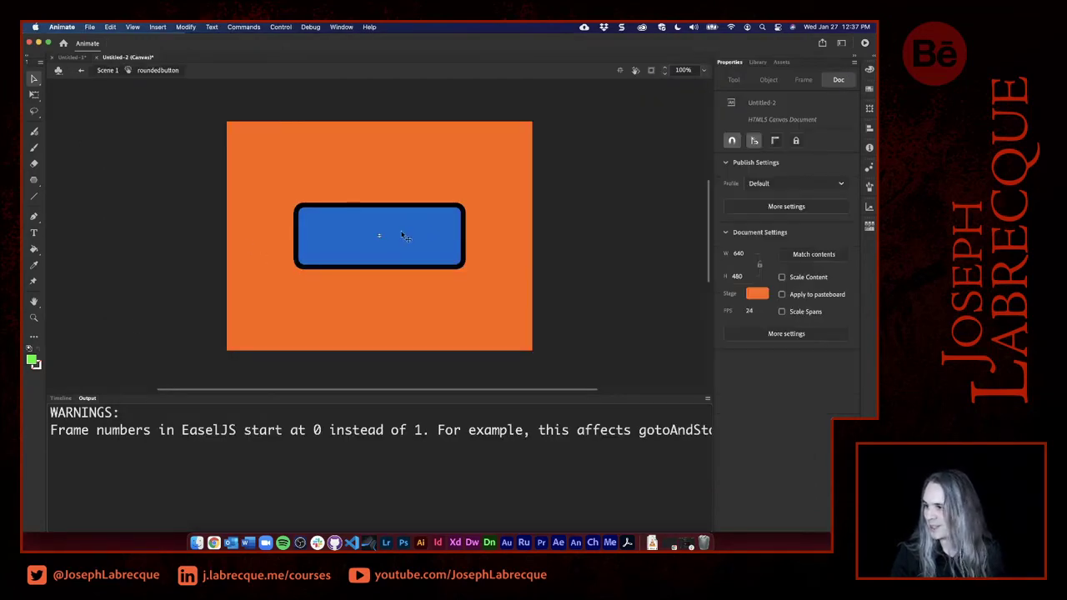
click(61, 398)
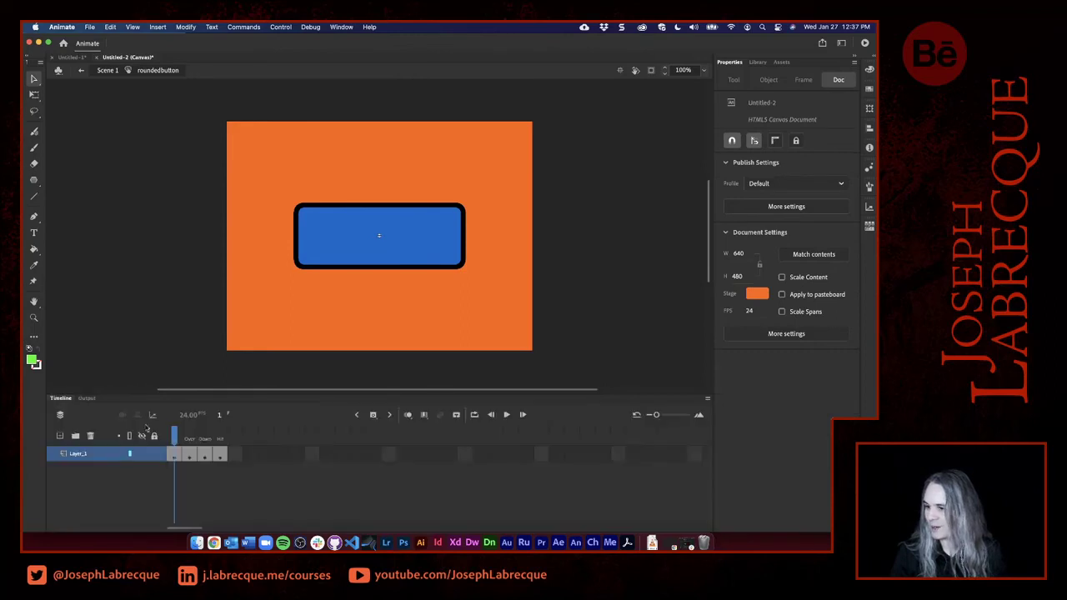
click(221, 456)
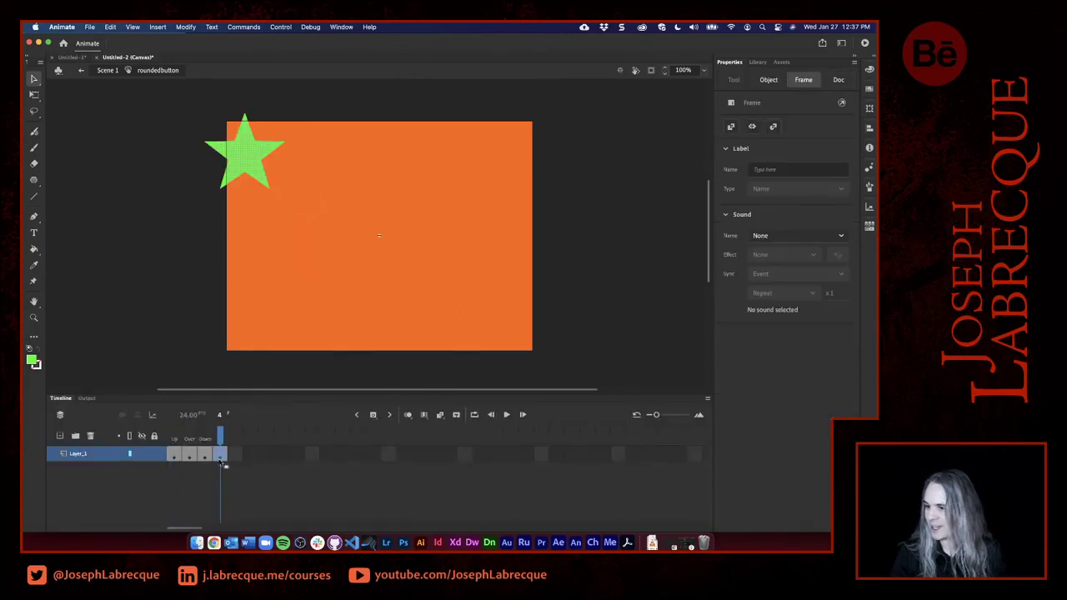
click(253, 159)
key(Delete)
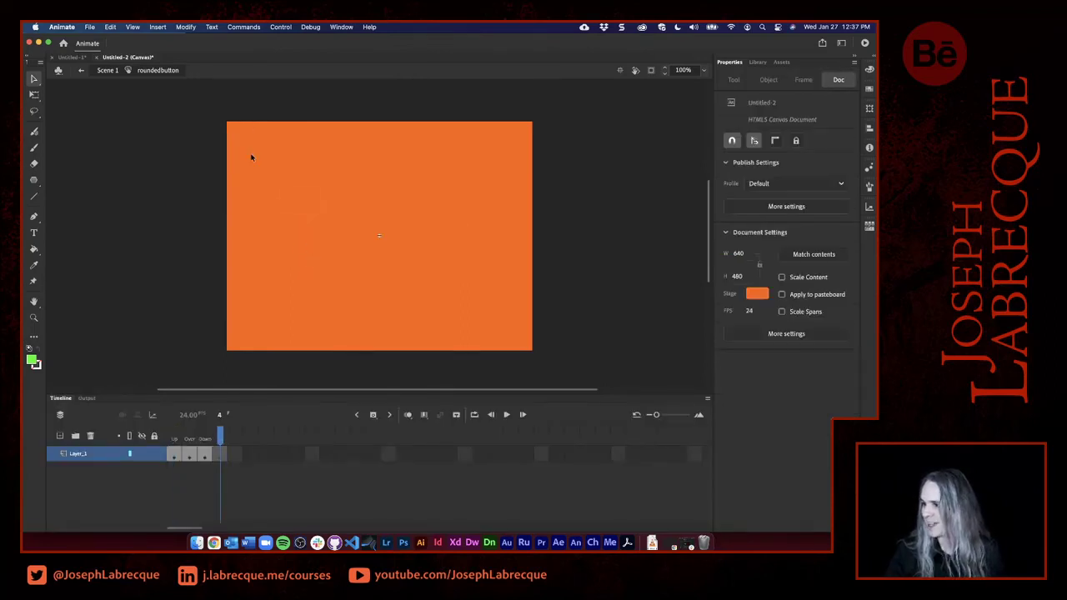
right_click(221, 459)
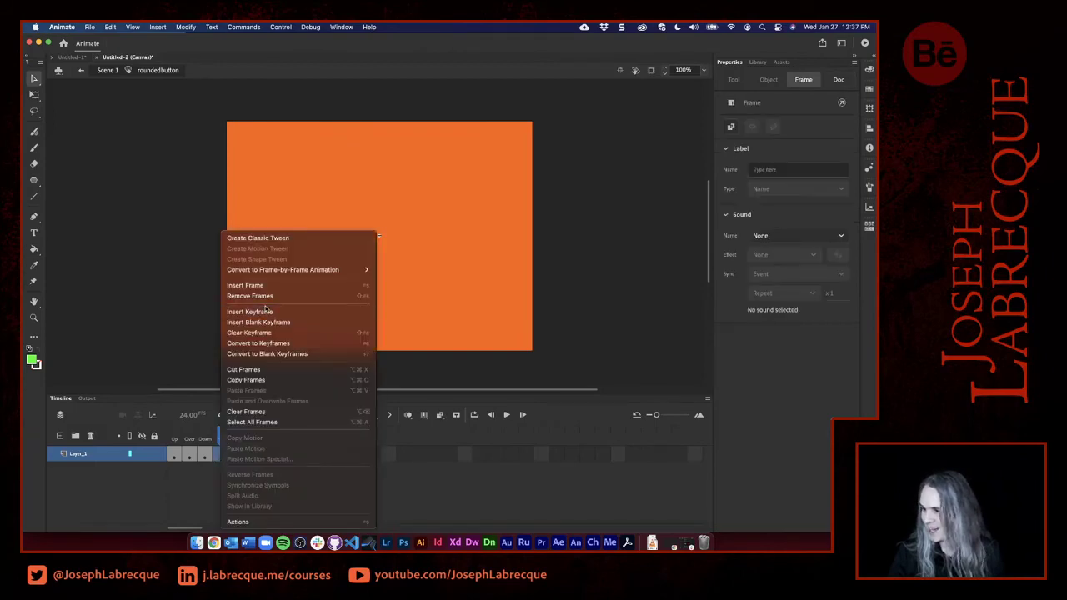
click(267, 332)
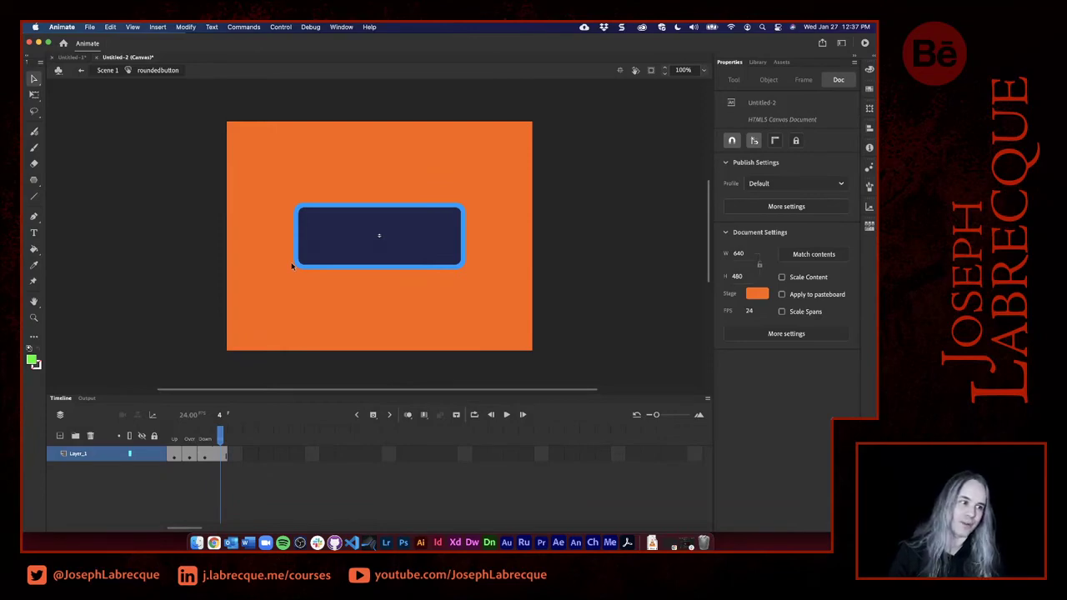
click(106, 72)
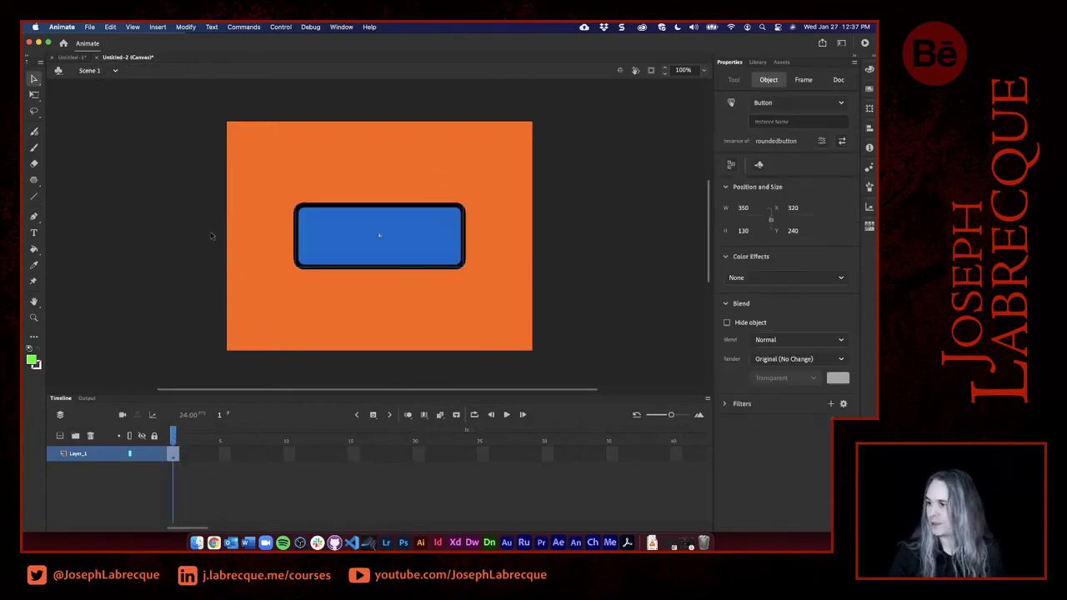
Give the roundedbutton instance on the stage the instance name btn.
click(543, 187)
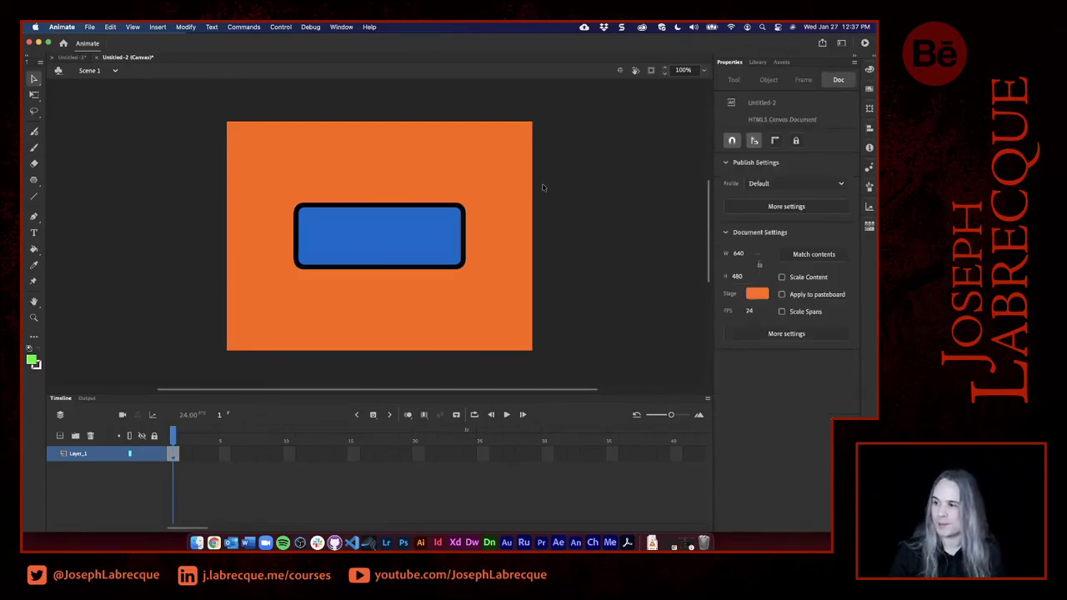
click(405, 241)
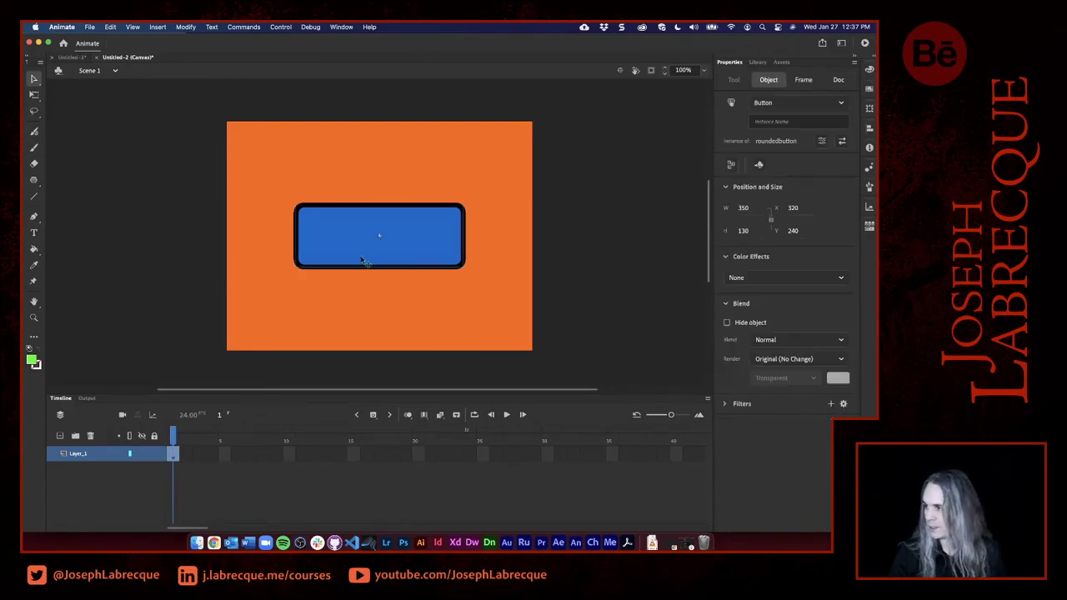
click(777, 121)
text(btn)
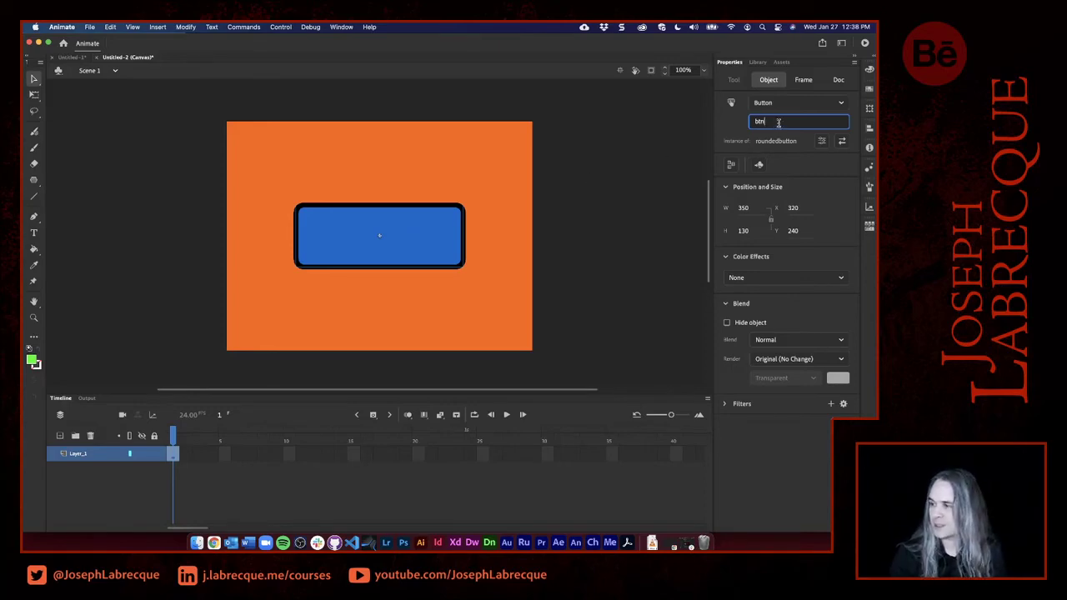
click(601, 150)
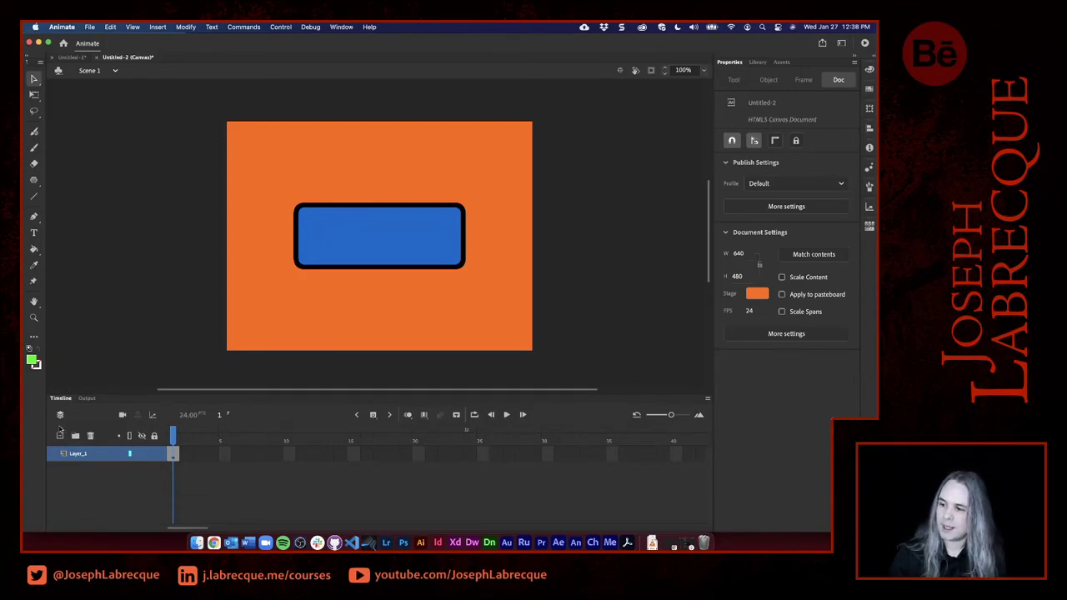
Add a layer above the button's layer, name the upper one Actions and the lower one Button, and lock both.
click(59, 436)
double_click(82, 469)
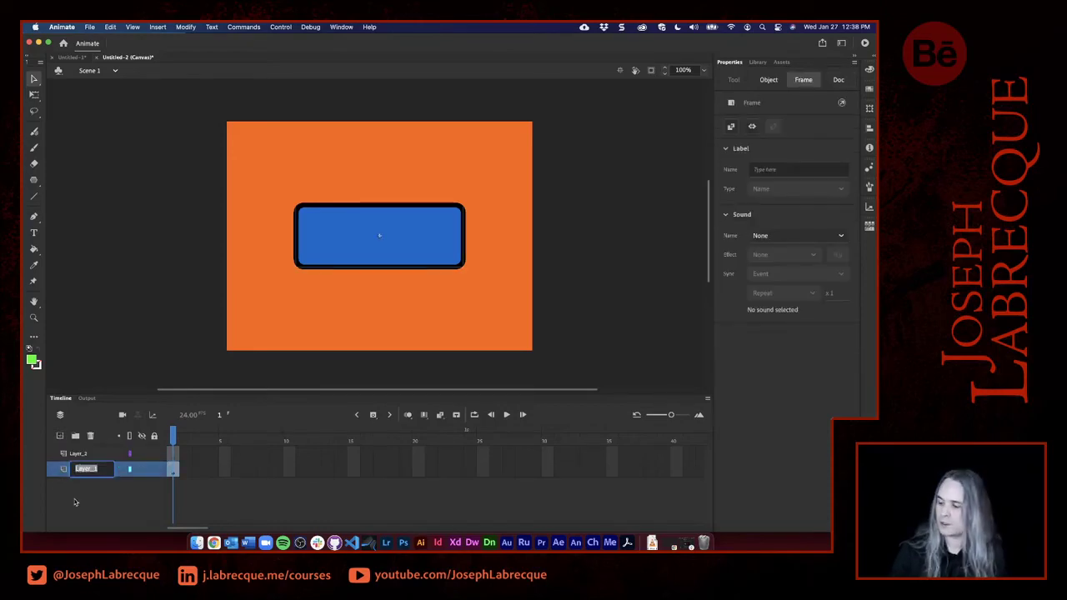
text(Button)
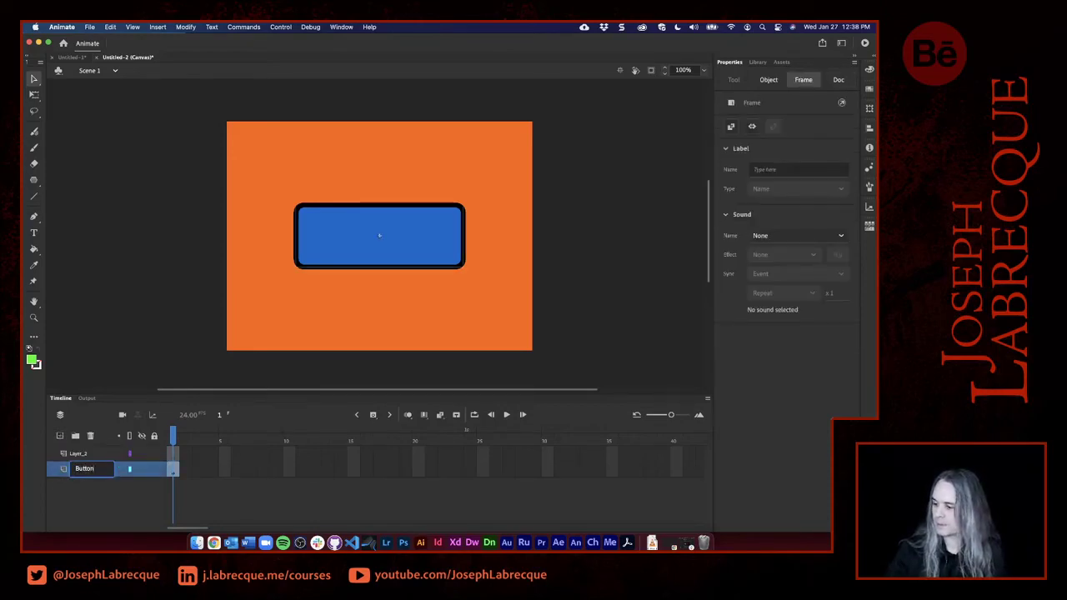
key(Return)
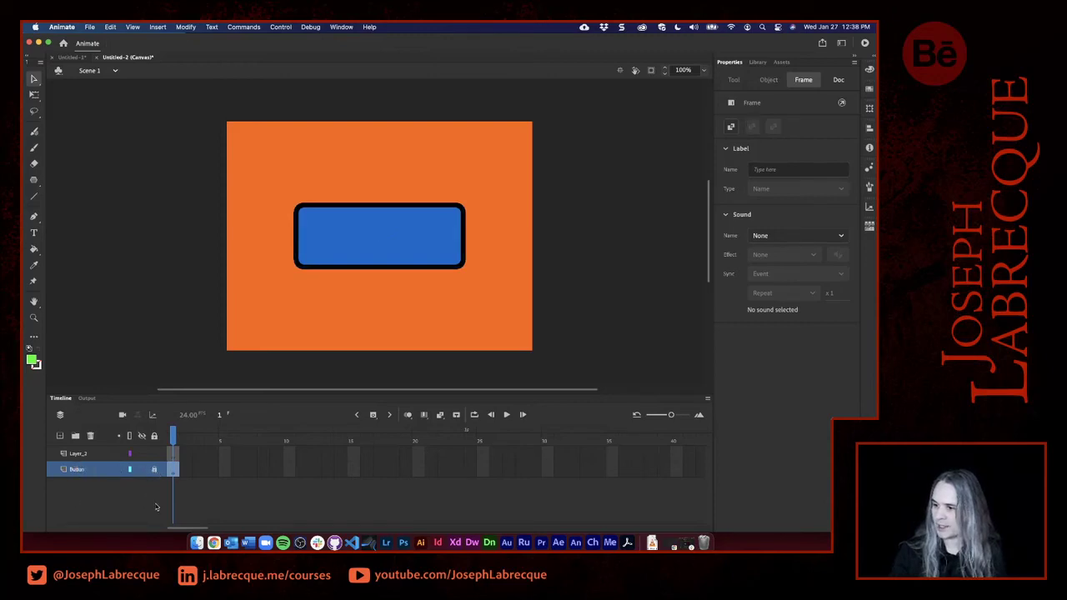
double_click(83, 454)
text(Ac)
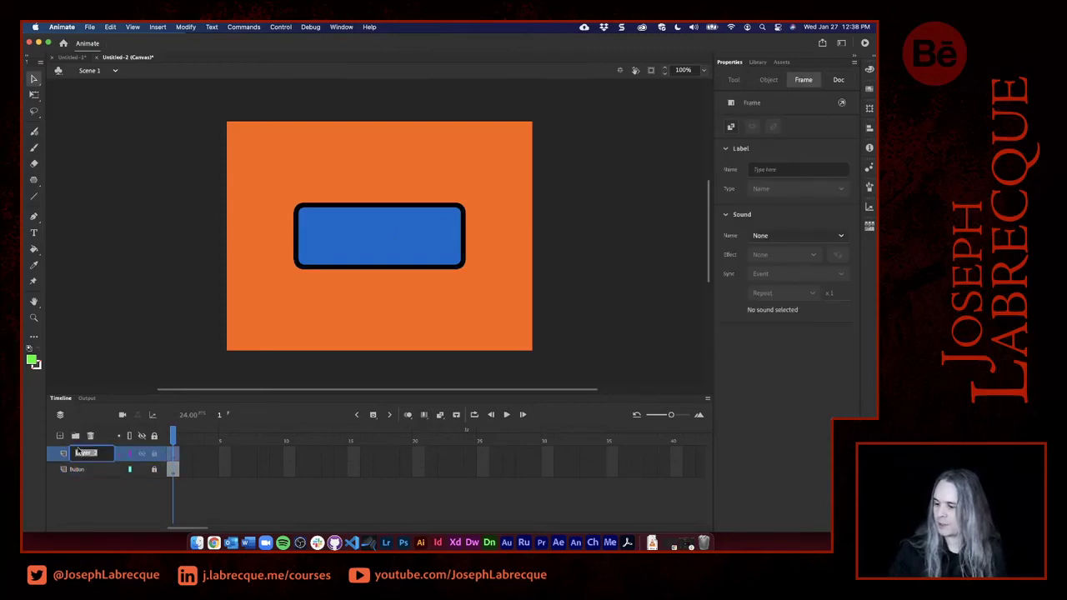
text(tions)
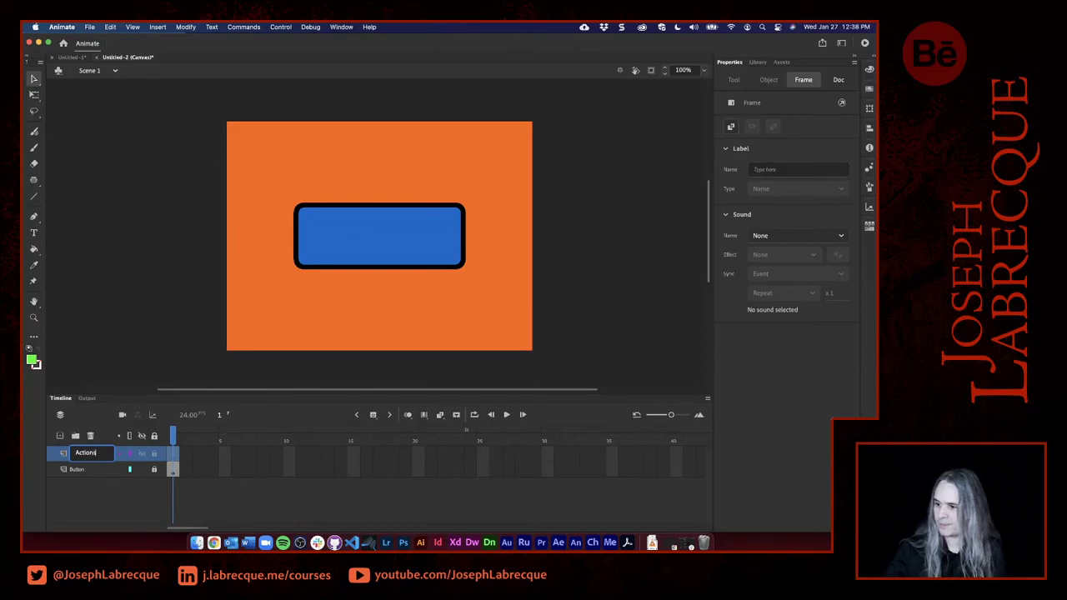
key(Return)
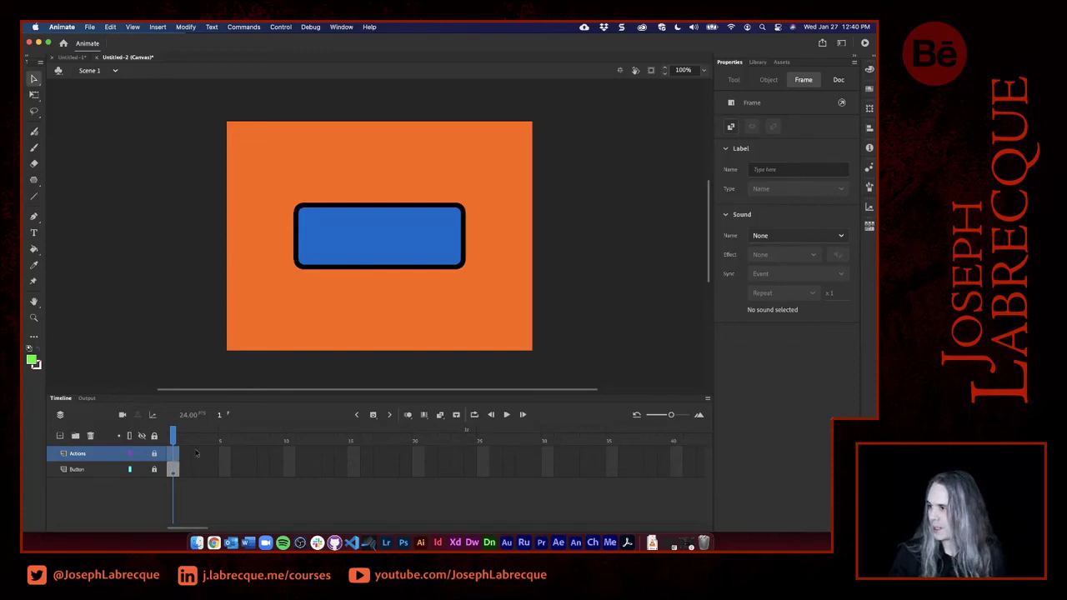
Open the script for frame 1 of the Actions layer and choose the Go to Web Page action in the code wizard.
click(189, 460)
click(175, 460)
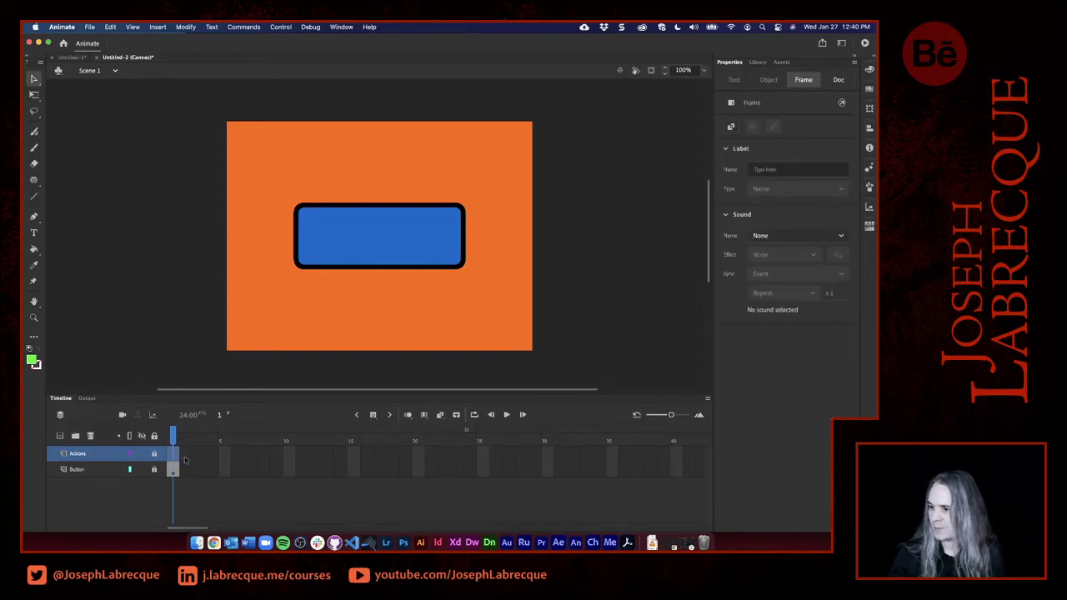
click(842, 104)
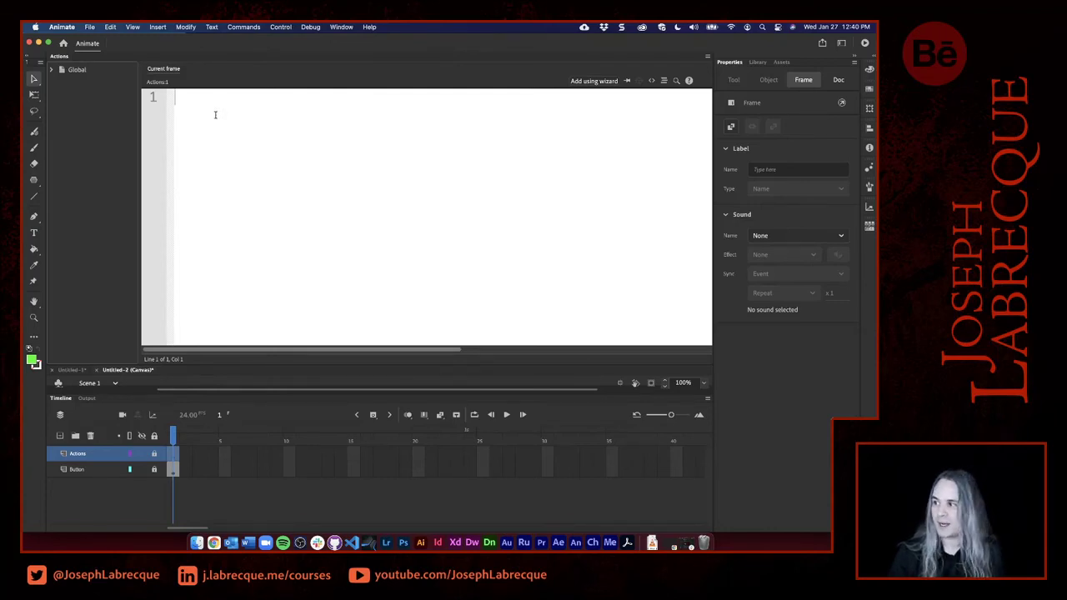
click(593, 83)
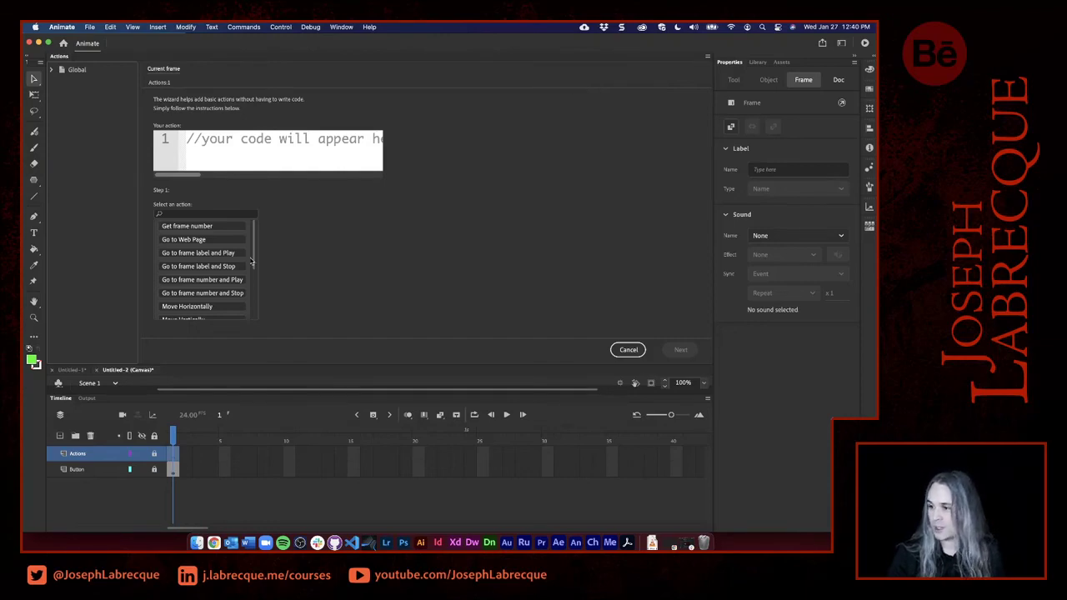
mouse_move(255, 262)
mouse_down()
mouse_move(258, 316)
mouse_move(255, 246)
mouse_up()
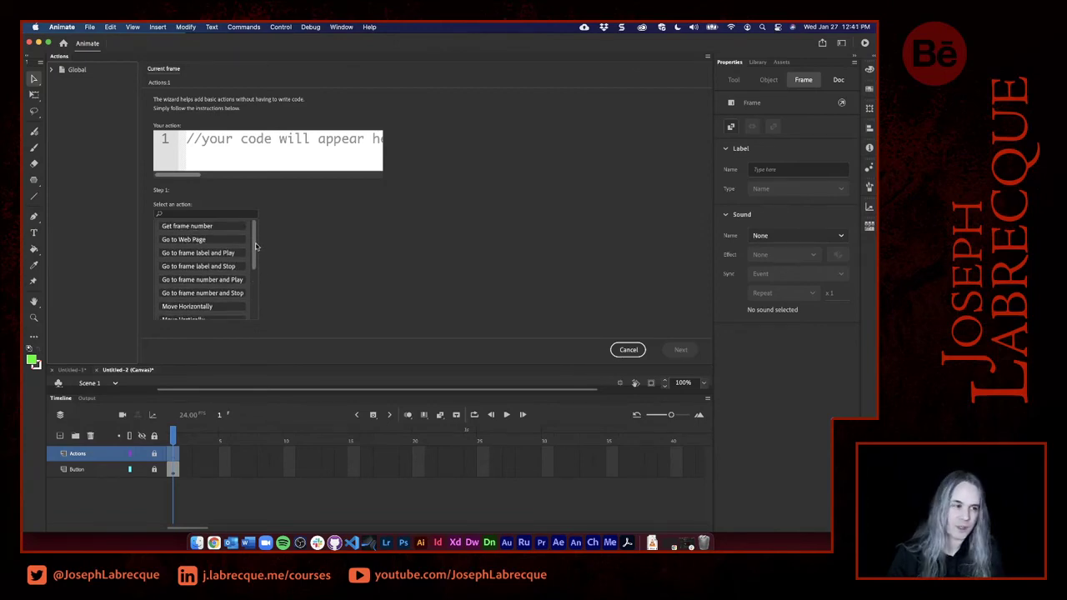
mouse_move(255, 246)
mouse_down()
mouse_move(256, 269)
mouse_move(253, 225)
mouse_up()
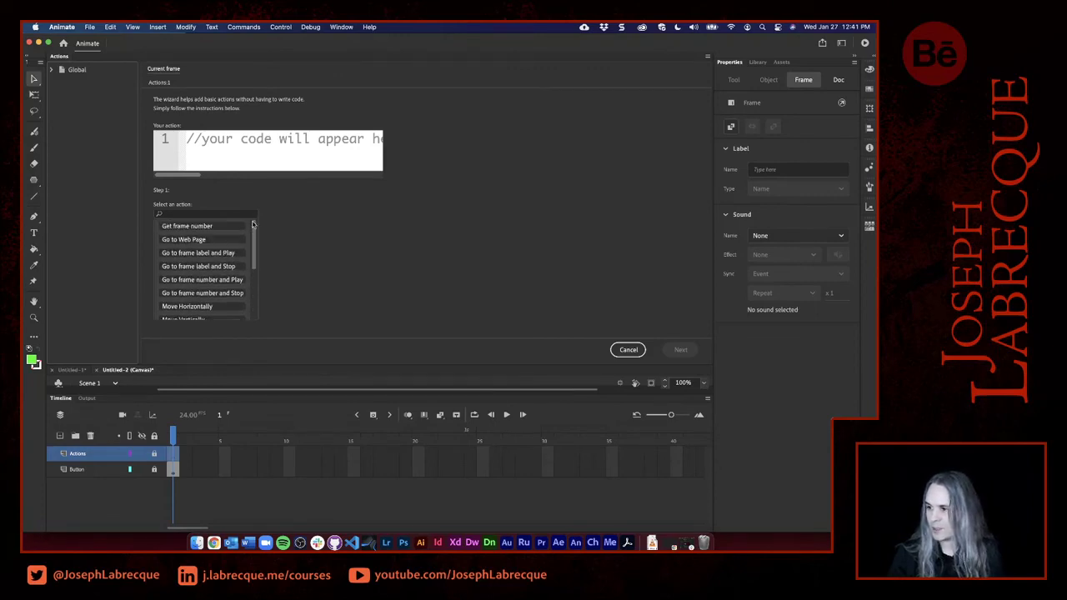
click(183, 240)
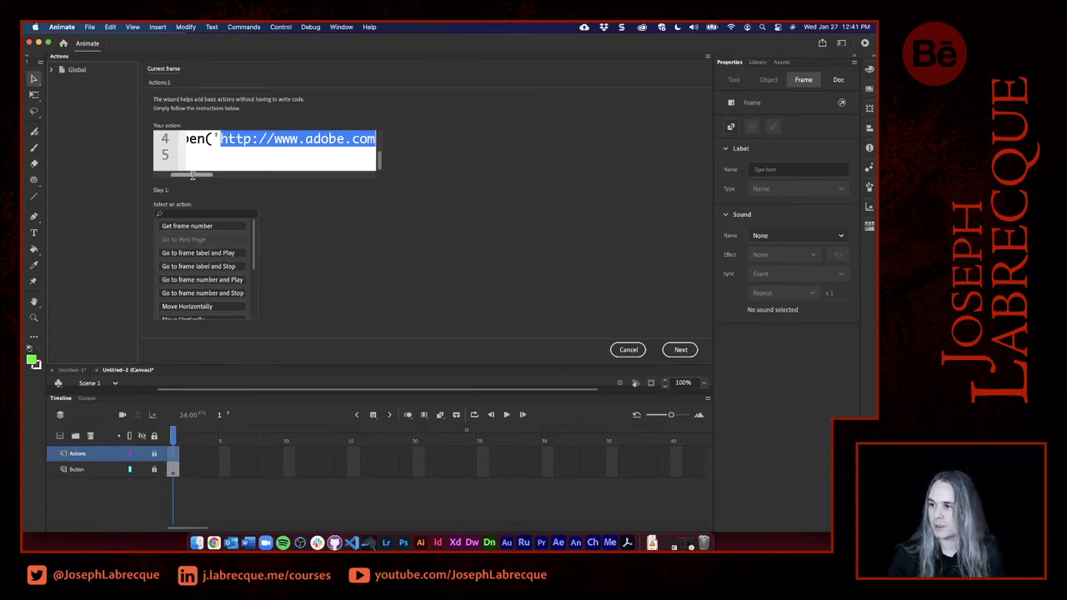
mouse_move(192, 175)
mouse_down()
mouse_move(166, 177)
mouse_move(205, 175)
mouse_up()
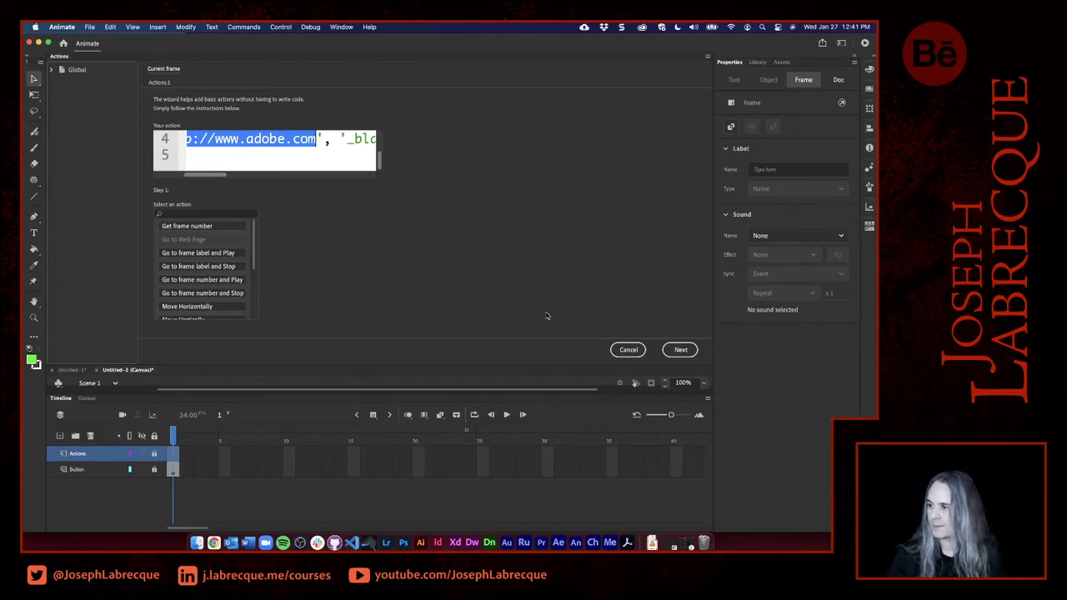
Set the wizard action to trigger On Mouse Click for the btn instance and add the generated code to the frame.
click(680, 349)
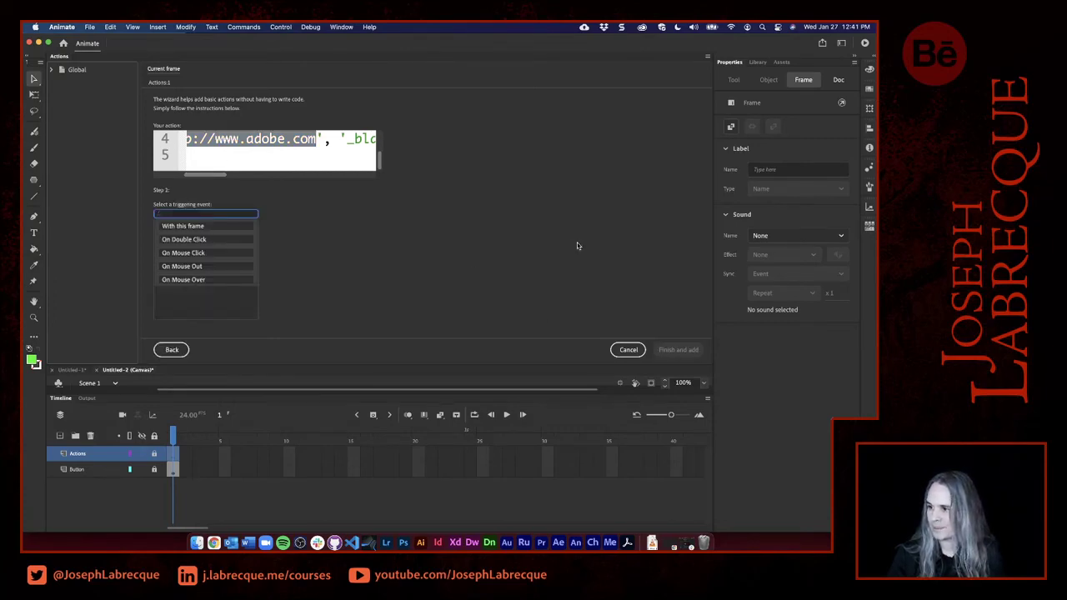
click(212, 258)
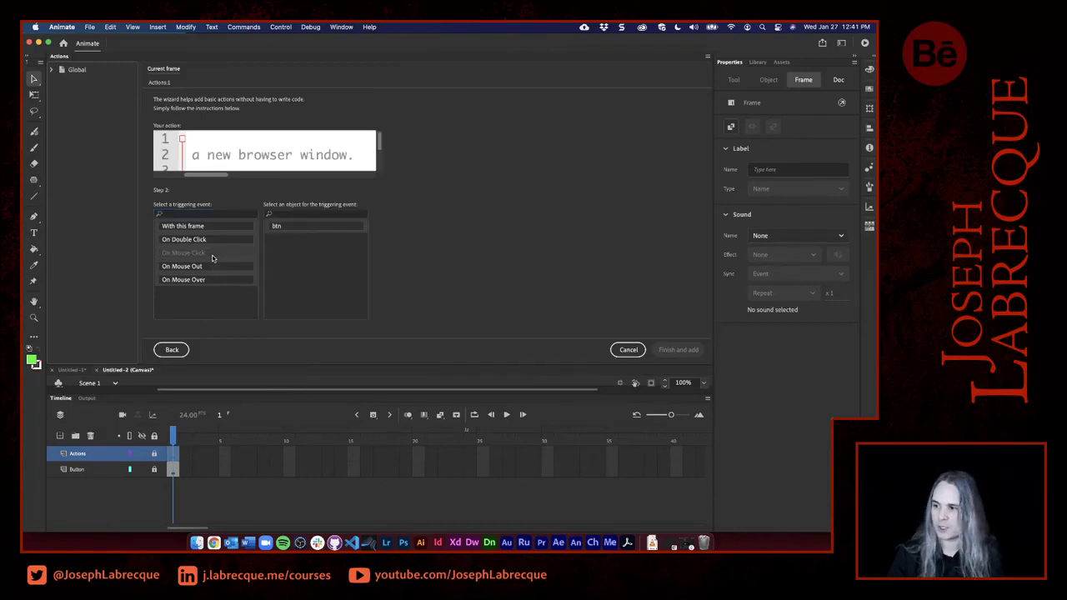
click(295, 230)
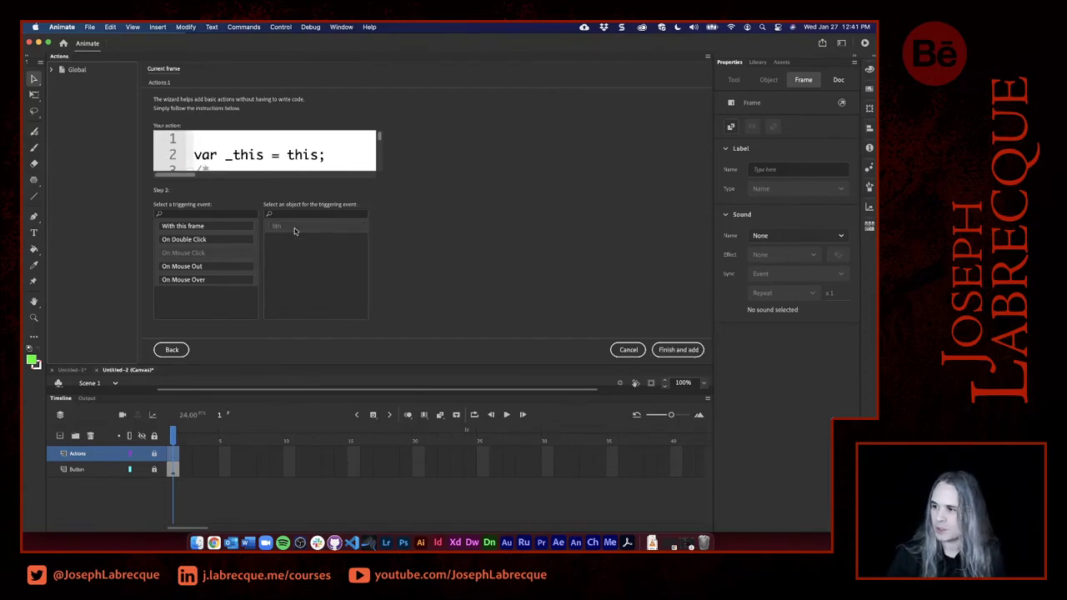
click(677, 350)
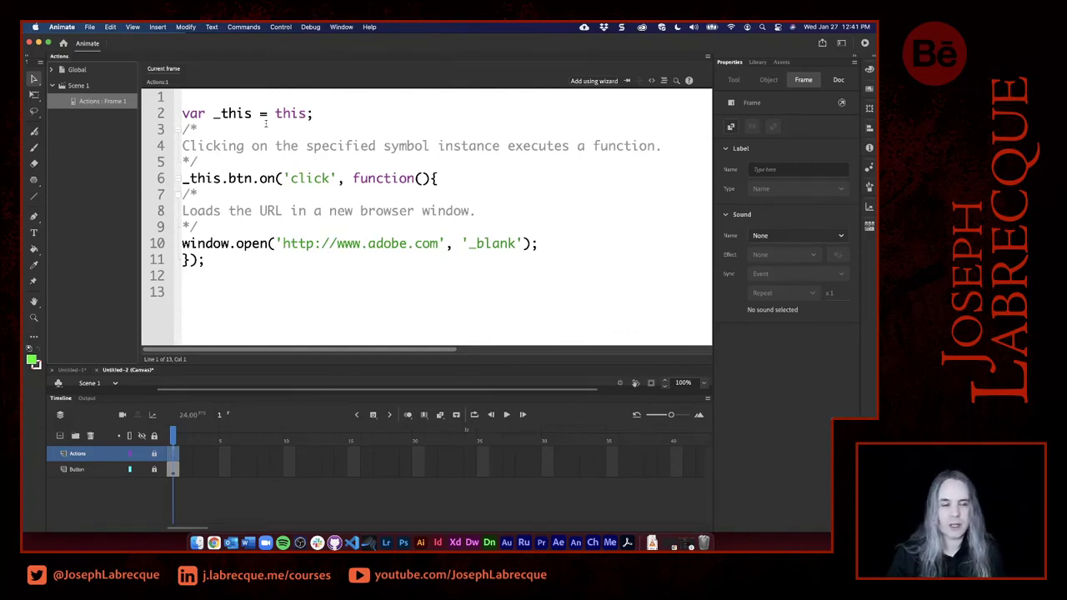
Remove both comment blocks from the generated script and format the remaining code.
drag(200, 163, 176, 133)
key(BackSpace)
key(BackSpace)
click(203, 179)
drag(203, 180, 168, 153)
key(BackSpace)
key(BackSpace)
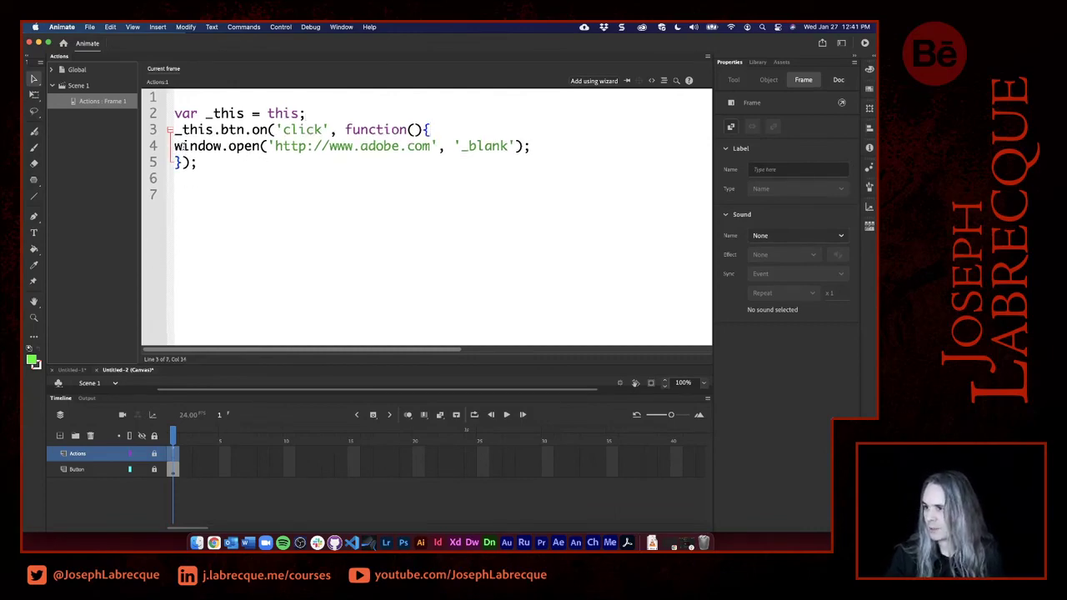
click(665, 80)
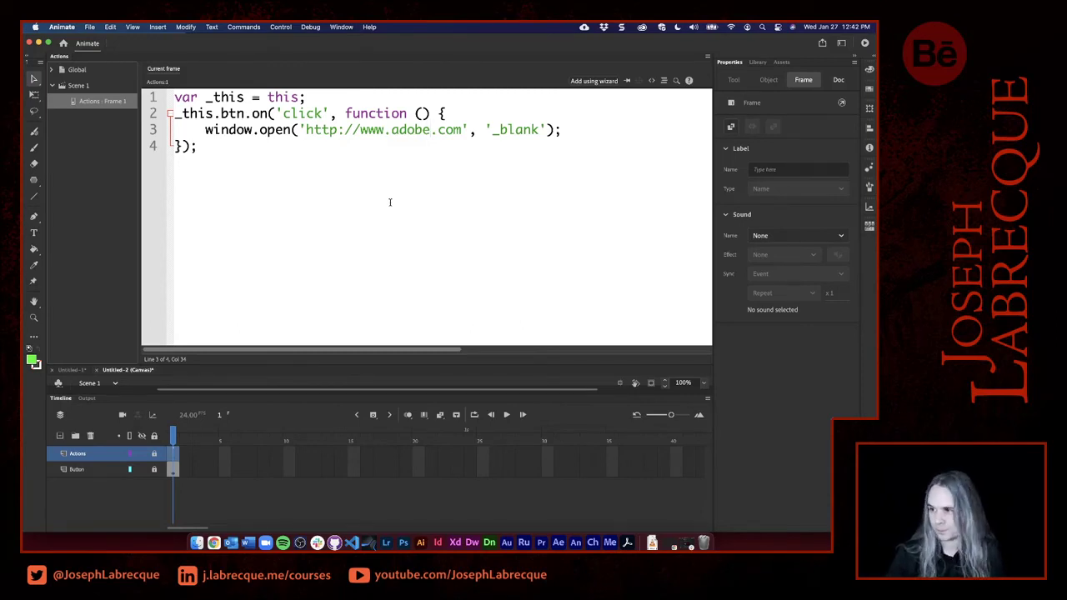
Replace the window.open line inside the btn click handler with an empty alert(); call.
drag(575, 136, 201, 134)
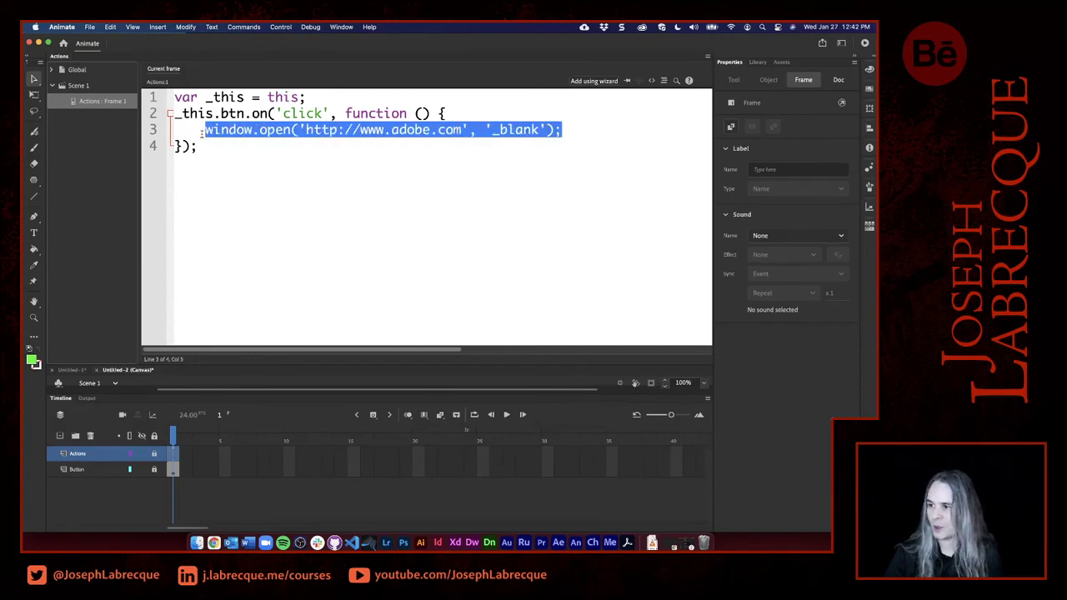
key(BackSpace)
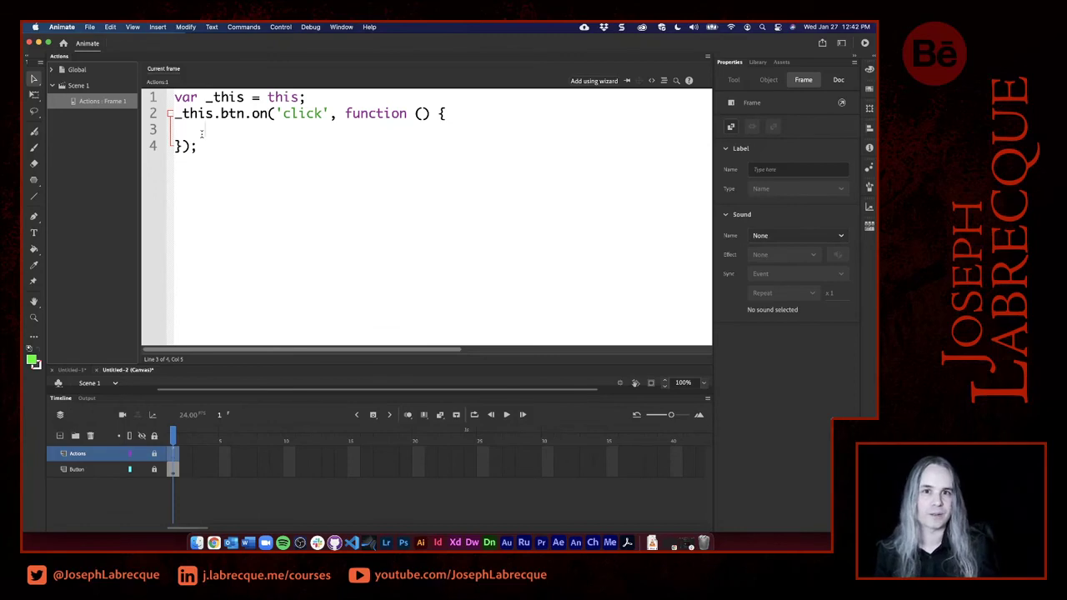
text(al)
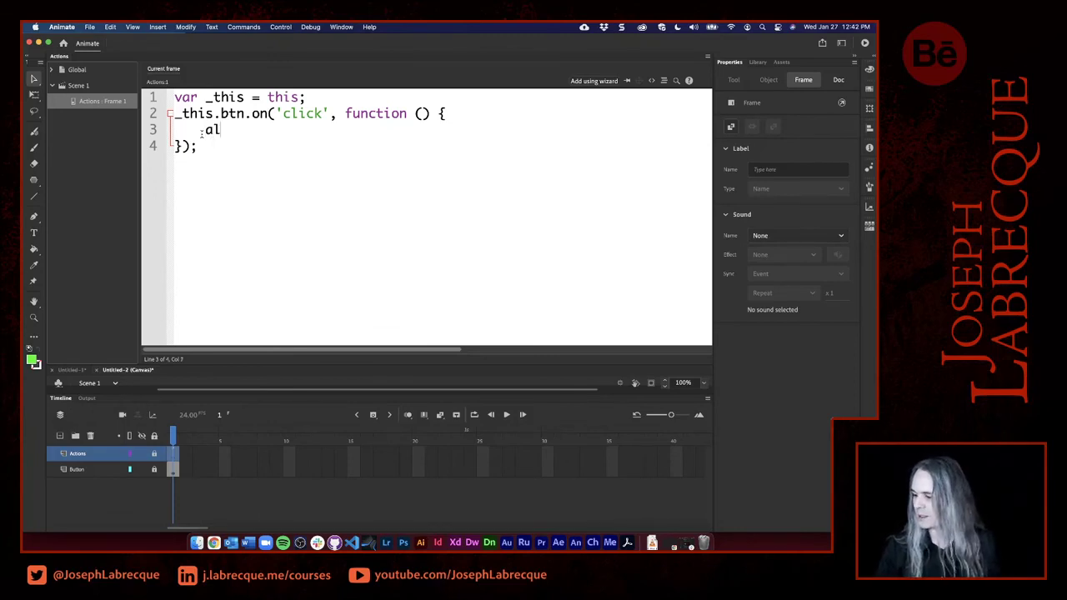
text(ert();)
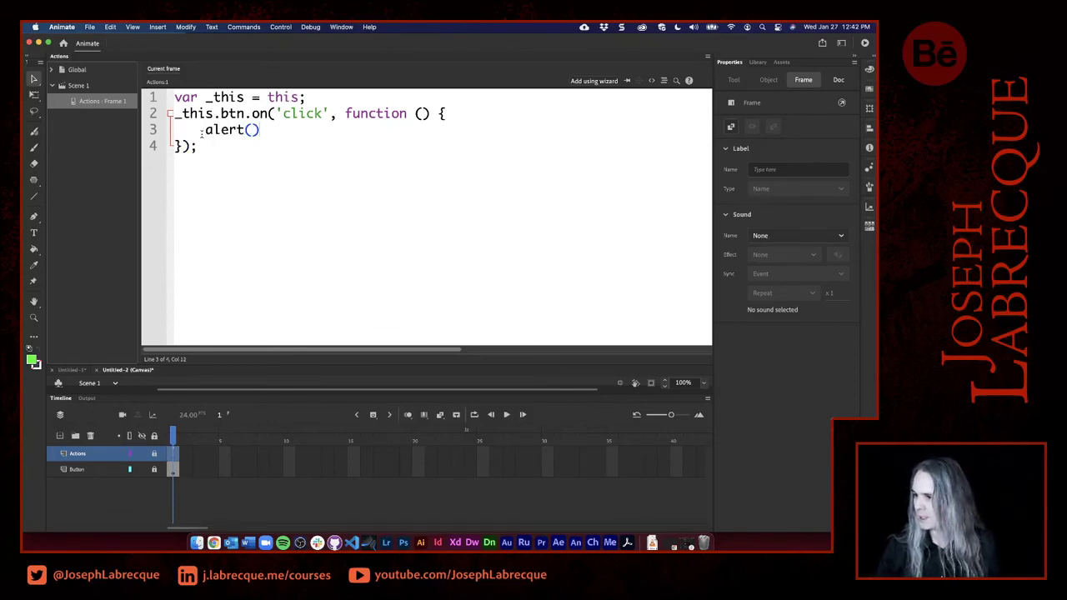
Give the alert a quoted greeting message made of "Hey, ", the person's first name and an exclamation mark.
key(Left)
key(Left)
text(")
text(Hey, )
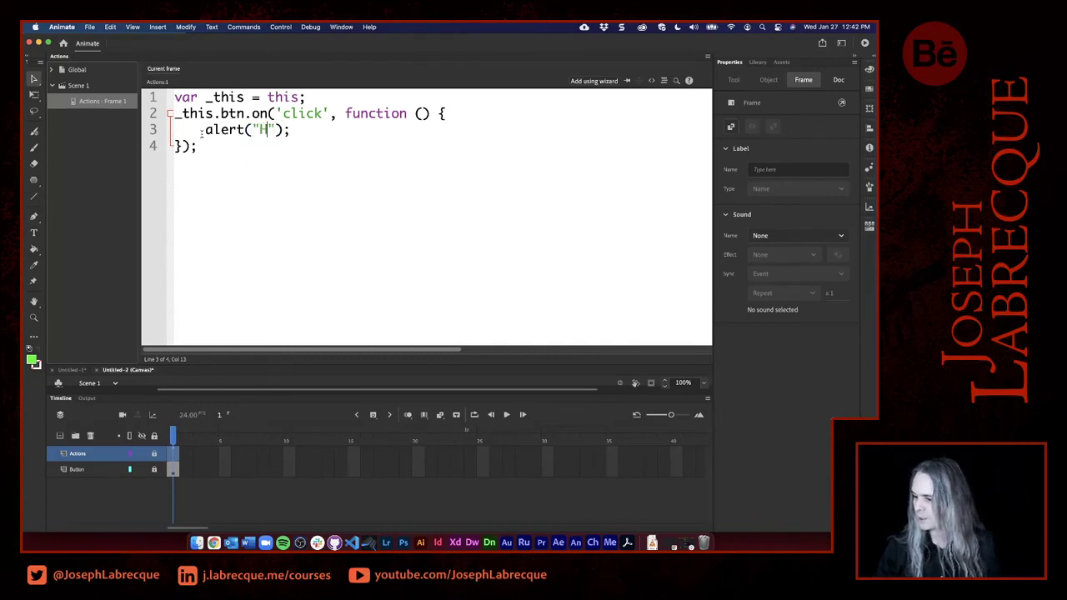
text(Josep)
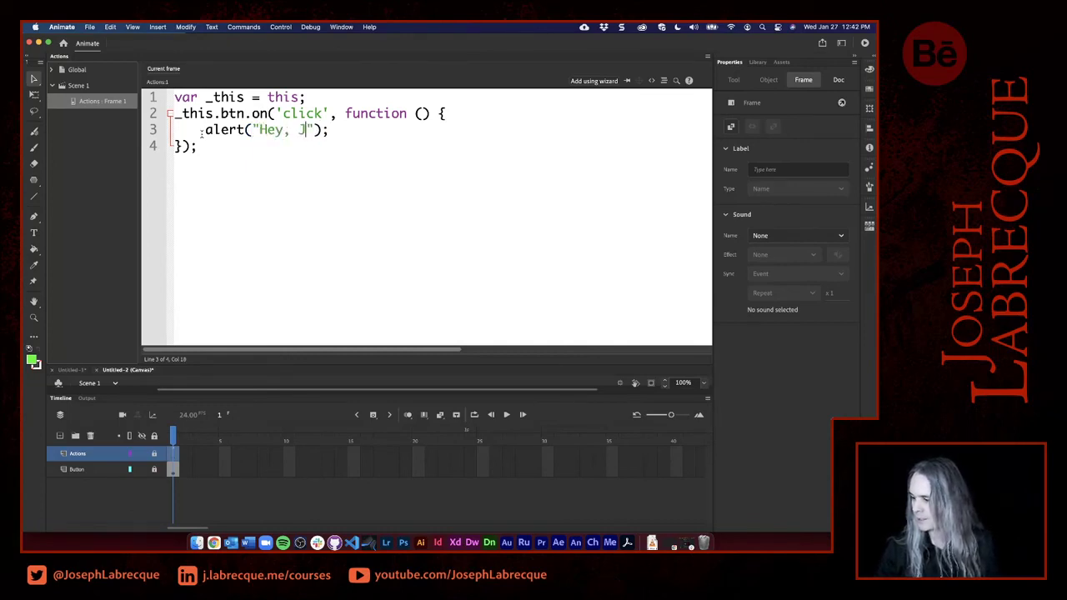
text(h!)
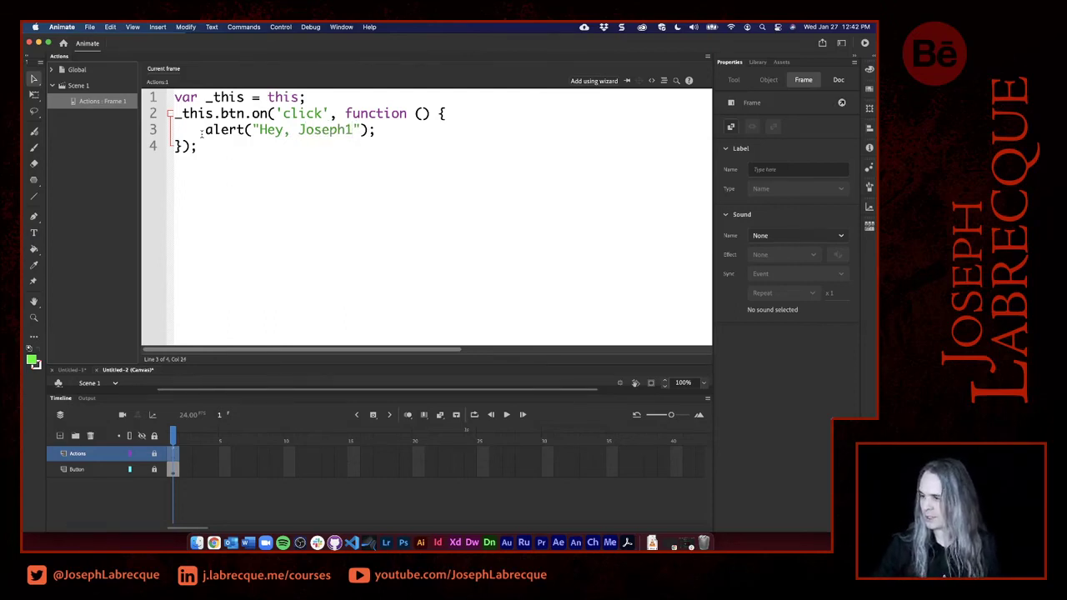
key(BackSpace)
text(!)
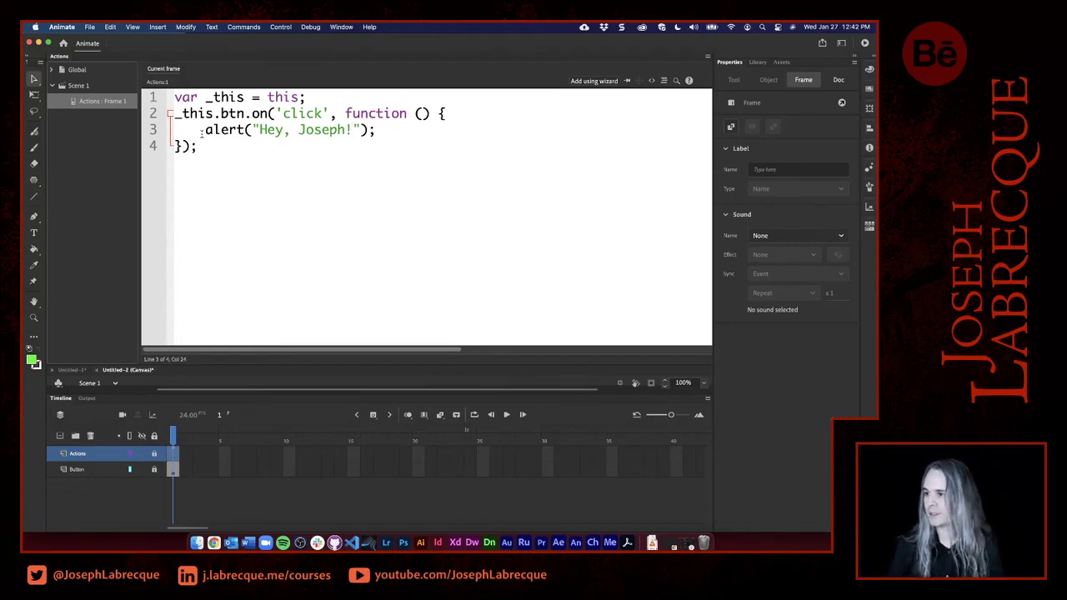
click(466, 136)
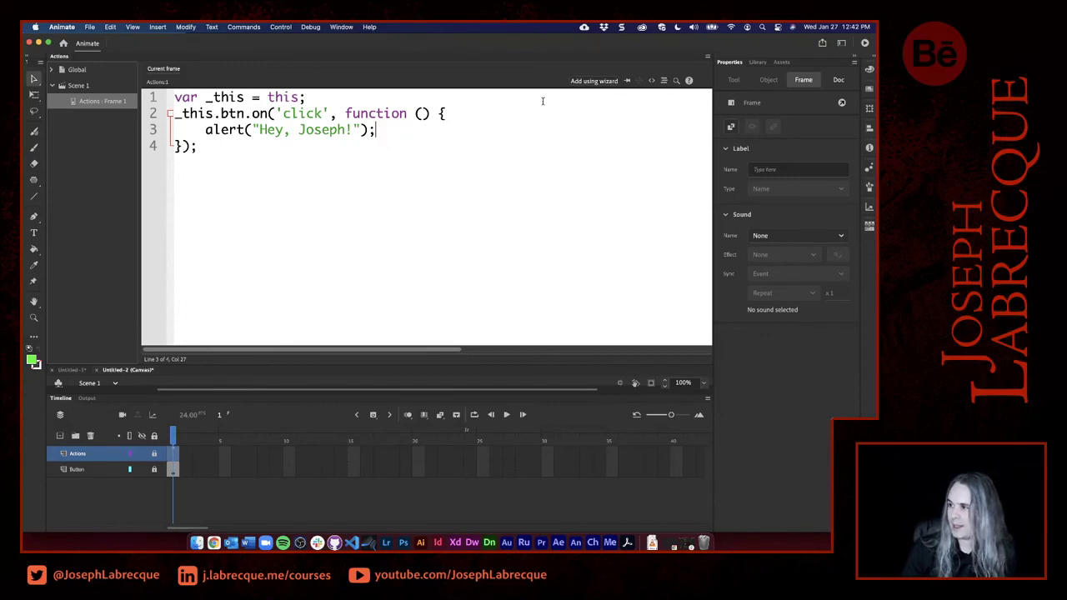
Test the document in the browser, using only the newest preview, and trigger and dismiss the button's alert.
click(866, 44)
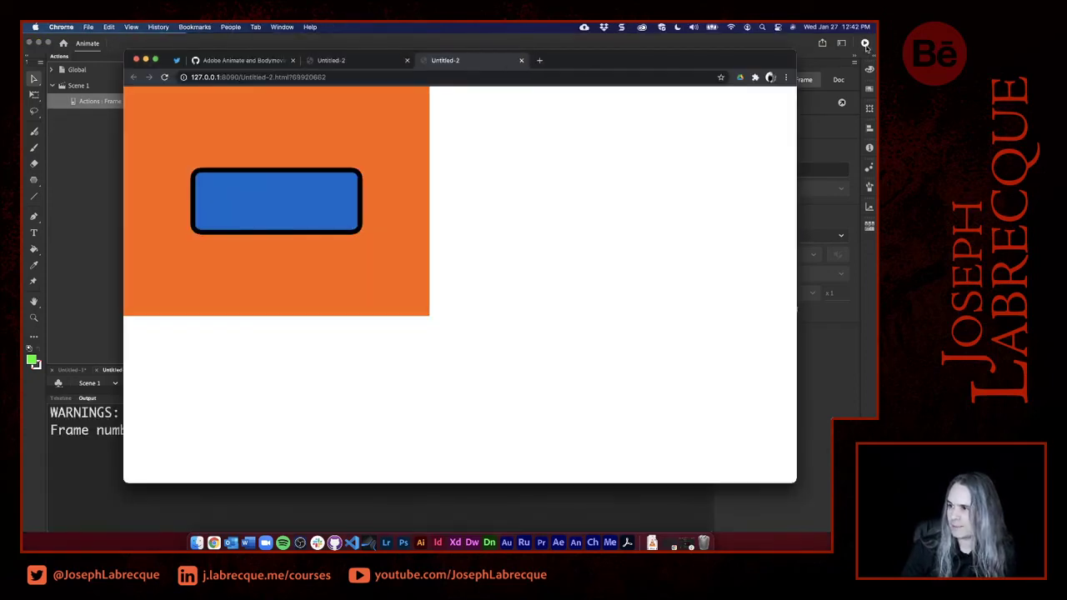
click(407, 60)
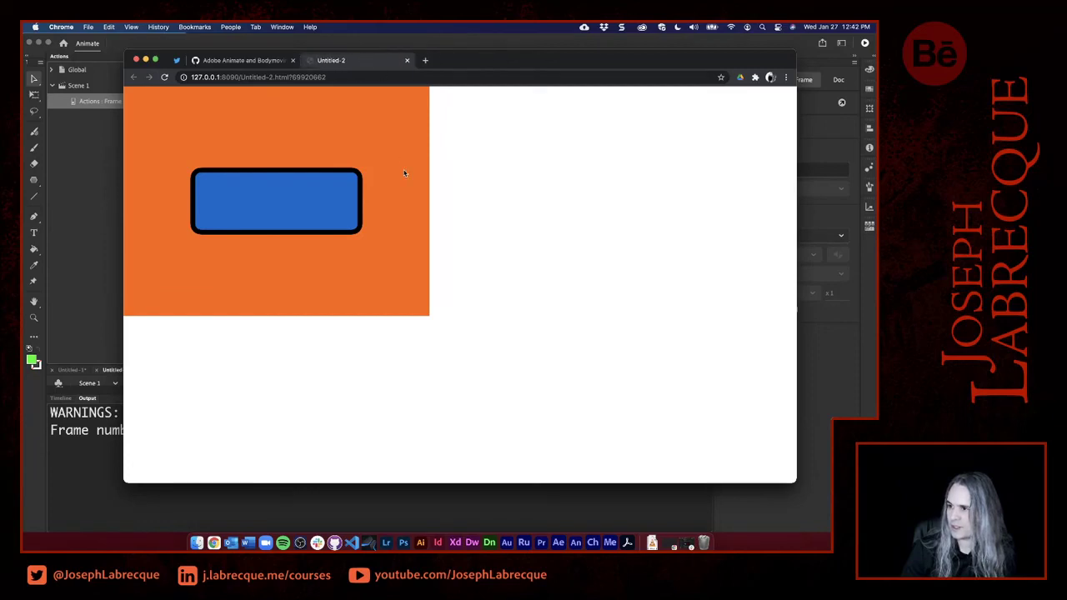
click(247, 224)
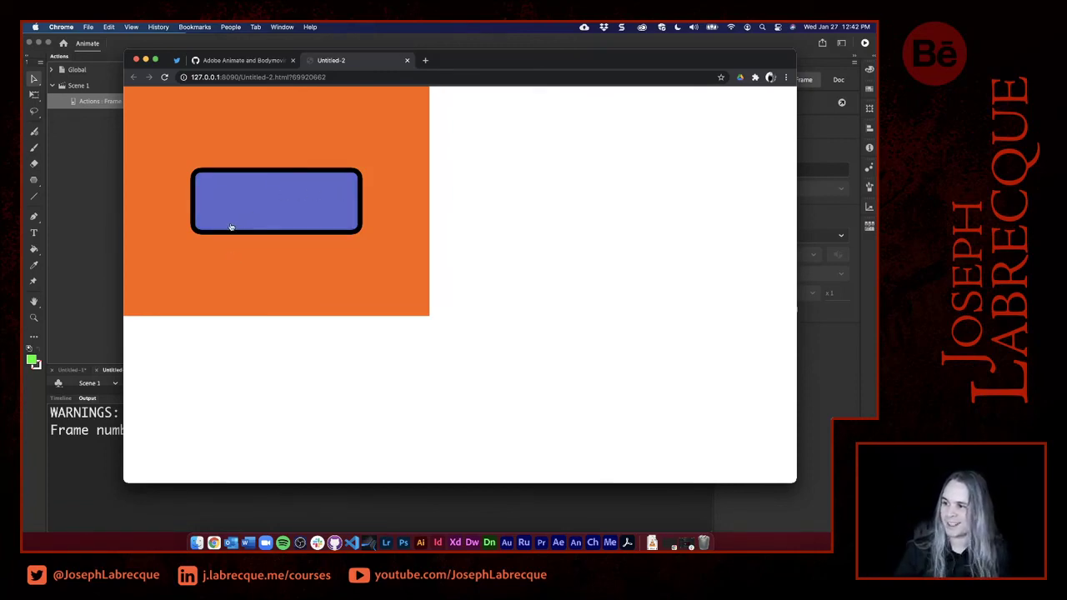
click(231, 227)
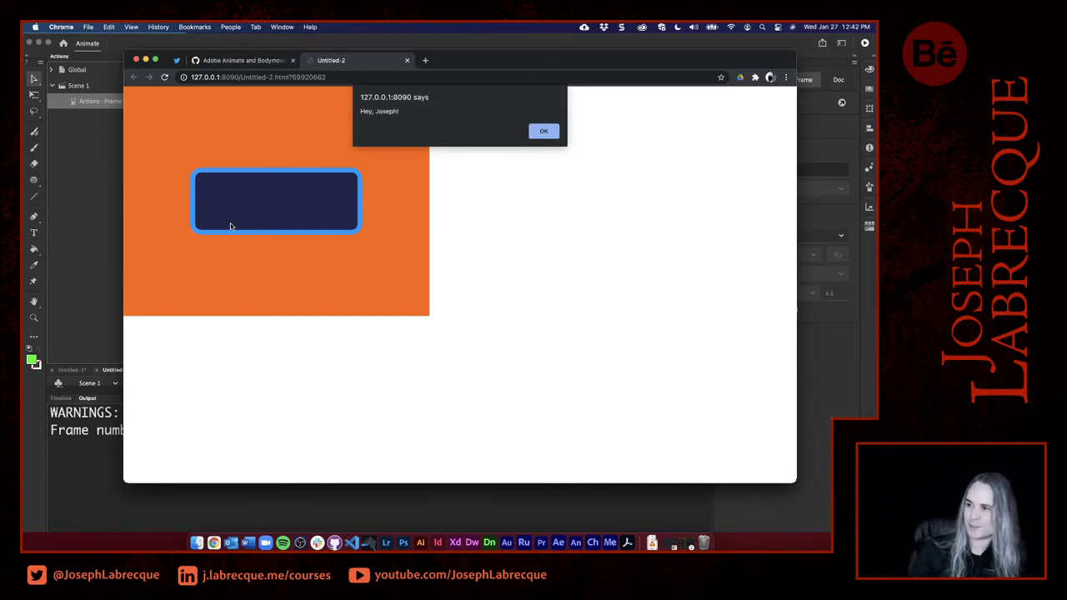
click(543, 131)
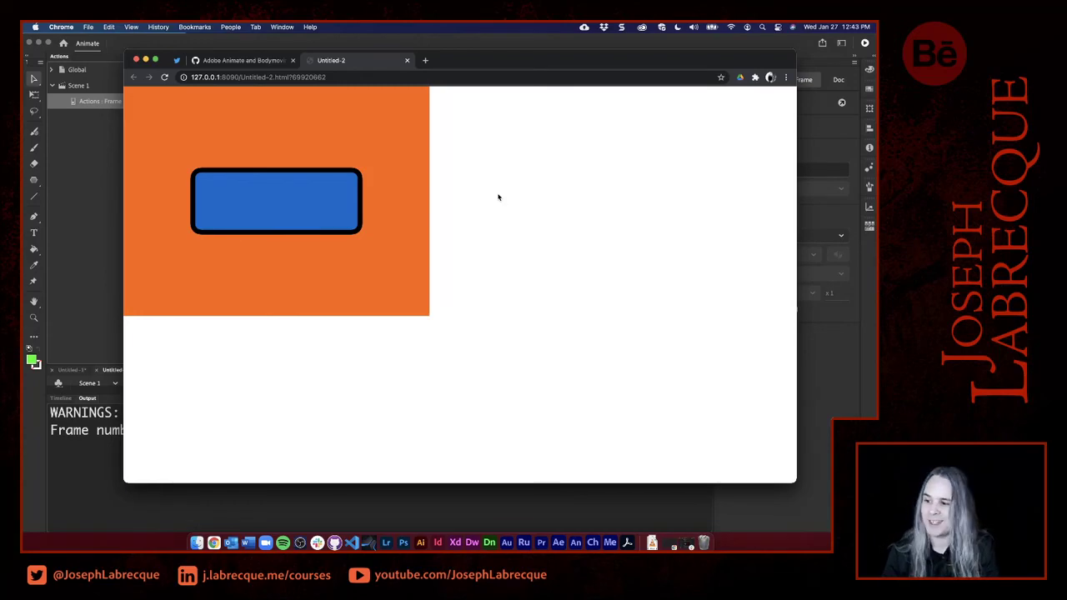
Return to Animate, bring the Timeline back in place of the Output, and close the Actions panel.
click(61, 397)
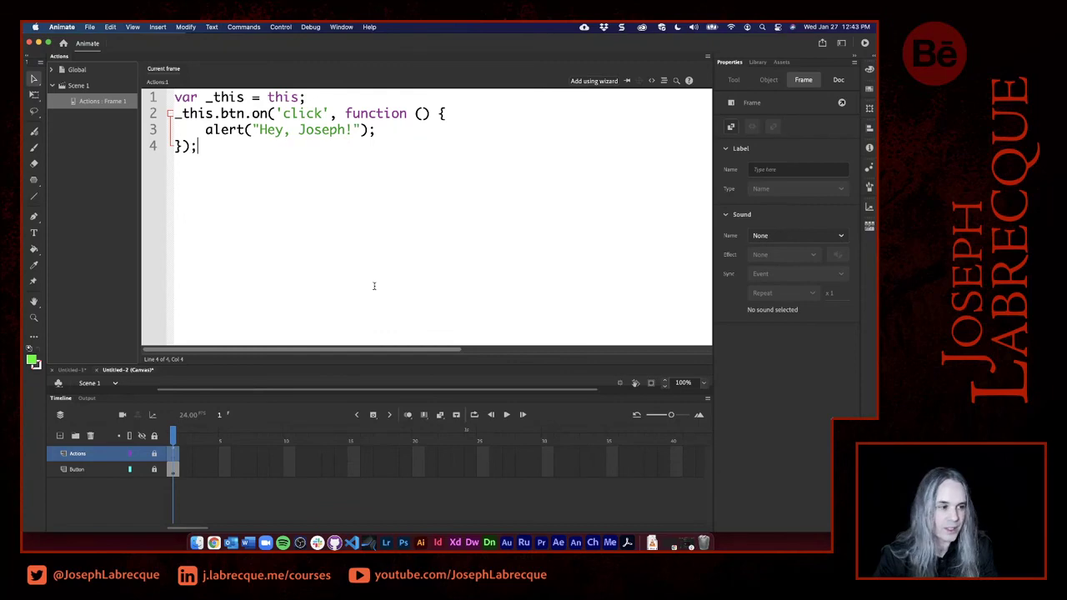
right_click(59, 59)
click(79, 64)
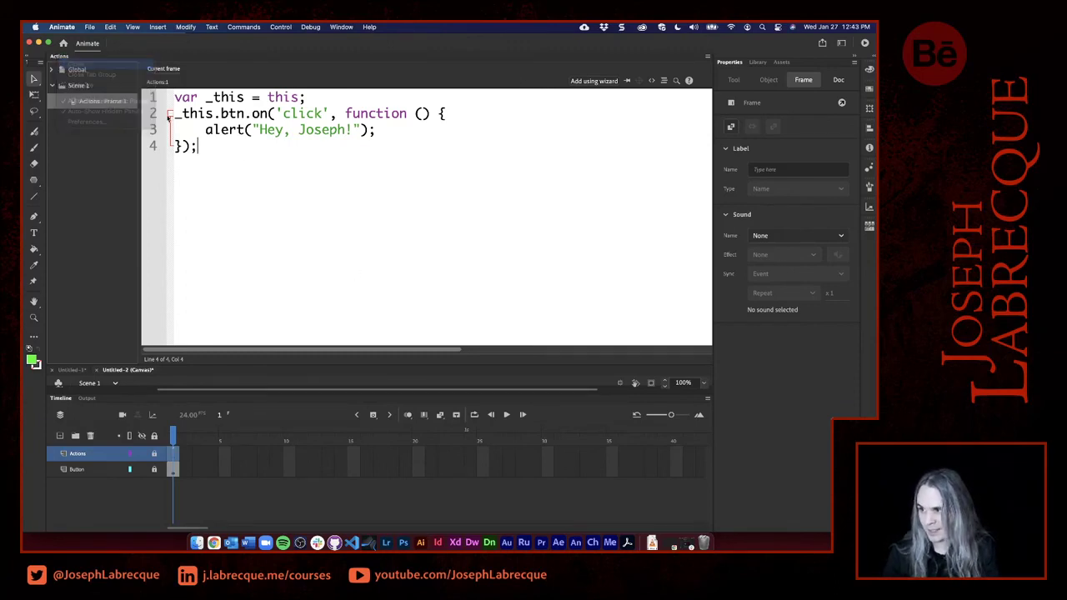